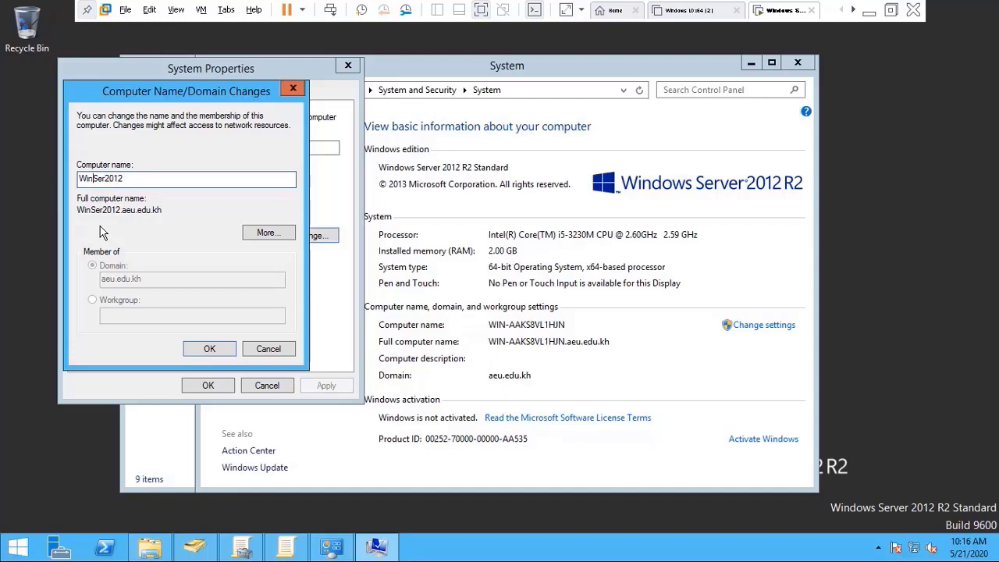
# Apply the WinSer2012 computer name, close System Properties and restart the server now
pyautogui.click(223, 350)
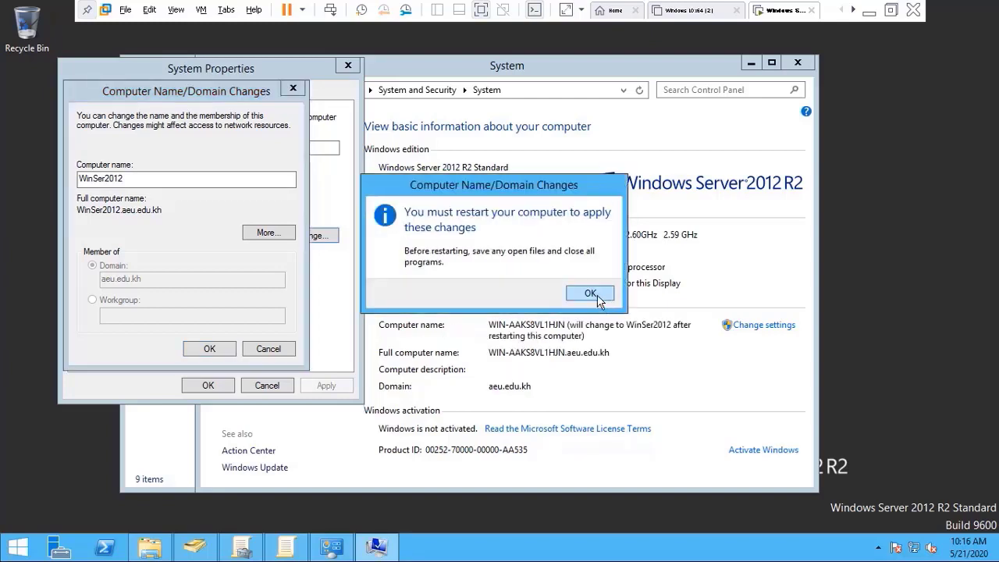
pyautogui.click(601, 296)
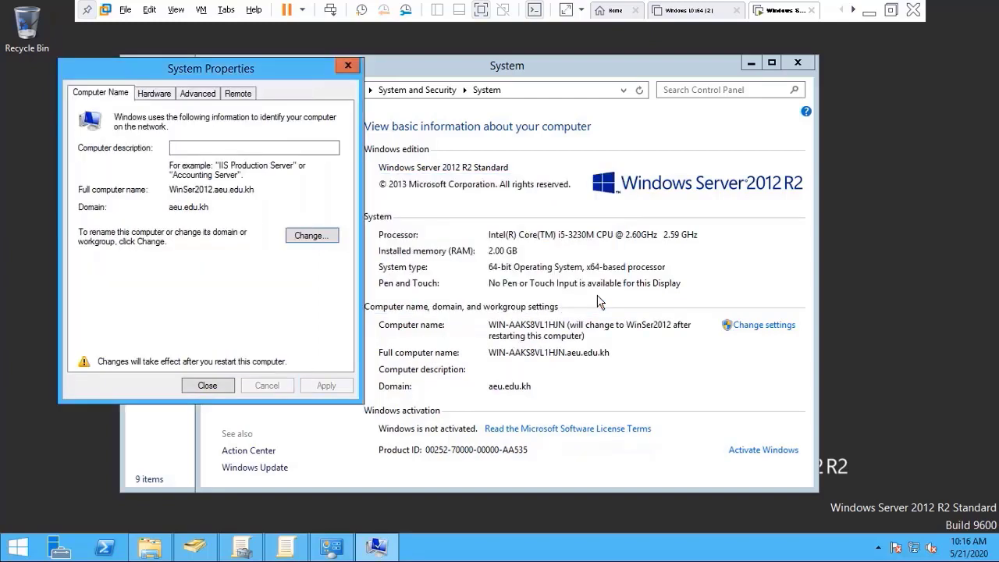
pyautogui.click(207, 386)
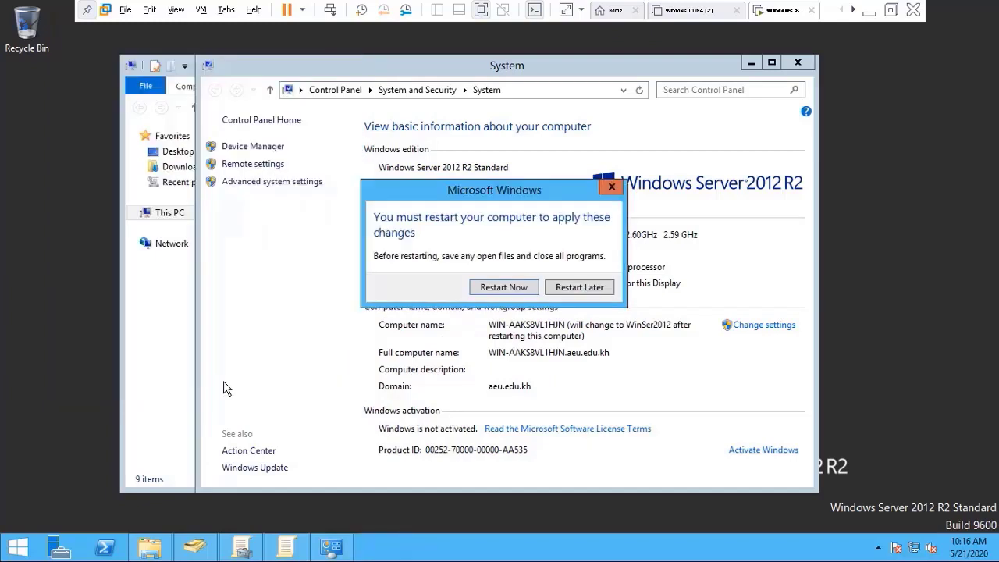
pyautogui.click(506, 287)
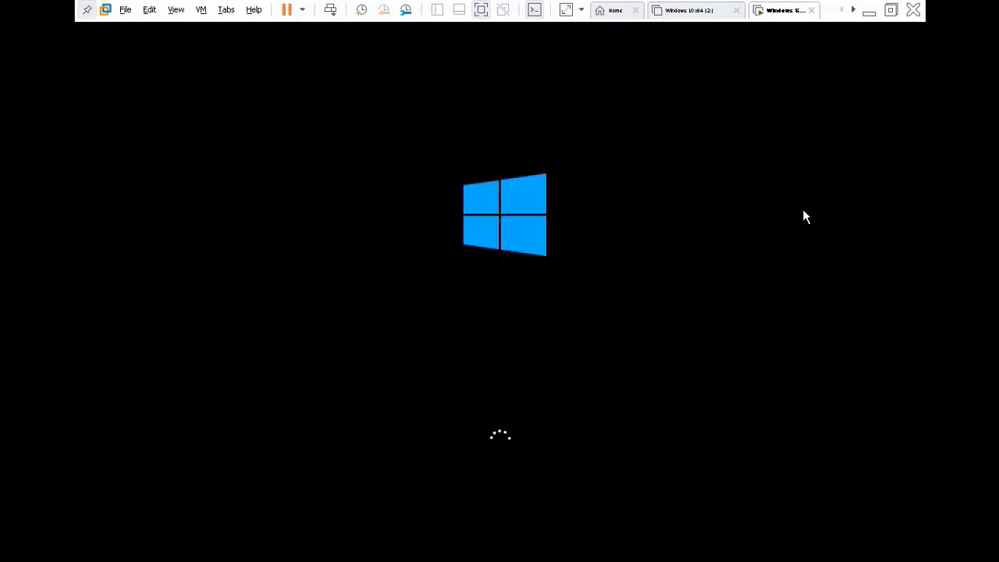
# Leave full screen, look over the Home, Server 2012 and Windows 10 tabs, then show the server VM full screen
pyautogui.click(891, 10)
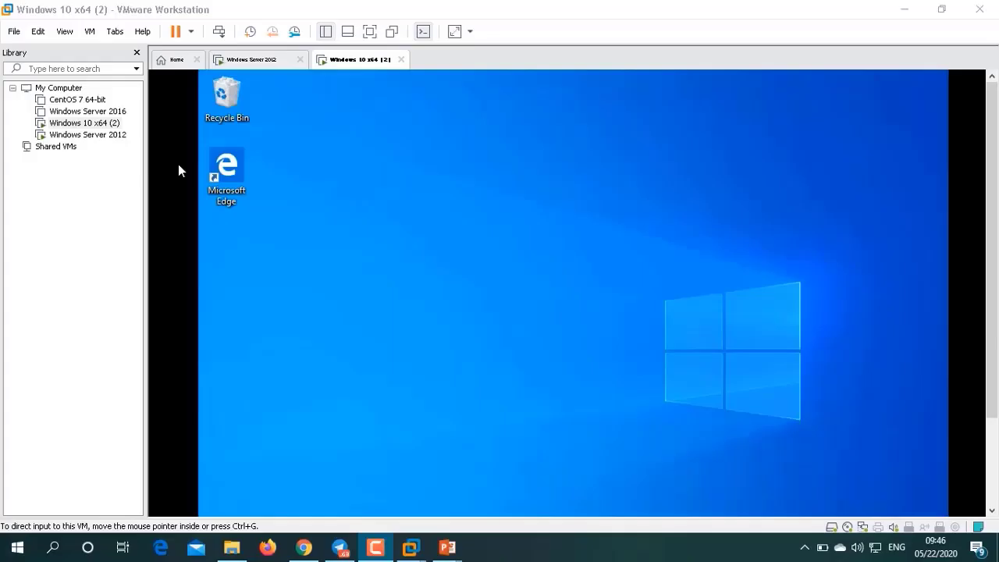
pyautogui.click(175, 63)
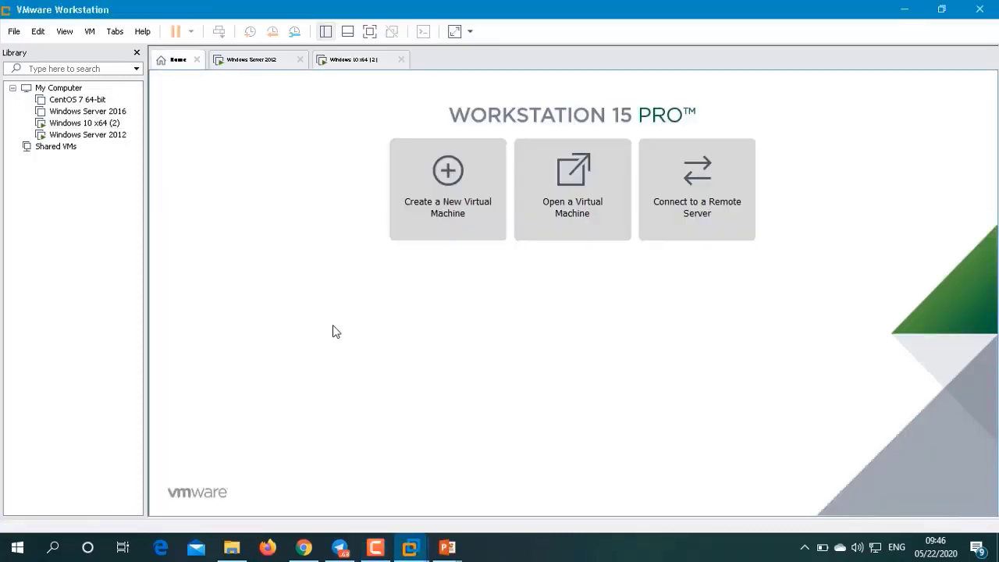
pyautogui.click(245, 63)
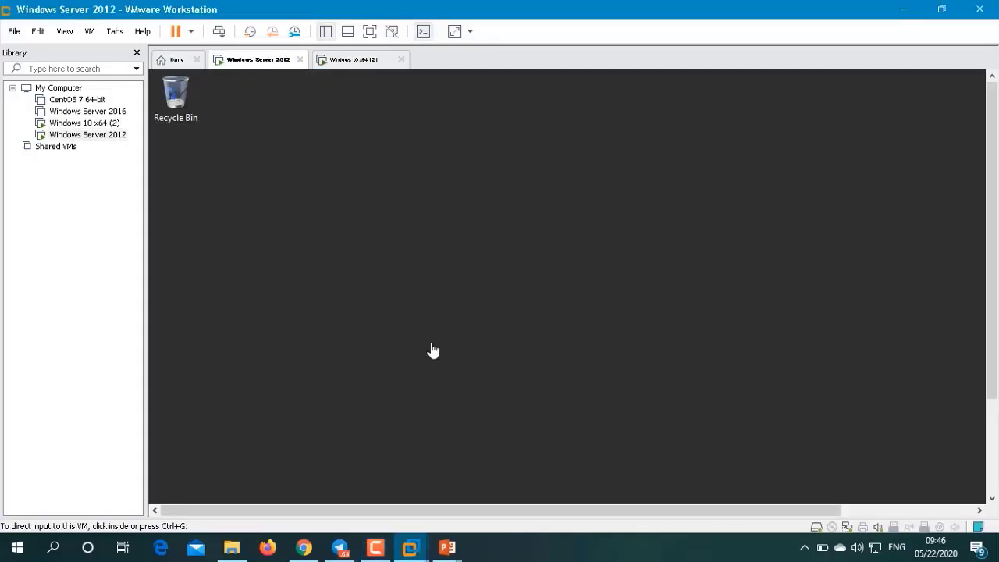
pyautogui.moveTo(992, 297); pyautogui.dragTo(991, 358)
pyautogui.scroll(-1, 975, 312)
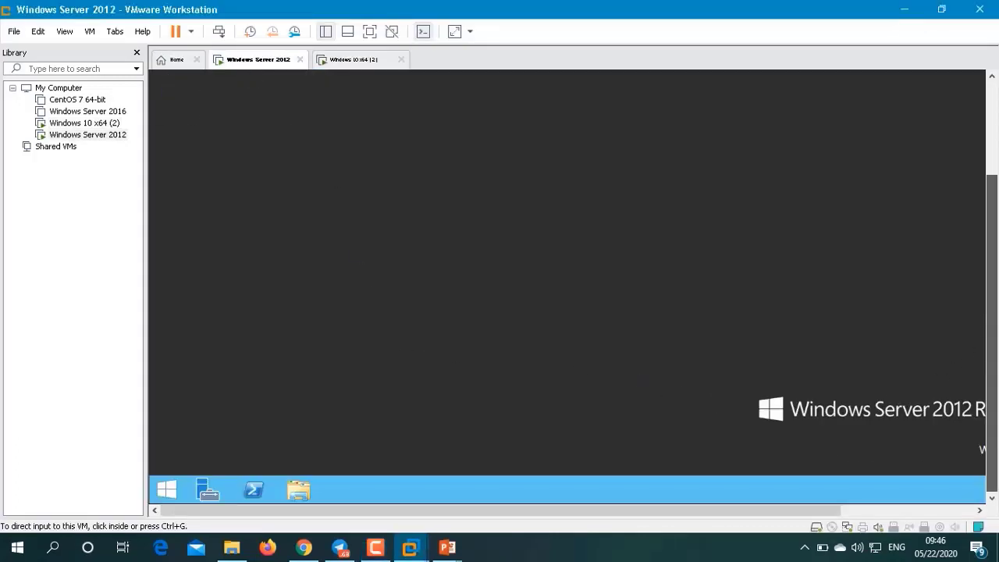
pyautogui.scroll(3, 959, 181)
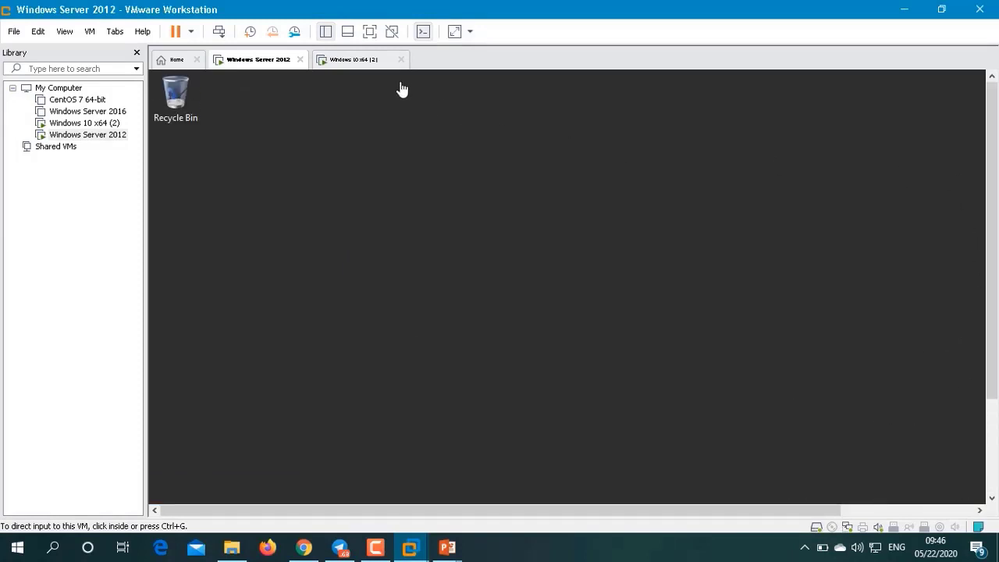
pyautogui.click(364, 62)
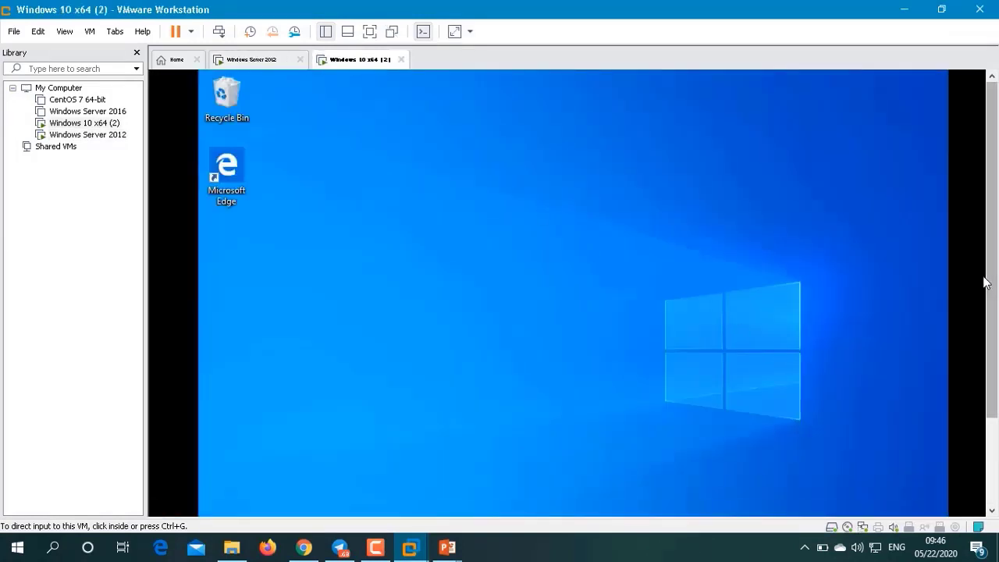
pyautogui.moveTo(991, 281); pyautogui.dragTo(990, 366)
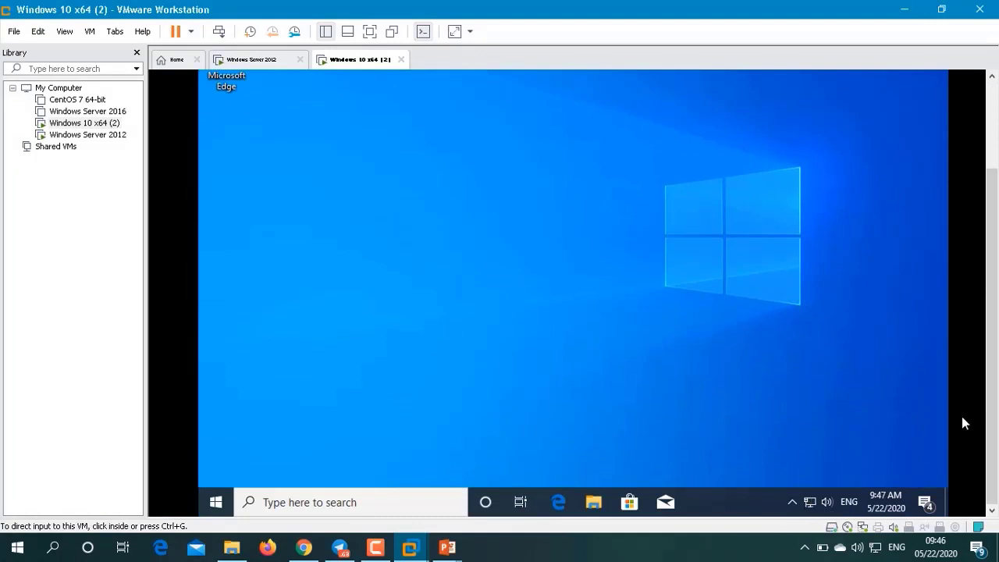
pyautogui.scroll(5, 962, 203)
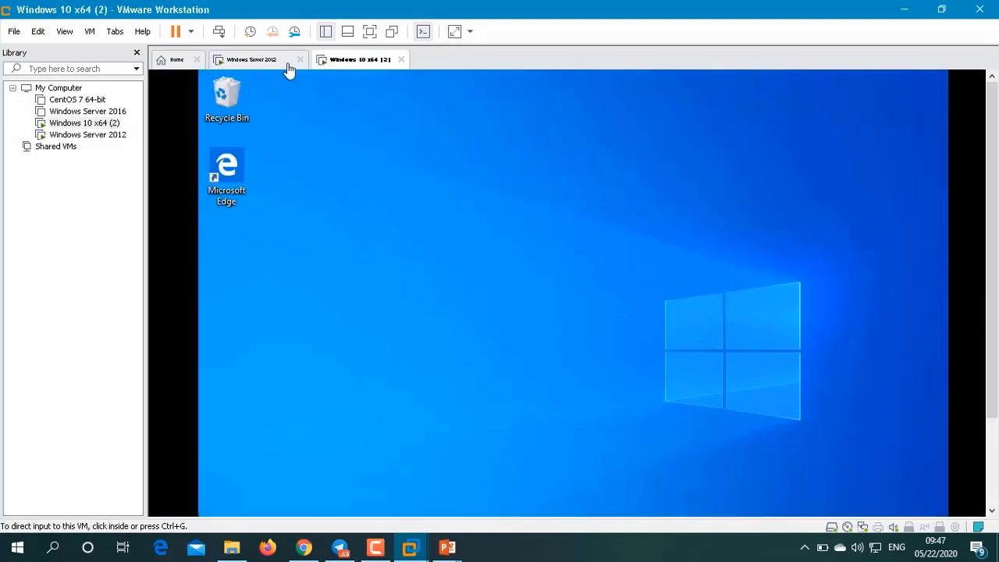
pyautogui.click(278, 60)
pyautogui.scroll(-5, 935, 461)
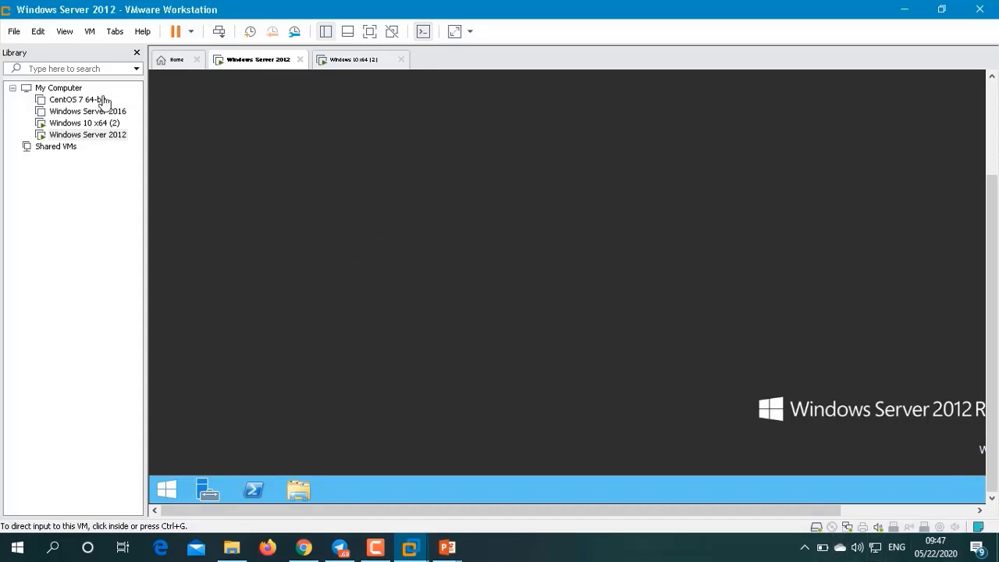
pyautogui.click(371, 31)
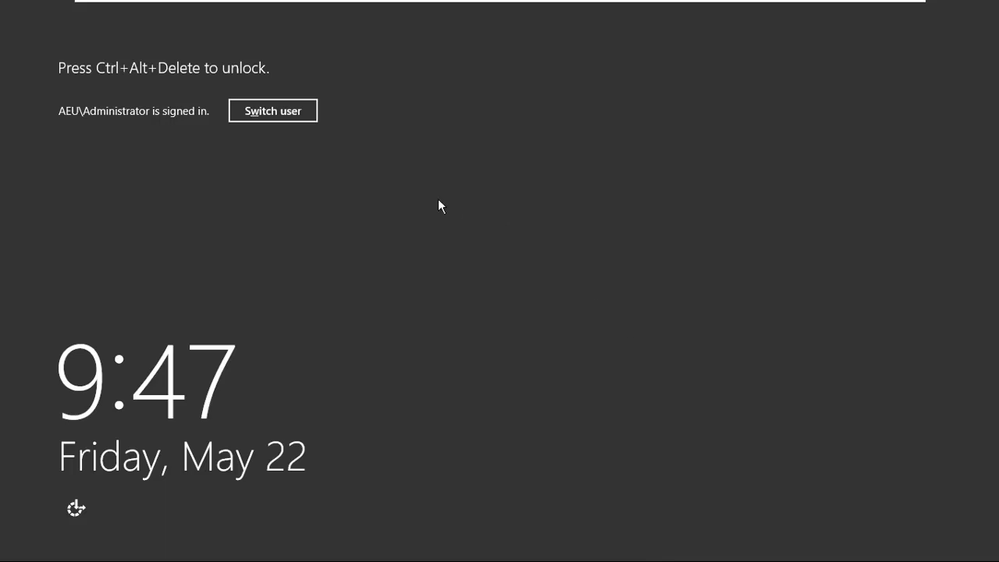
# Sign in to the server as Administrator with the account password and open File Explorer
pyautogui.hotkey('ctrl', 'alt', 'Delete')
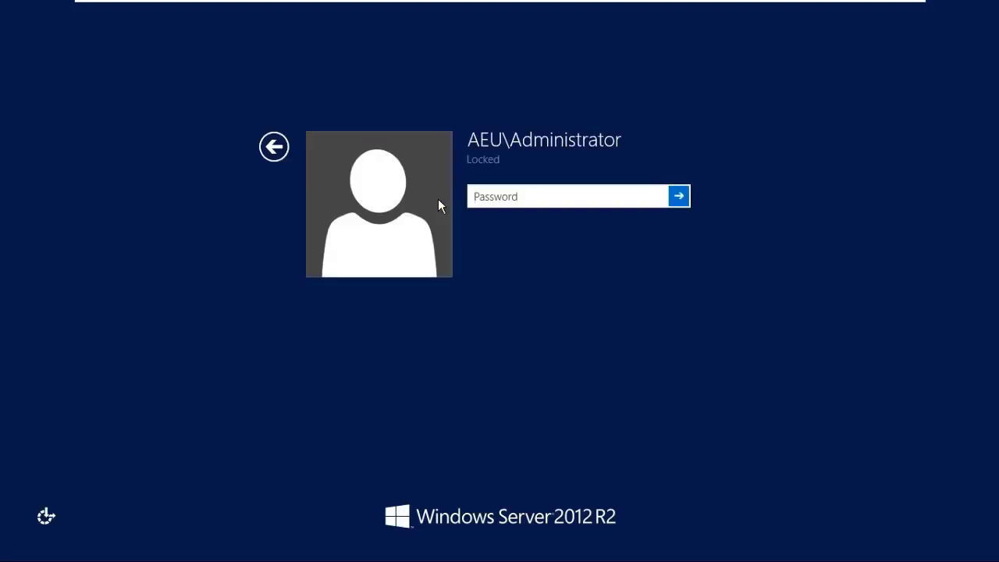
pyautogui.write('•••••••')
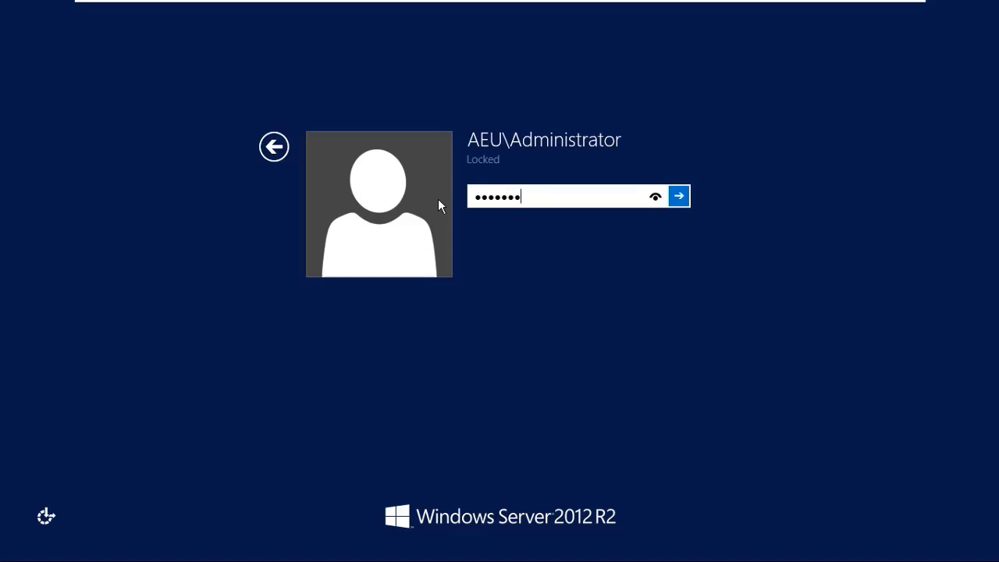
pyautogui.write('••')
pyautogui.press('Return')
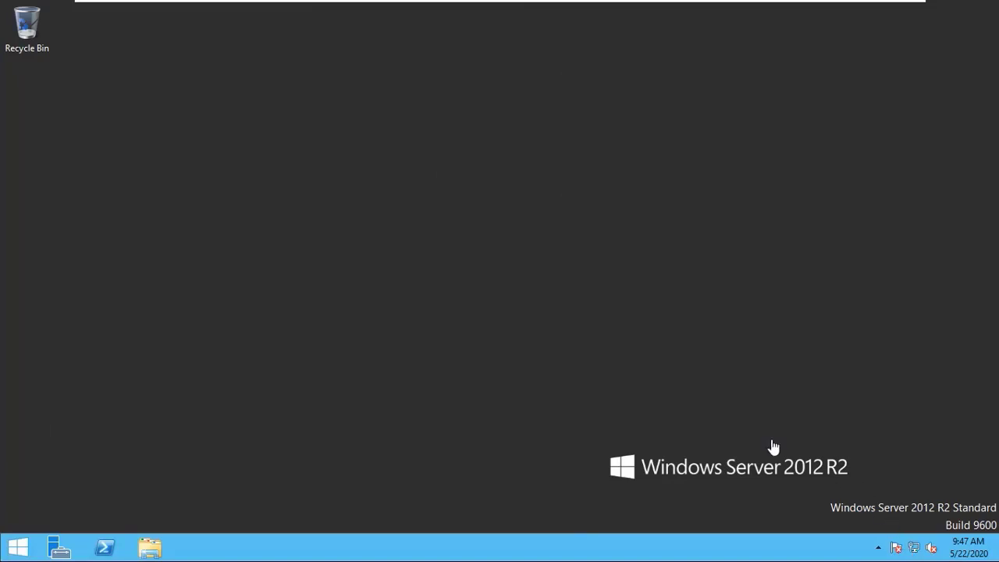
pyautogui.click(150, 550)
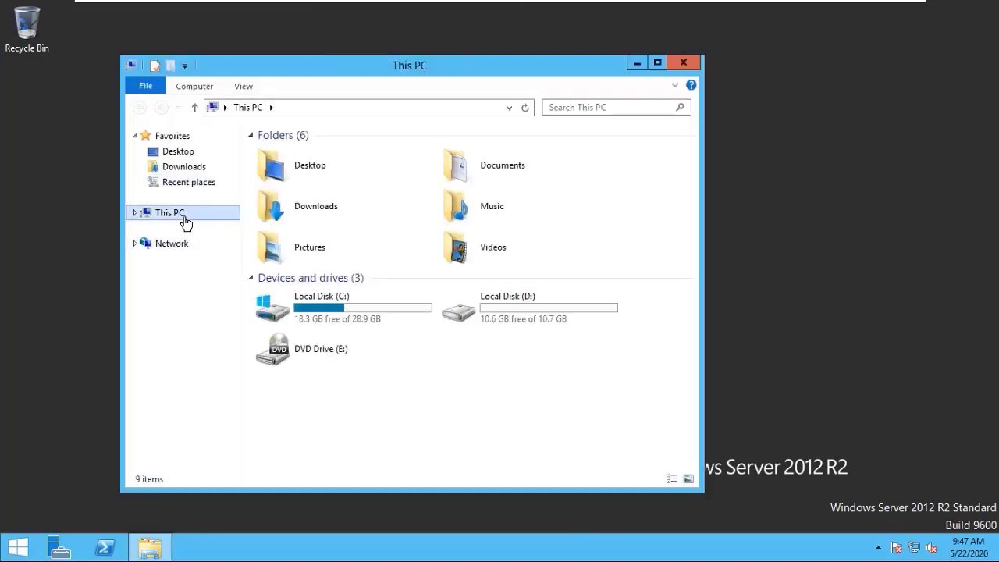
# Check This PC's properties for WinSer2012 in aeu.edu.kh, then switch to the Windows 10 client VM
pyautogui.rightClick(185, 223)
pyautogui.click(255, 395)
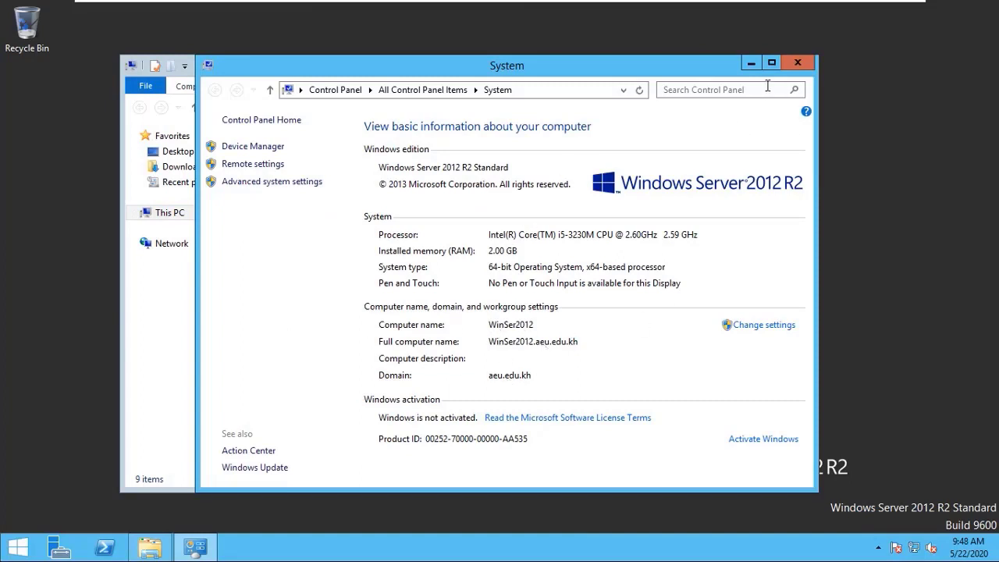
pyautogui.moveTo(538, 4)
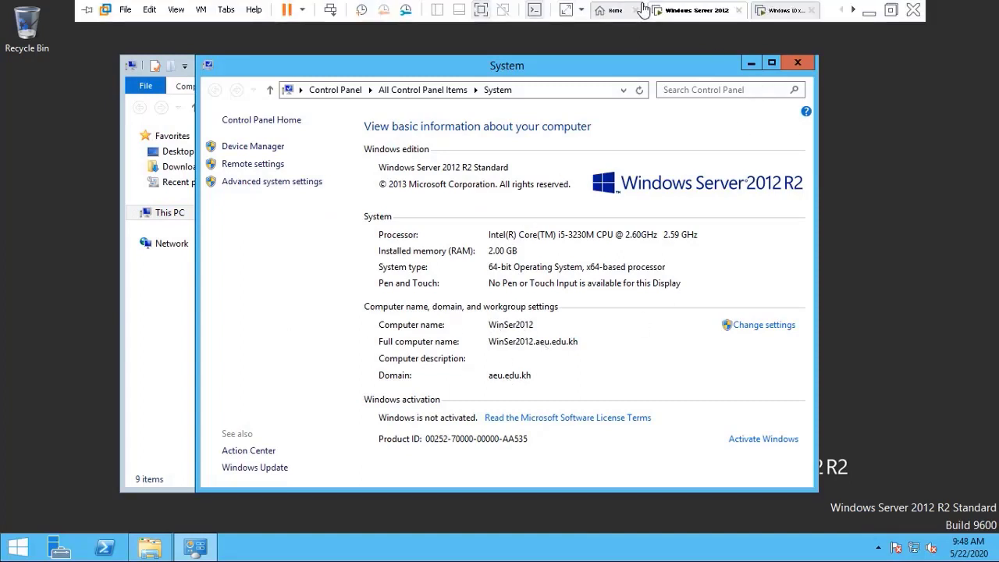
pyautogui.click(788, 12)
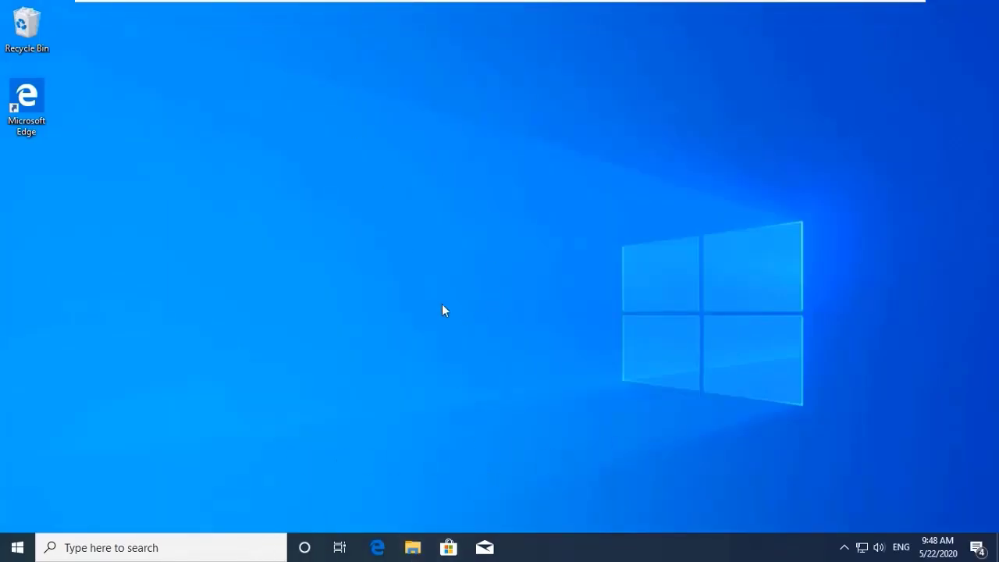
# Run sysdm.cpl to check the client is in WORKGROUP and close System Properties unchanged
pyautogui.click(178, 550)
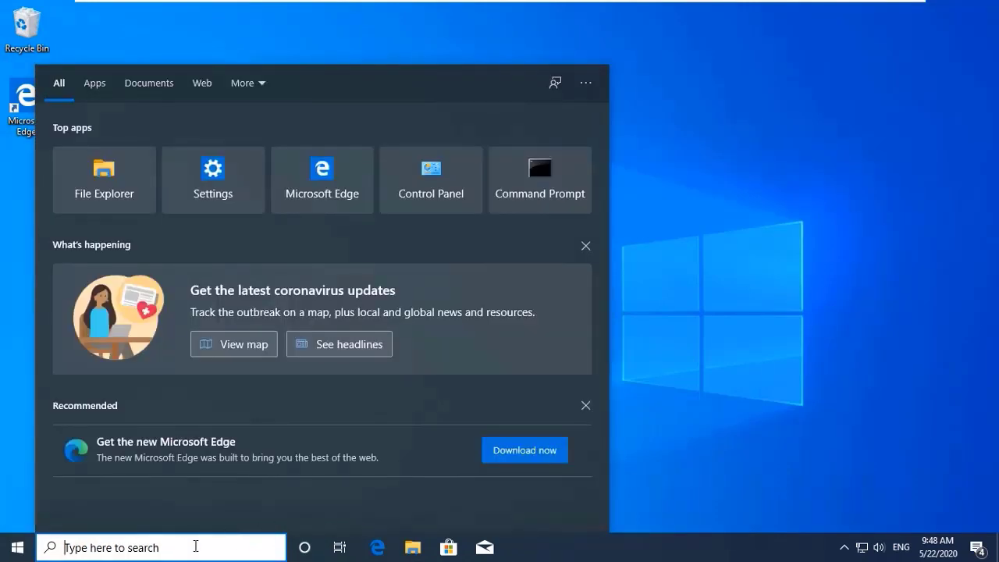
pyautogui.write('sys')
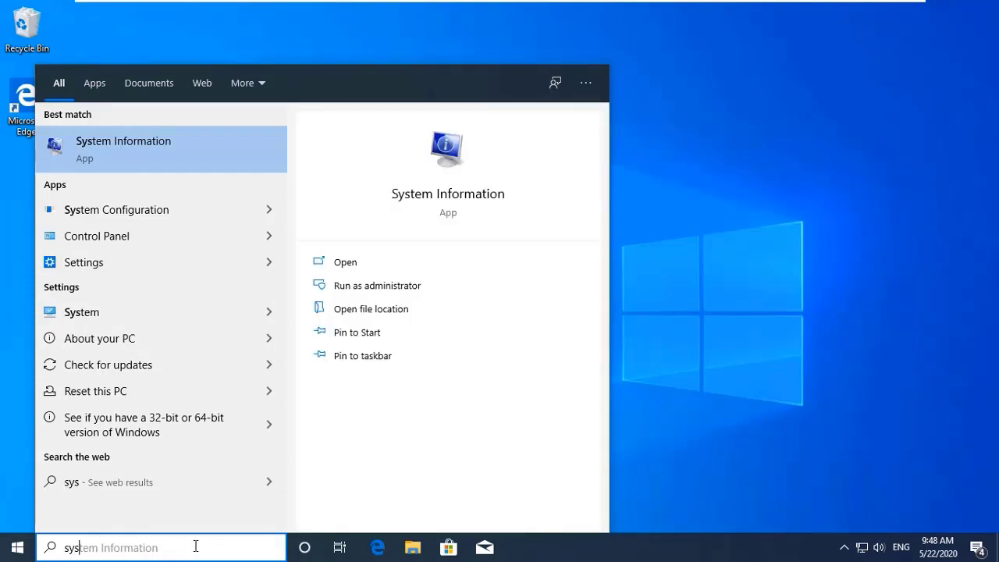
pyautogui.write('dm')
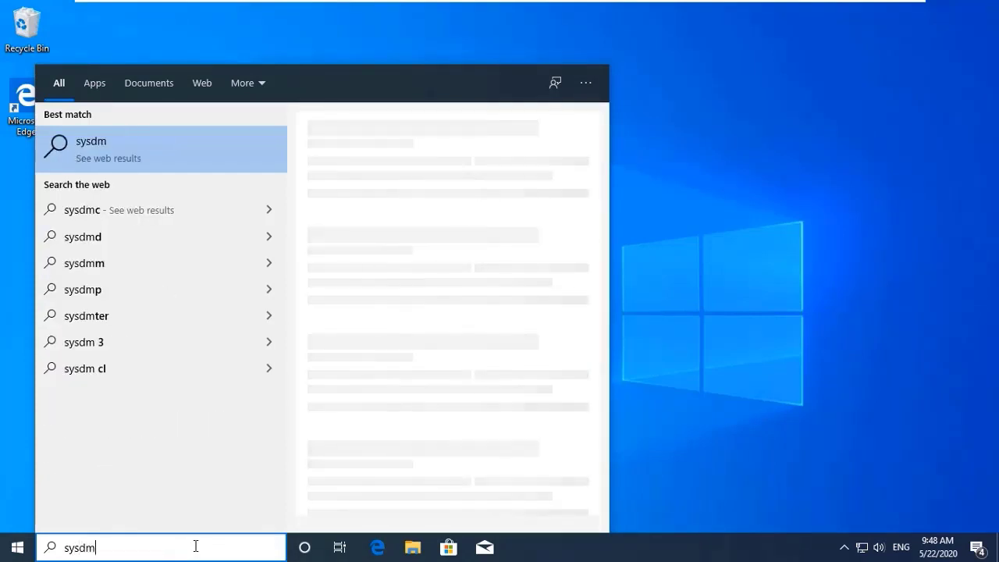
pyautogui.write('.cpl')
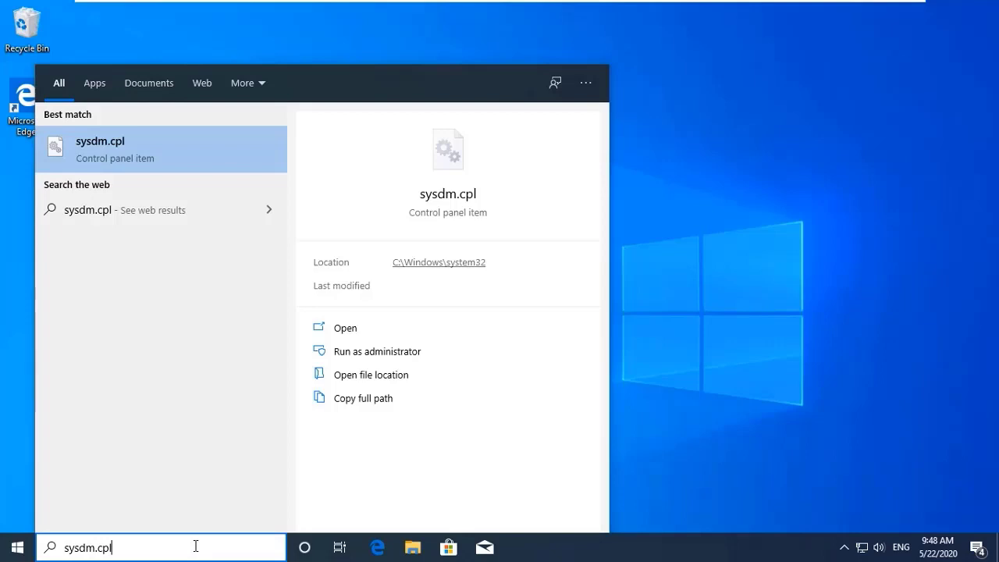
pyautogui.press('Return')
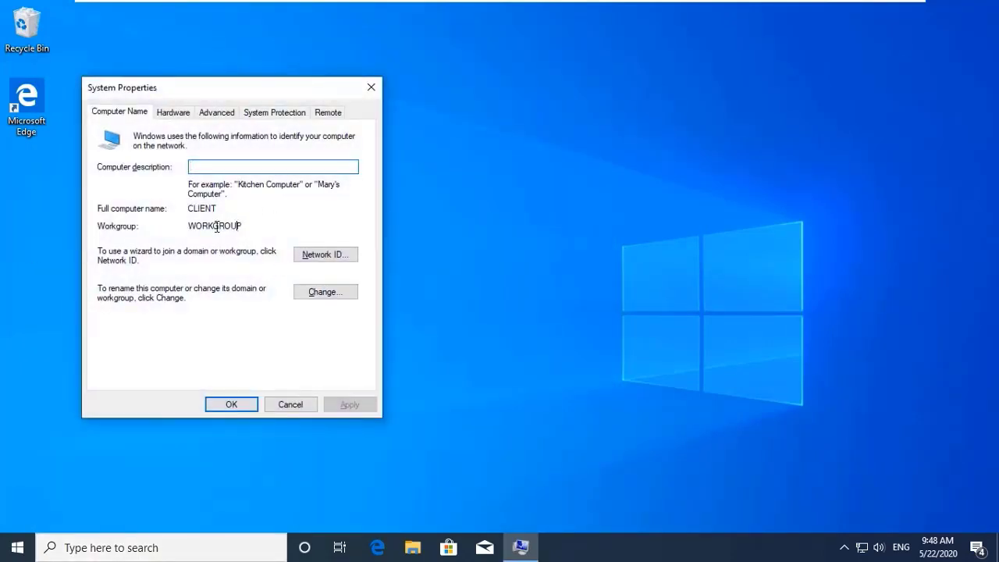
pyautogui.doubleClick(217, 226)
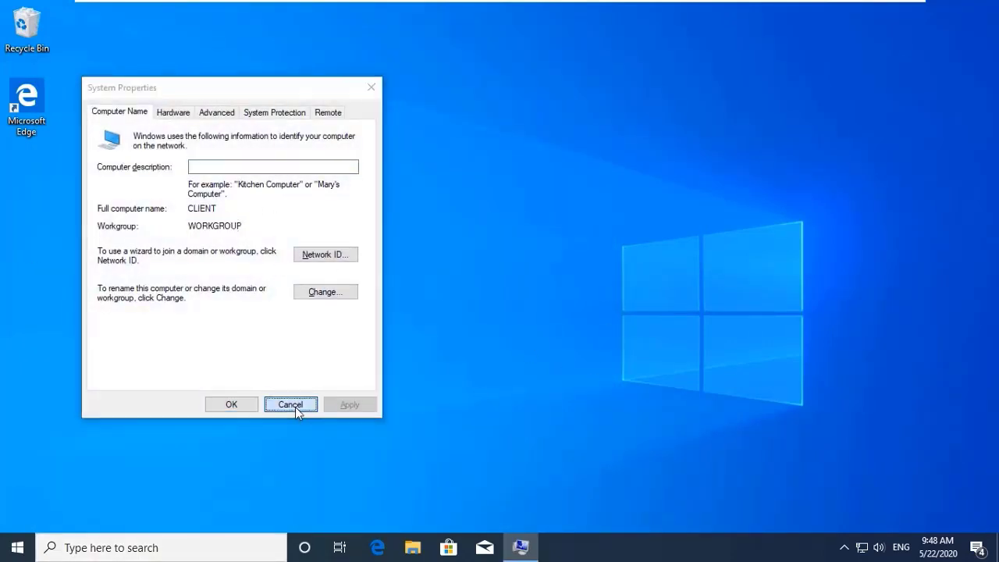
pyautogui.click(295, 407)
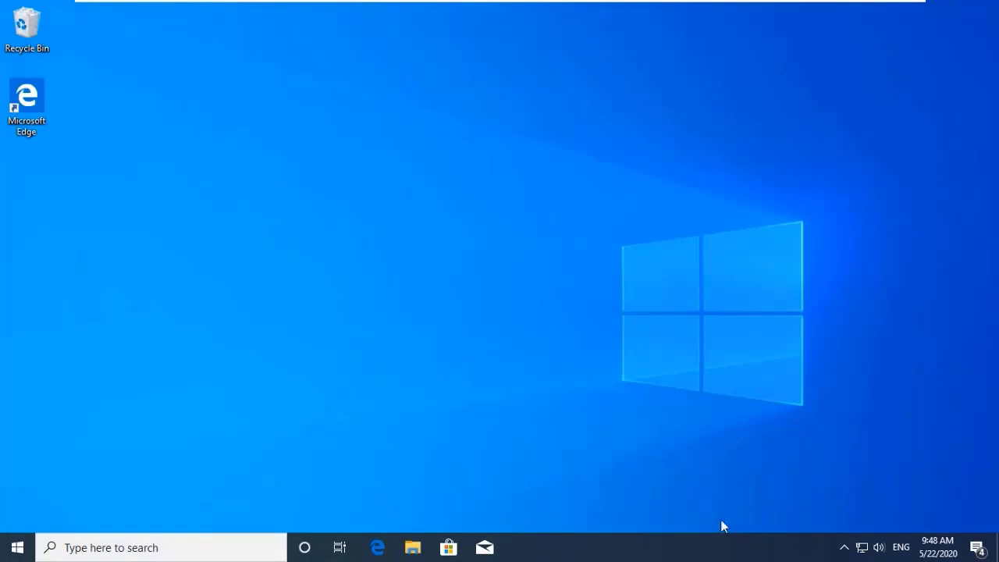
# Review This PC's system information, close it and File Explorer, and switch to the Server 2012 VM
pyautogui.click(422, 548)
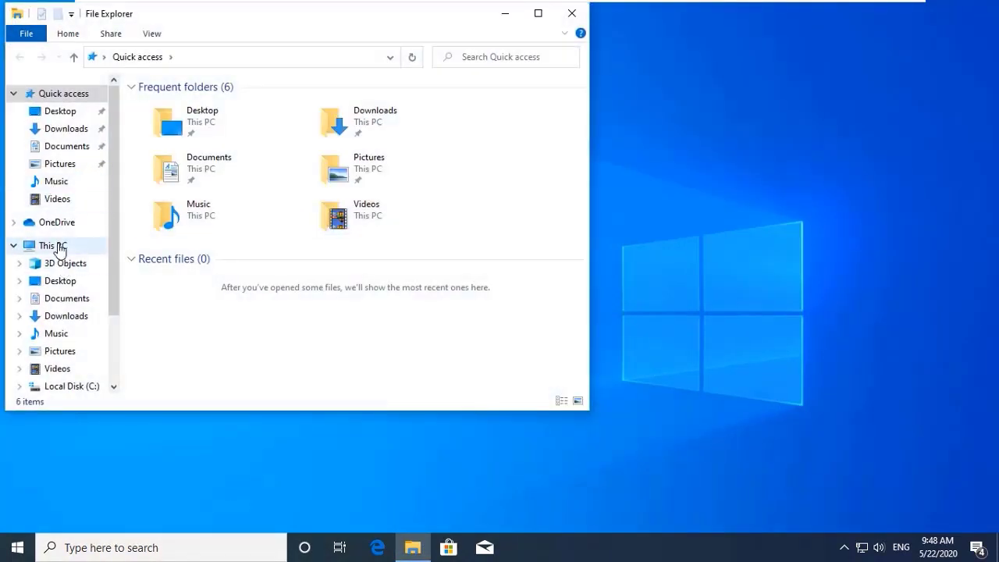
pyautogui.rightClick(58, 248)
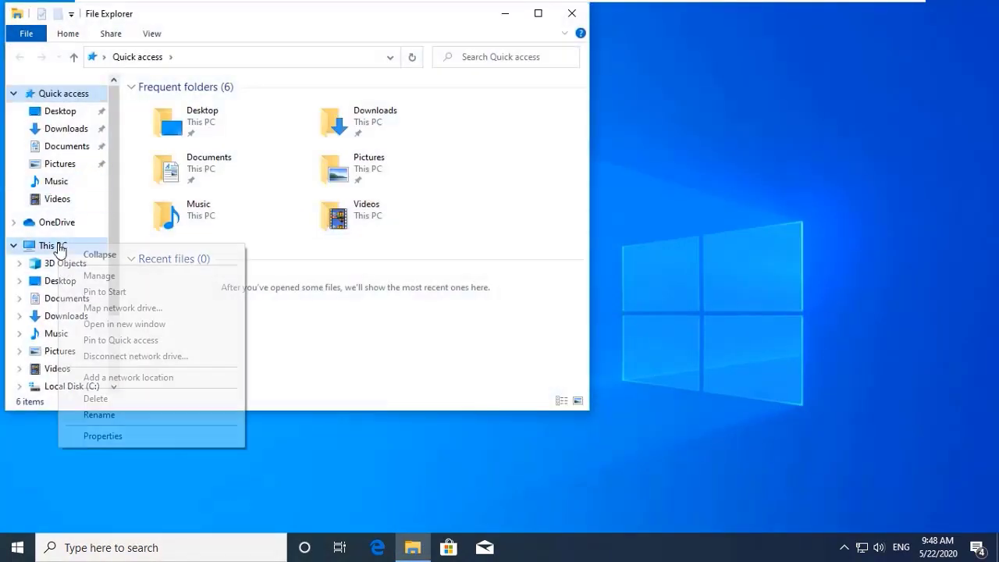
pyautogui.click(117, 438)
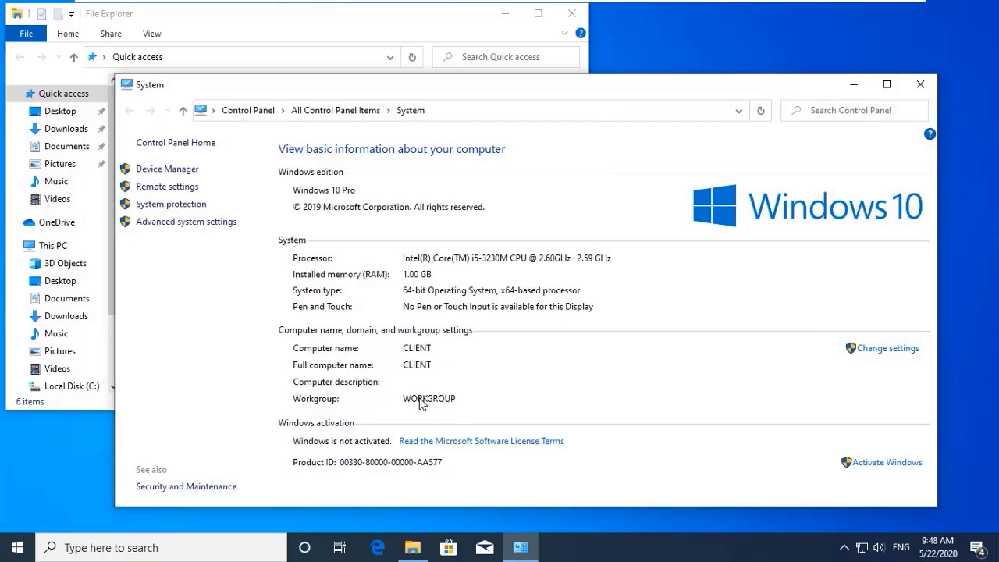
pyautogui.click(921, 85)
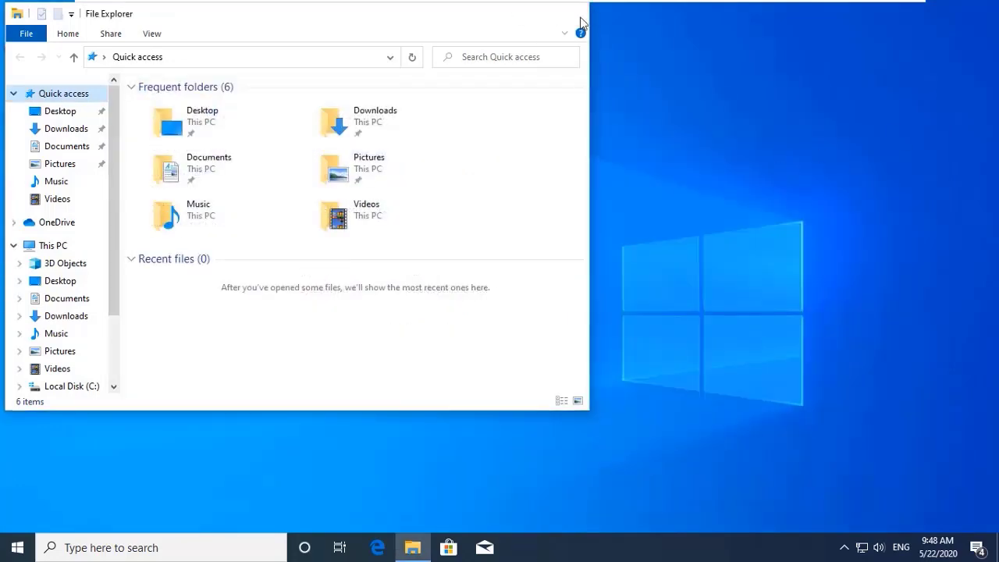
pyautogui.click(581, 16)
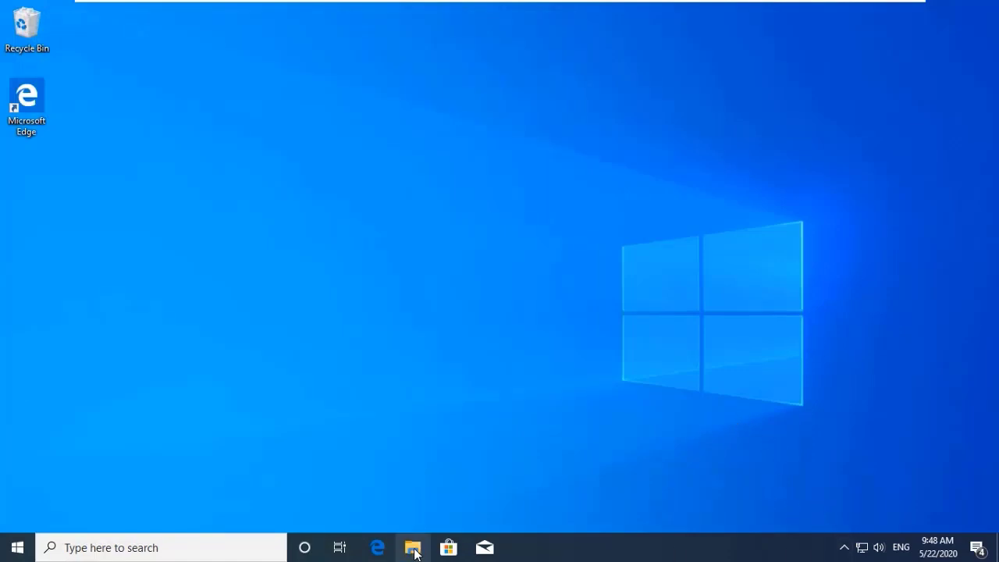
pyautogui.moveTo(521, 4)
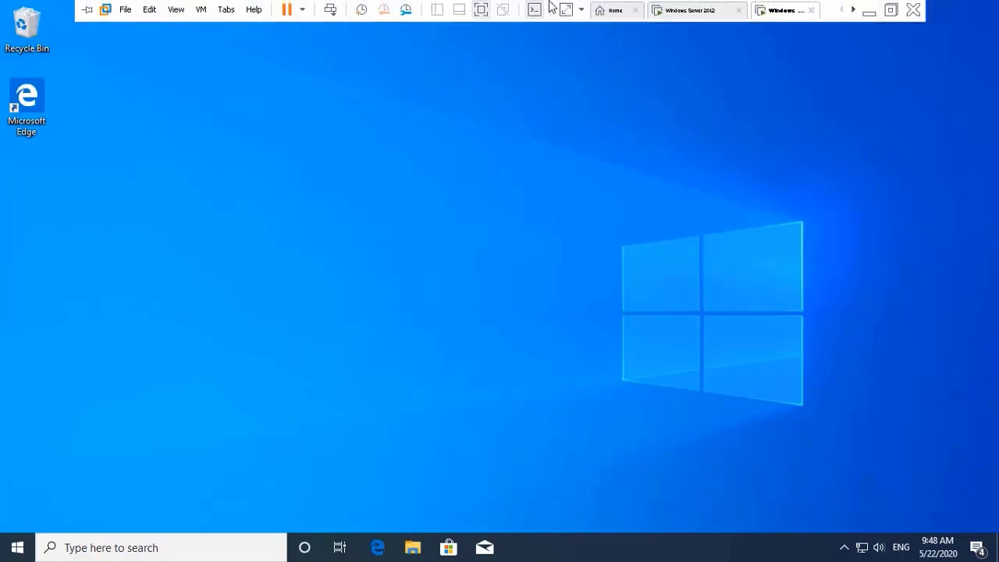
pyautogui.click(681, 9)
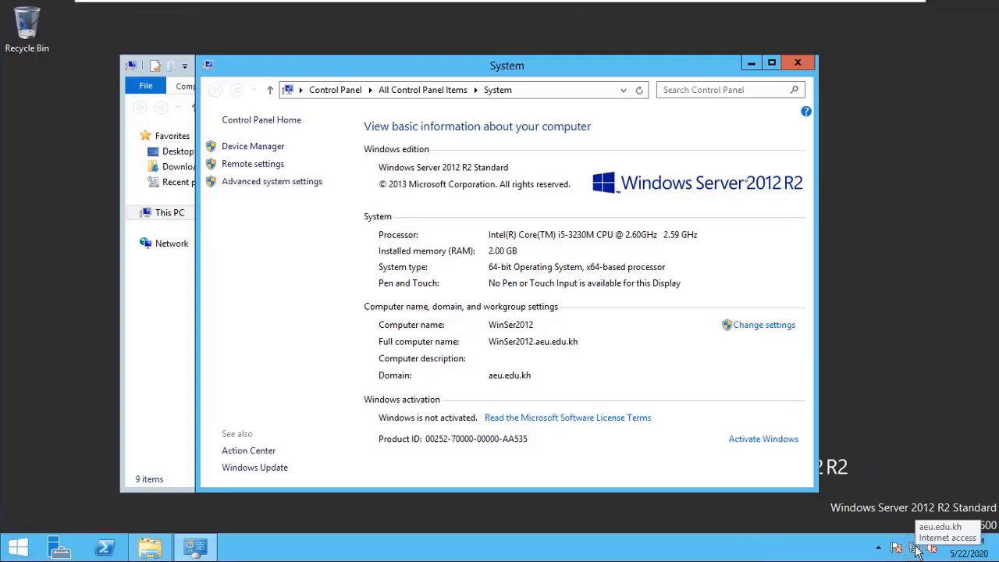
# Open Ethernet0's IPv4 properties via Network and Sharing Center and choose a manual IP address
pyautogui.rightClick(918, 550)
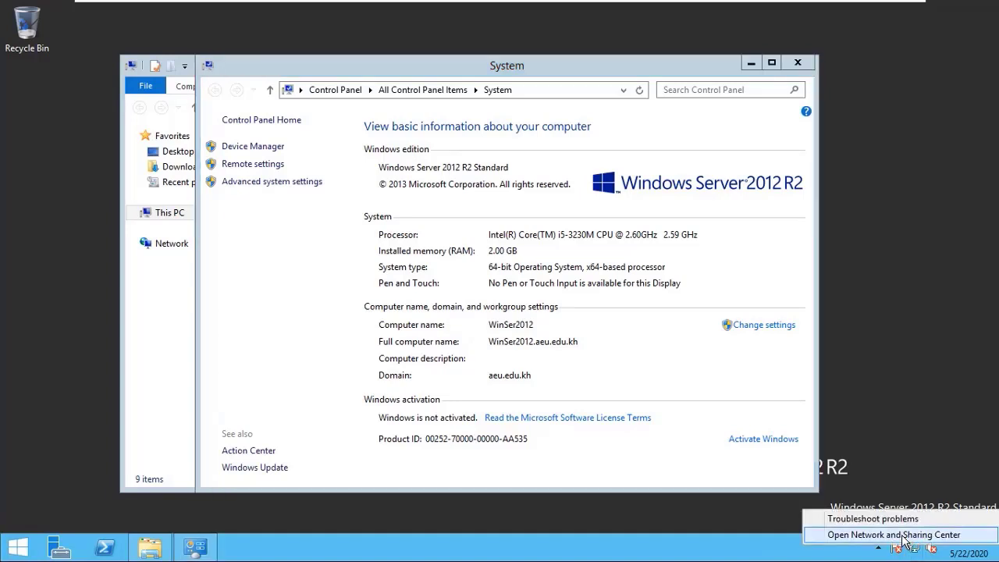
pyautogui.click(909, 534)
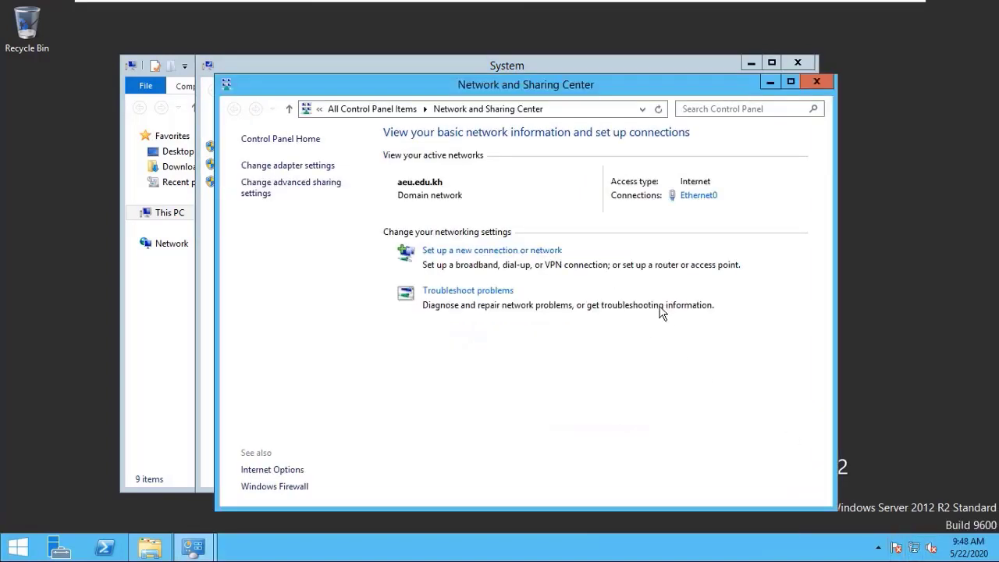
pyautogui.click(713, 197)
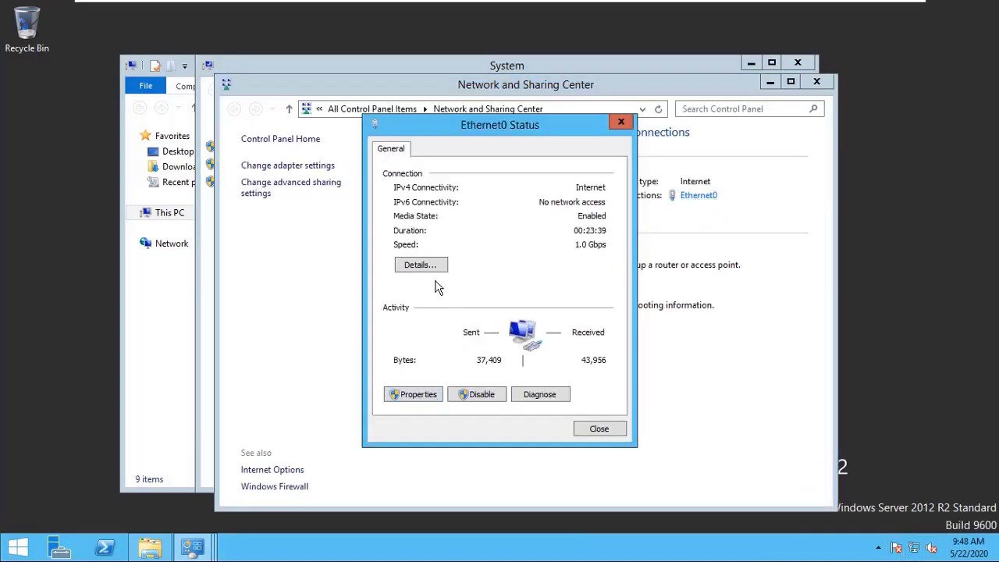
pyautogui.click(404, 395)
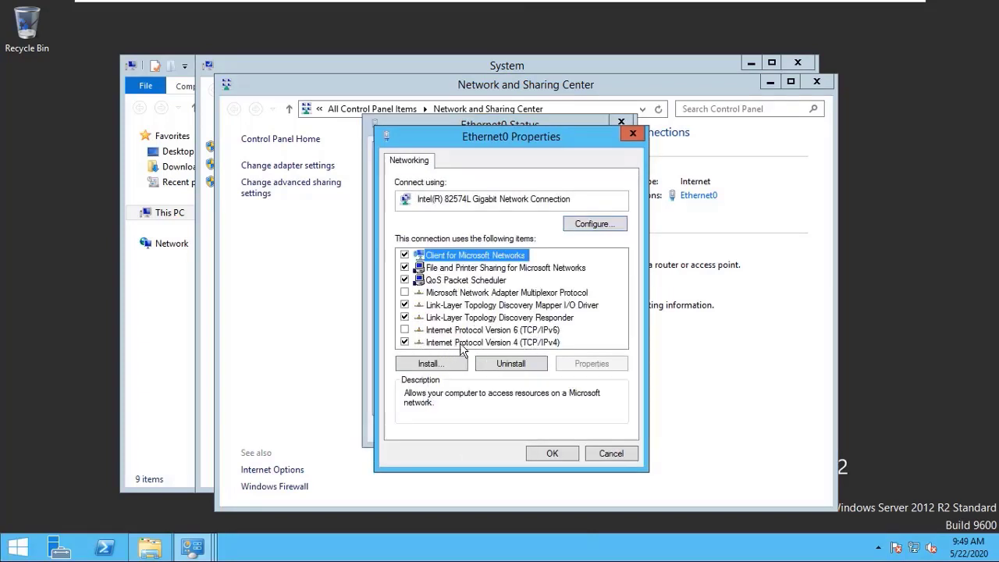
pyautogui.click(488, 342)
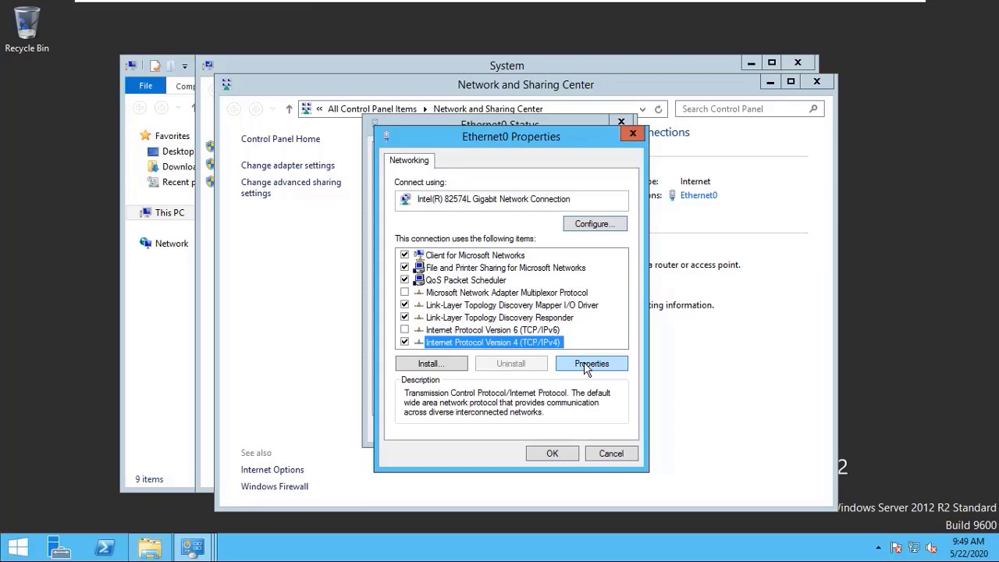
pyautogui.click(587, 364)
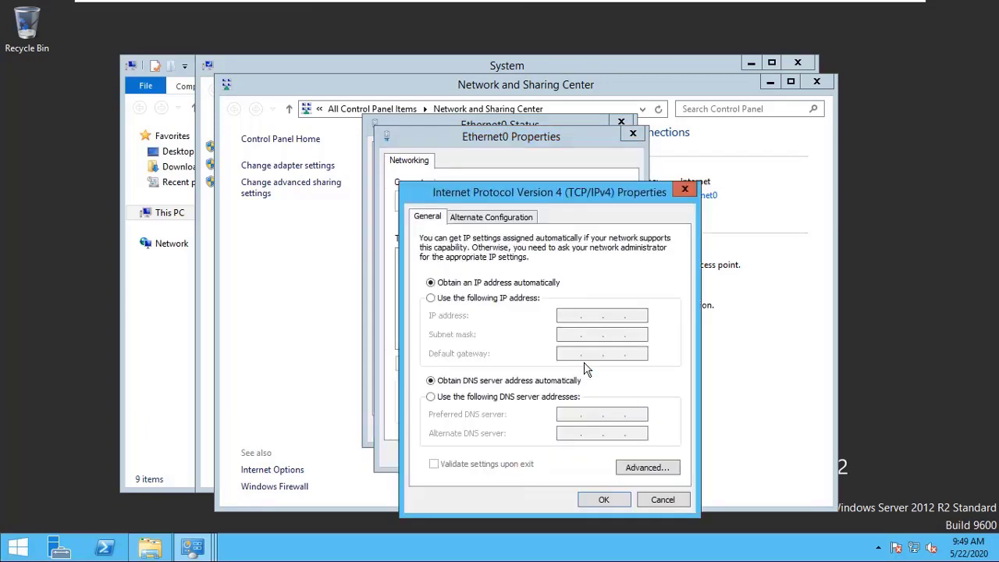
pyautogui.click(446, 302)
# Enter IP 192.168.1.1, mask 255.255.255.0, gateway 192.168.1.254 and DNS 192.168.1.1
pyautogui.click(563, 315)
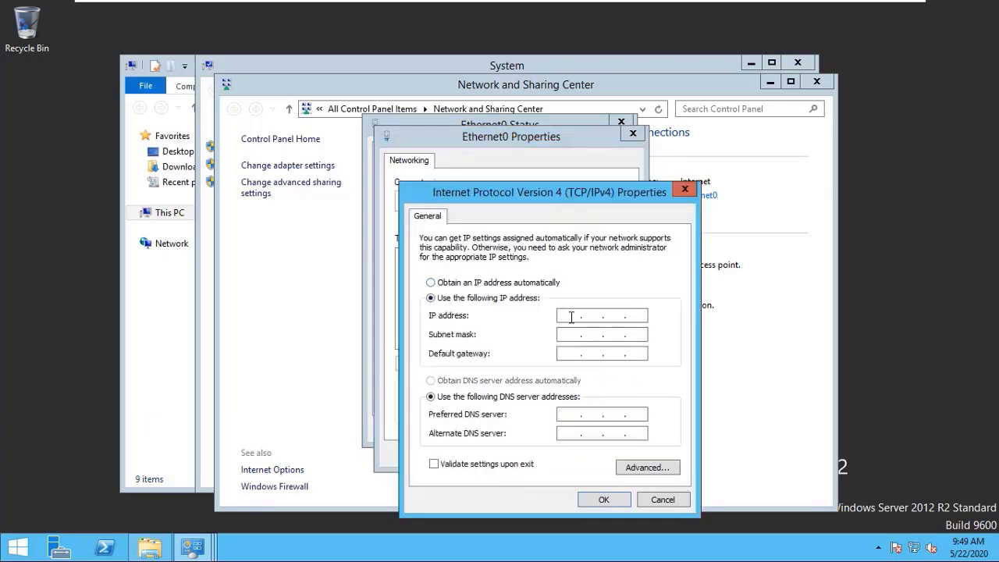
pyautogui.write('192')
pyautogui.write('8..')
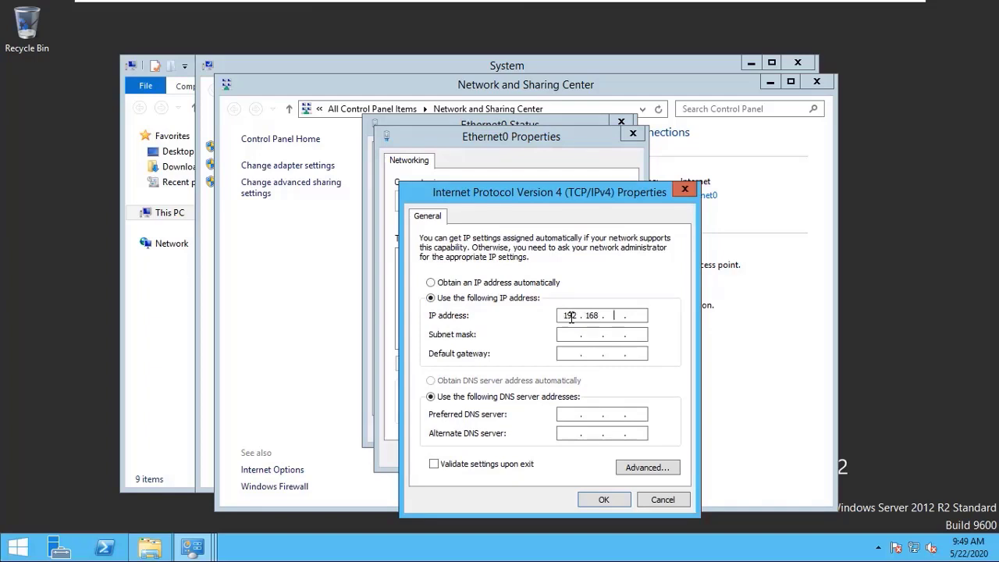
pyautogui.write('1.1')
pyautogui.press('Tab')
pyautogui.press('Tab')
pyautogui.write('192 . 16')
pyautogui.write('8 . 1 . 254')
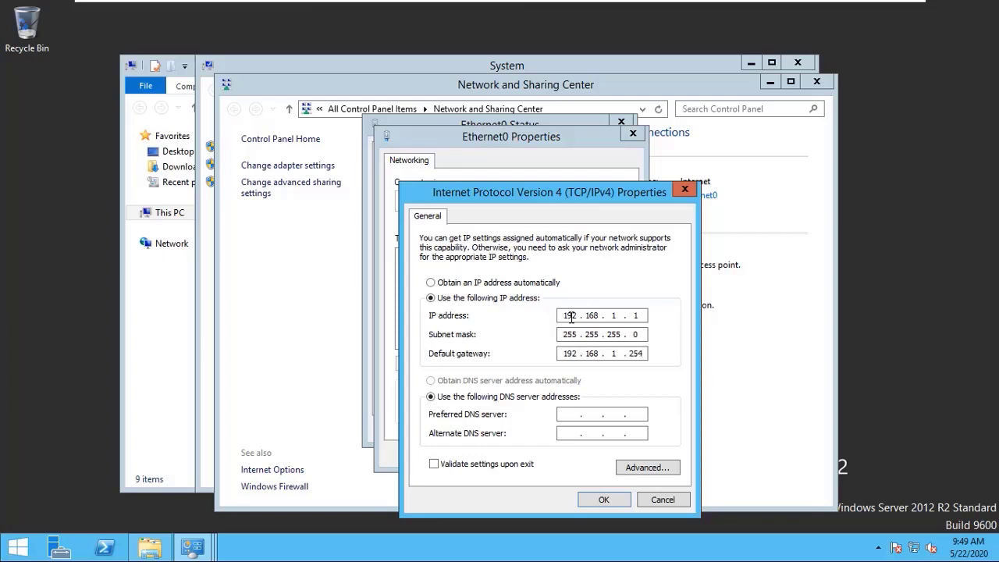
pyautogui.press('Tab')
pyautogui.press('Tab')
pyautogui.write('192.168')
# Confirm the IPv4 settings, close the Ethernet0 dialogs and switch to the Windows 10 VM
pyautogui.click(604, 499)
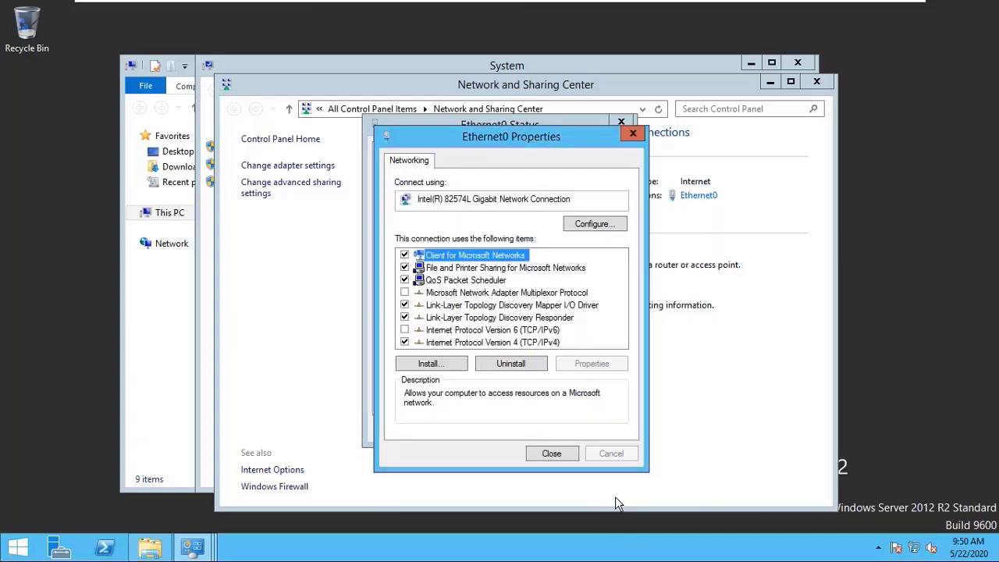
pyautogui.click(563, 460)
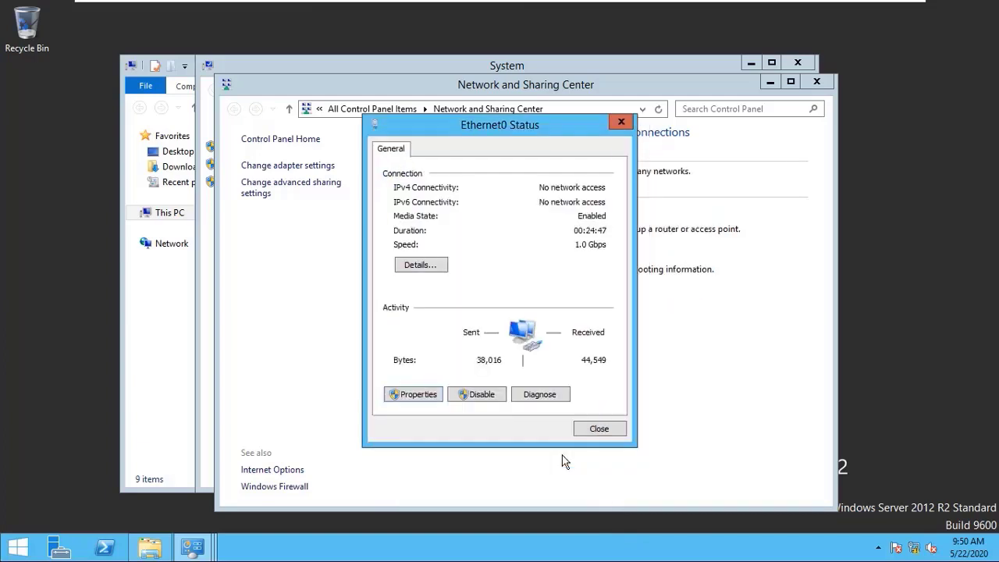
pyautogui.click(601, 430)
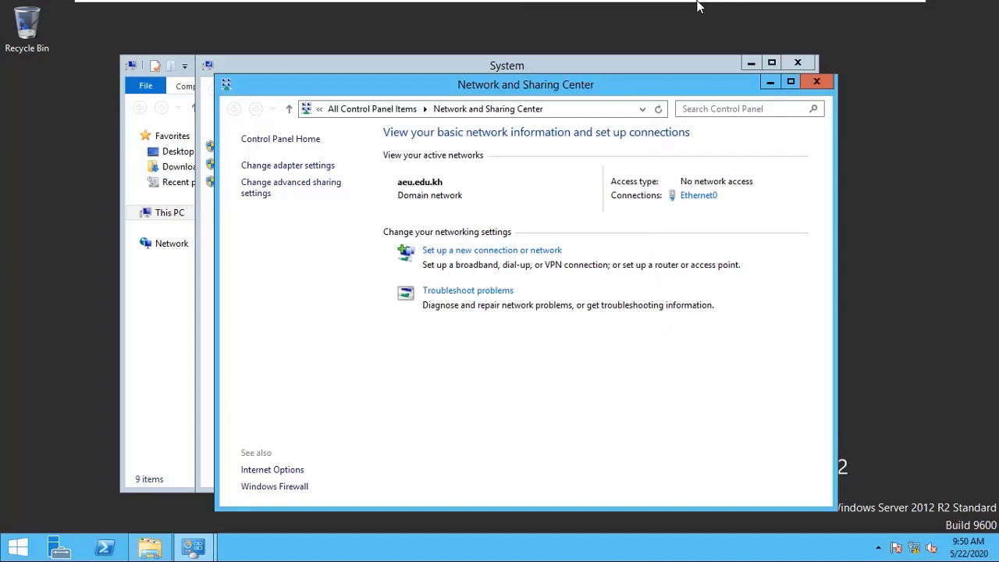
pyautogui.moveTo(702, 7)
pyautogui.click(786, 11)
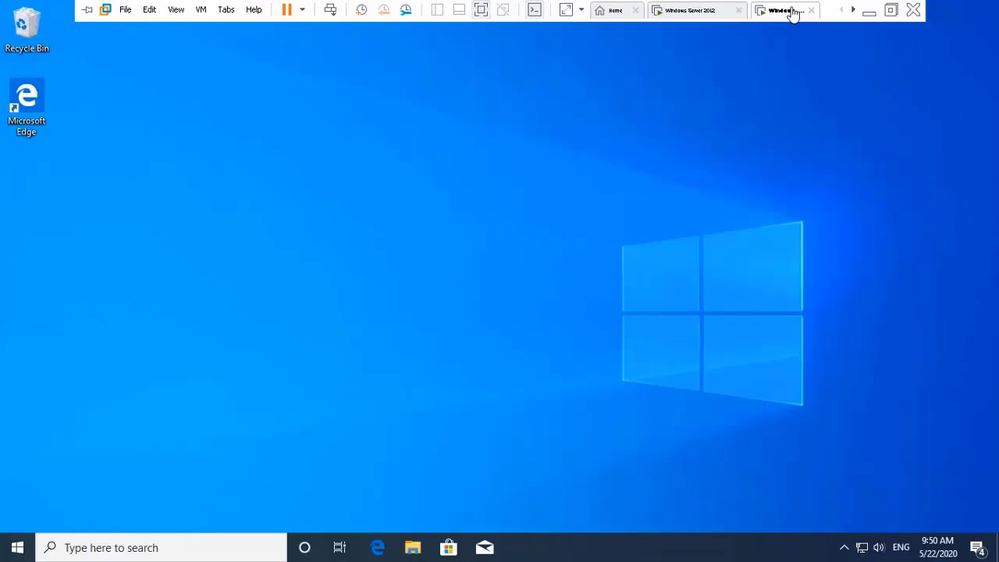
# On the Windows 10 client, open Ethernet0's IPv4 properties and choose a manual IP address
pyautogui.rightClick(864, 548)
pyautogui.click(868, 524)
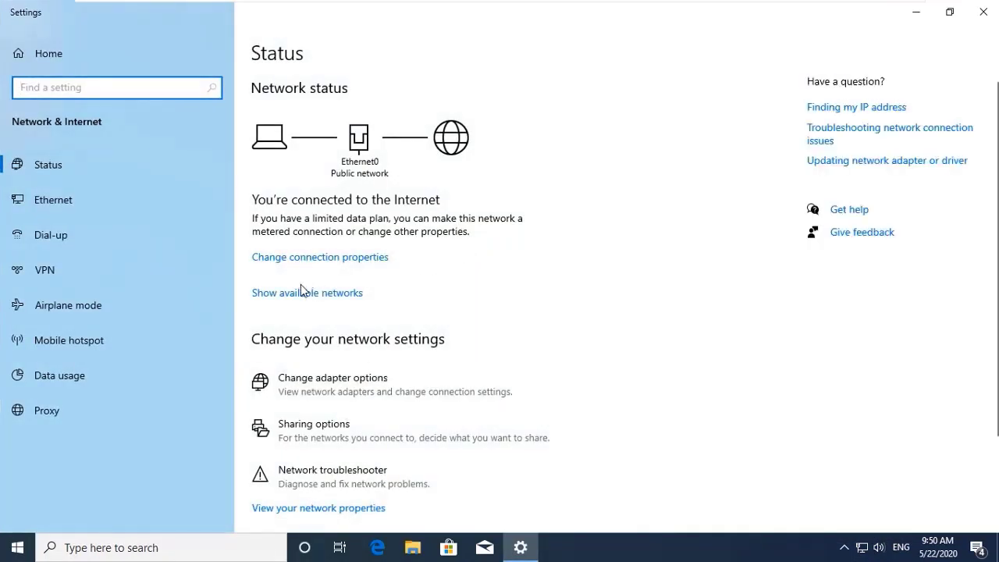
pyautogui.click(53, 198)
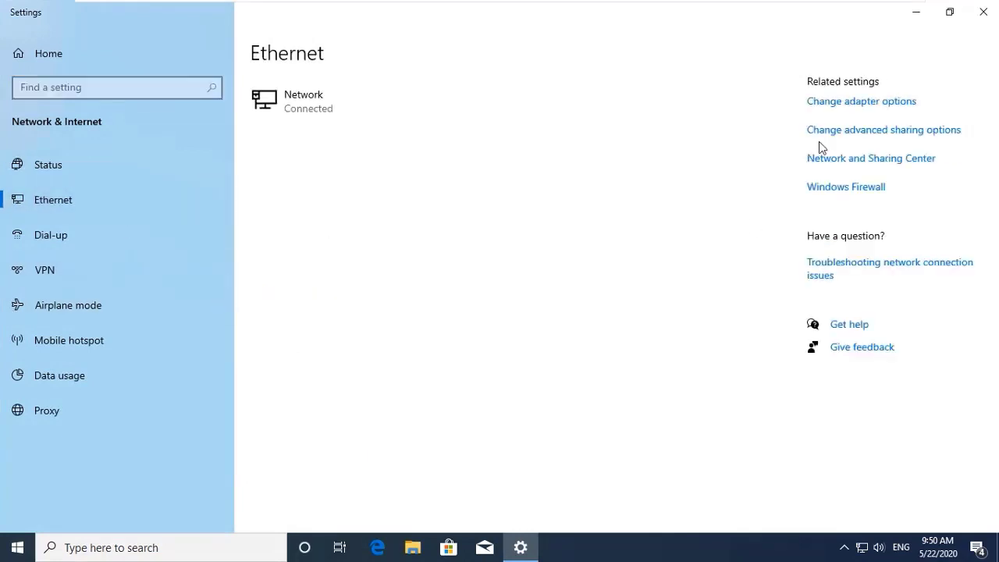
pyautogui.click(827, 102)
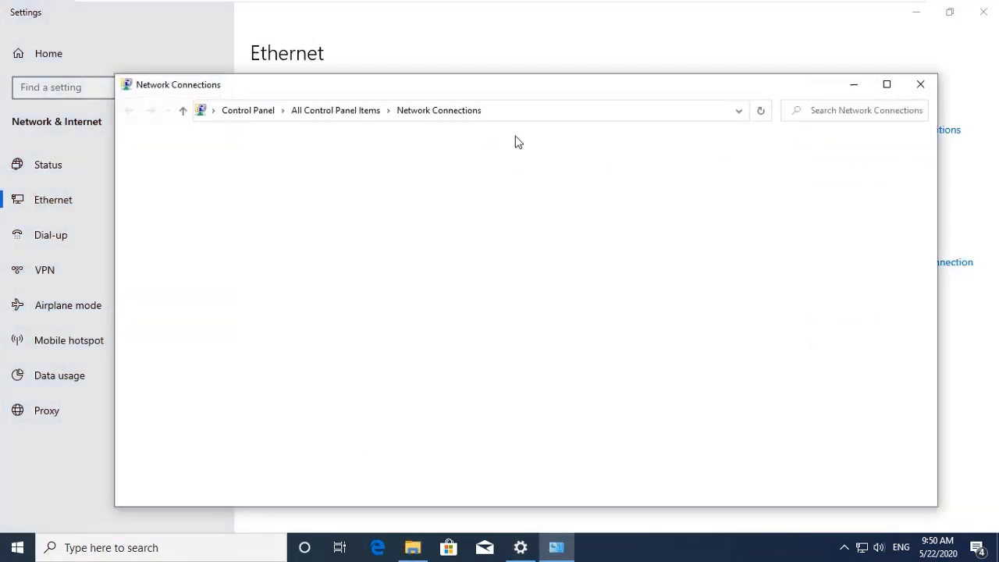
pyautogui.click(379, 191)
pyautogui.doubleClick(378, 191)
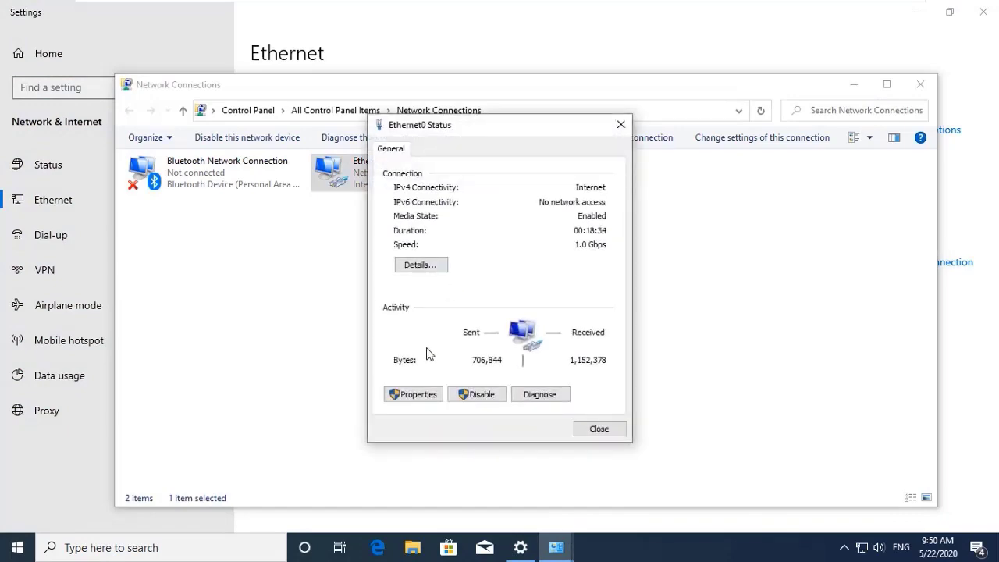
pyautogui.click(427, 396)
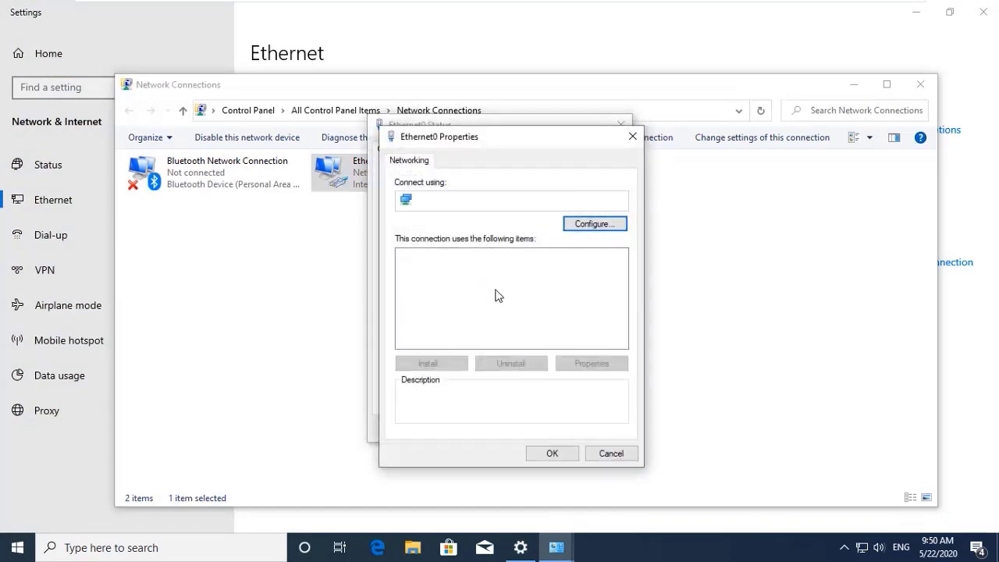
pyautogui.doubleClick(511, 293)
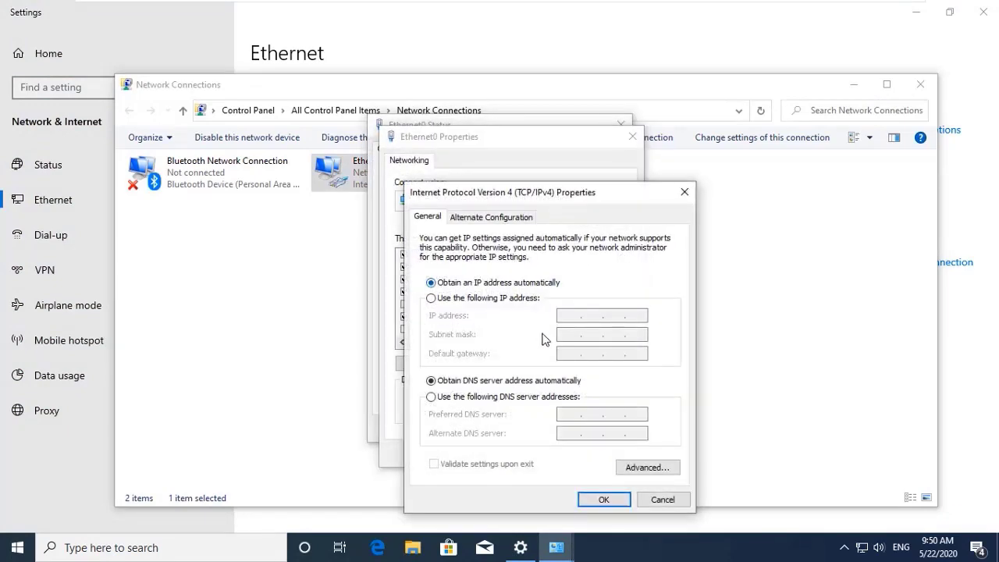
pyautogui.click(502, 299)
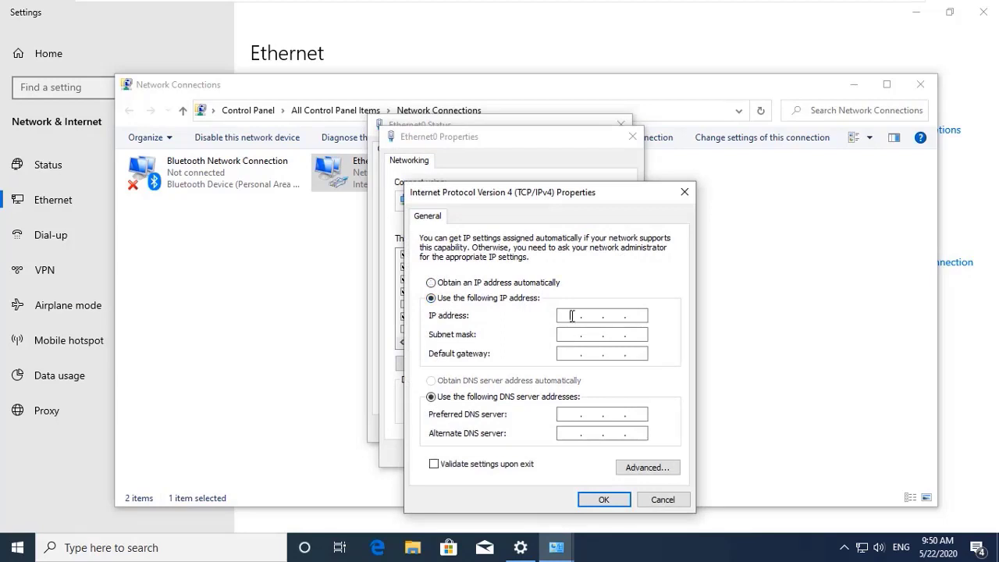
# Set IP 192.168.1.2, mask 255.255.255.0, gateway 192.168.1.254, DNS 192.168.1.1 and apply them
pyautogui.click(572, 315)
pyautogui.write('192.168.1.1')
pyautogui.press('BackSpace')
pyautogui.write('2')
pyautogui.press('Tab')
pyautogui.press('Tab')
pyautogui.write('192 . ')
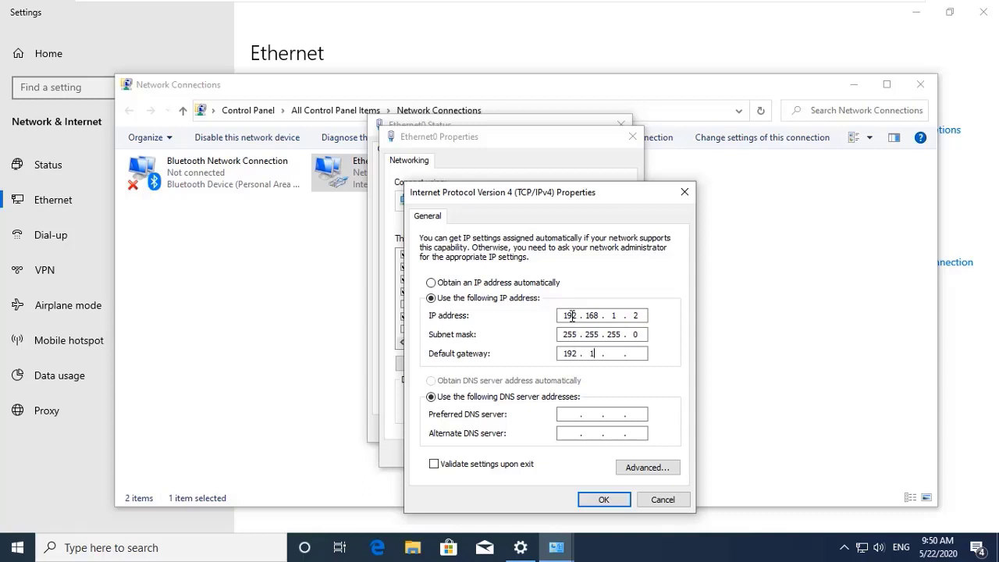
pyautogui.write('168 . 1 . 254')
pyautogui.press('Tab')
pyautogui.press('Tab')
pyautogui.write('192 . 168')
pyautogui.click(601, 500)
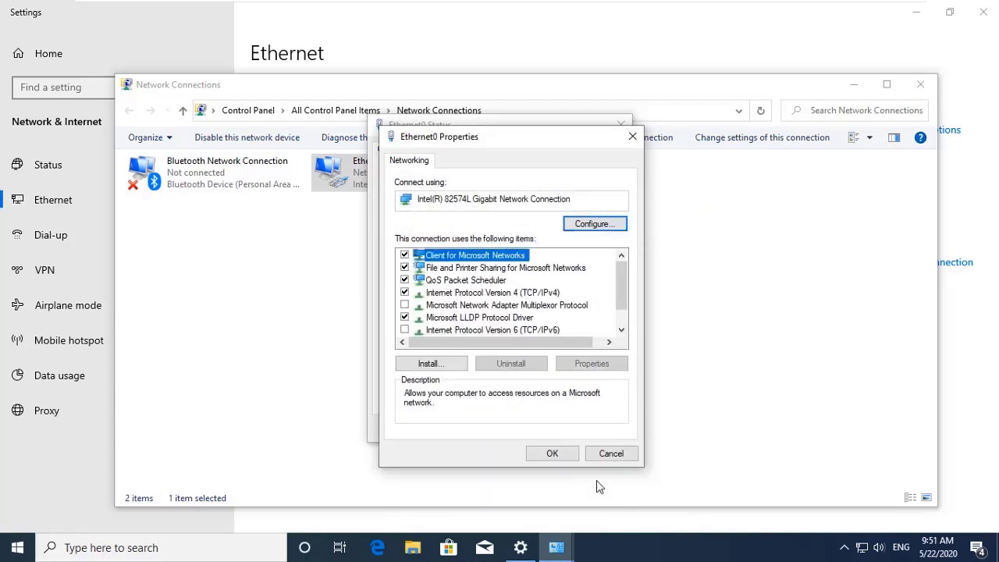
pyautogui.click(560, 449)
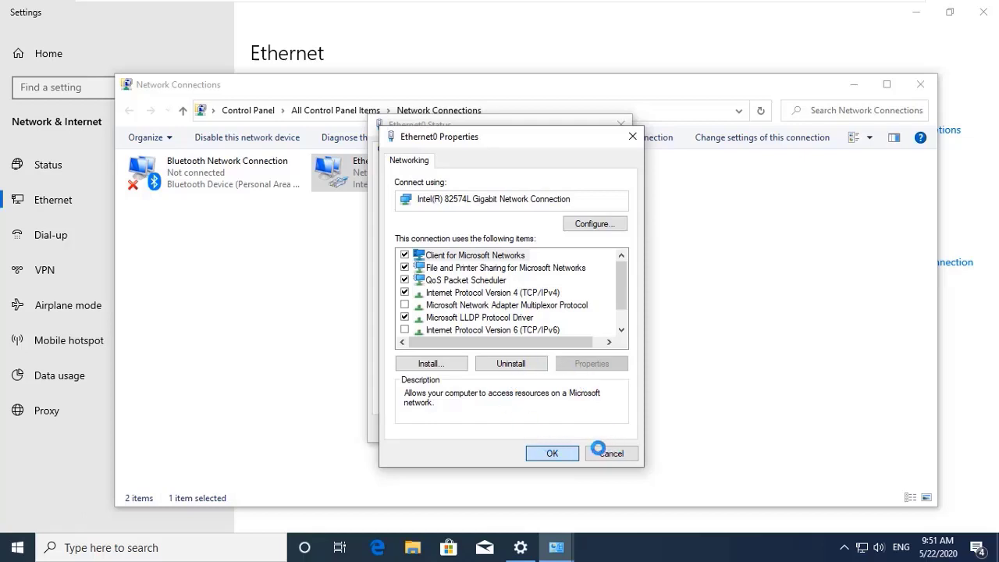
pyautogui.click(600, 428)
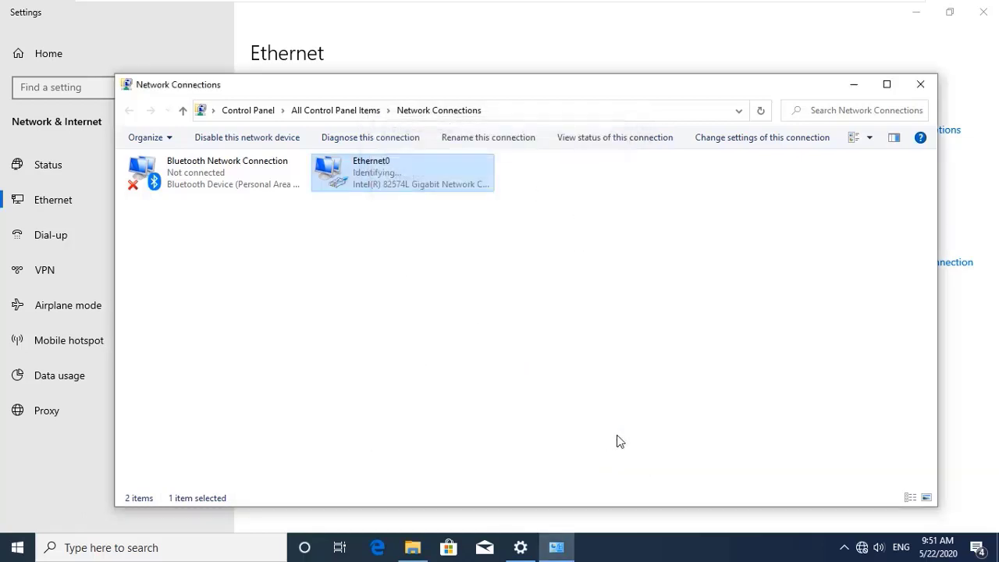
# Switch to the Server 2012 VM, minimize Network and Sharing Center and close the System window
pyautogui.moveTo(727, 6)
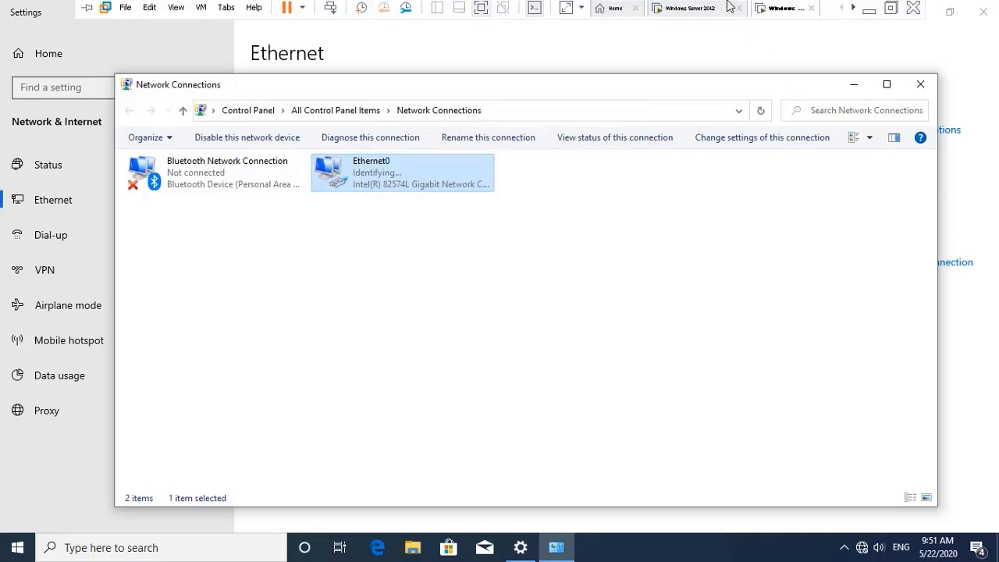
pyautogui.click(706, 14)
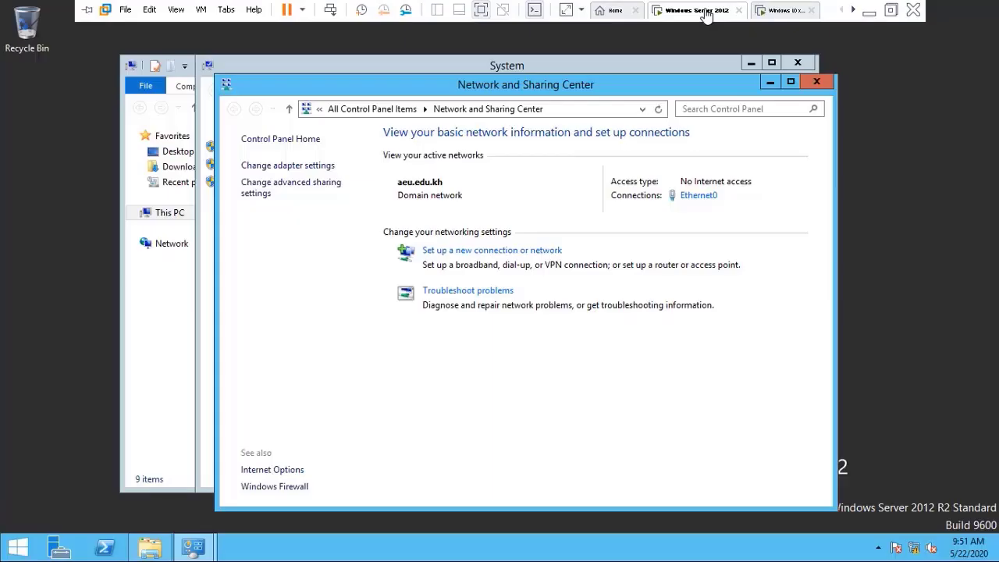
pyautogui.click(770, 83)
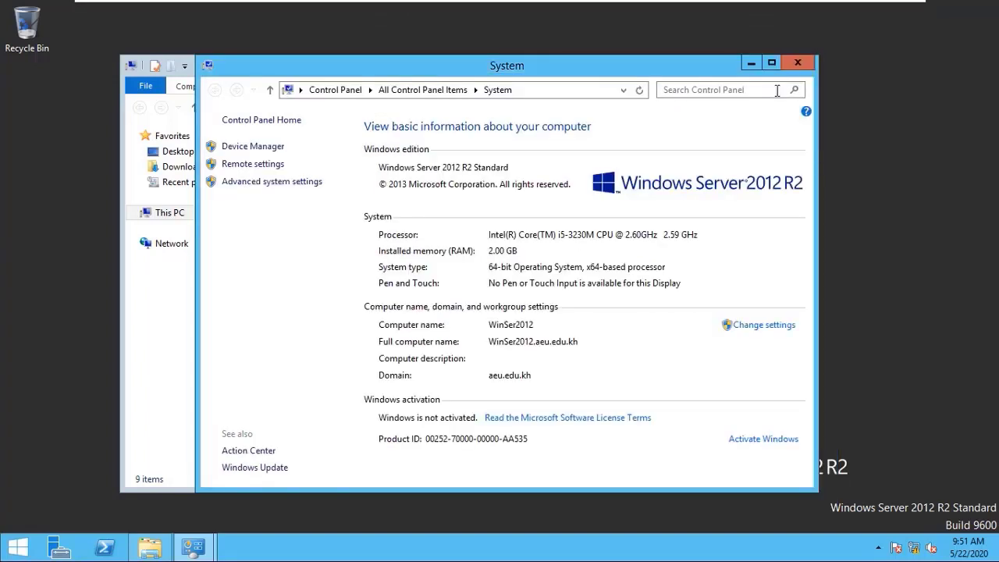
pyautogui.click(798, 62)
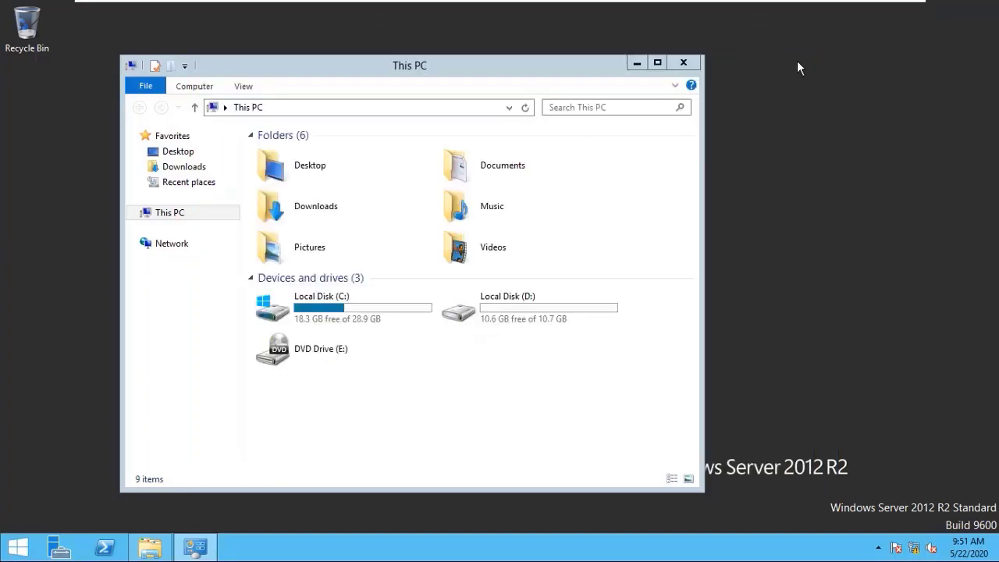
# Run ping 192.168.1.2 from a command prompt on the server, then return to the host desktop
pyautogui.press('super+r')
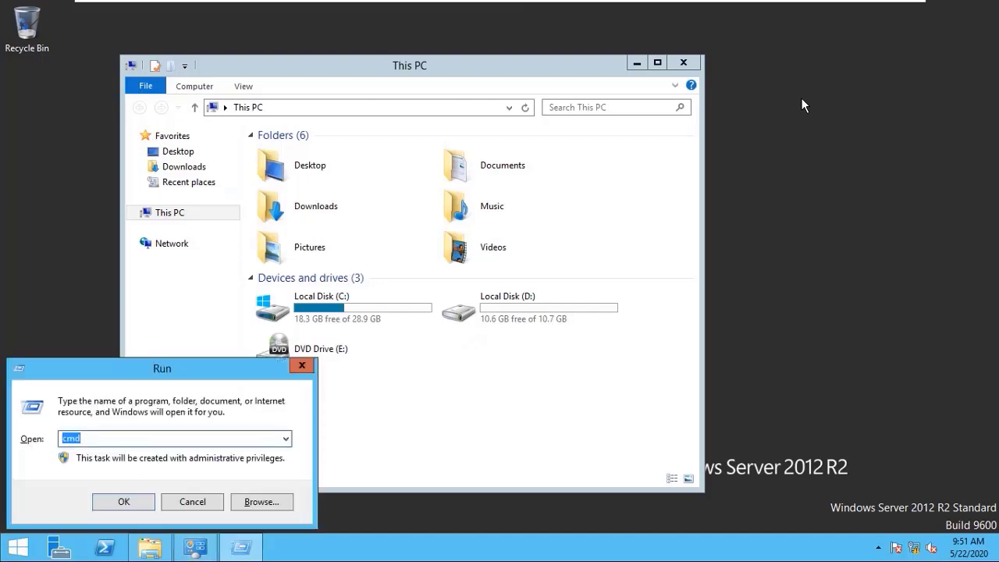
pyautogui.press('Return')
pyautogui.write('ping 19')
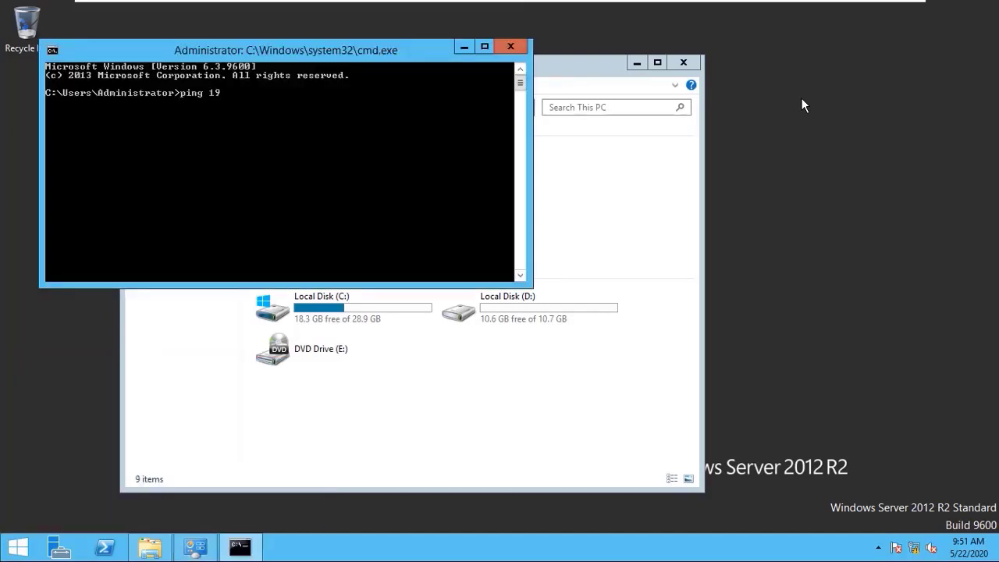
pyautogui.write('2.168.1.2 -t')
pyautogui.press('Return')
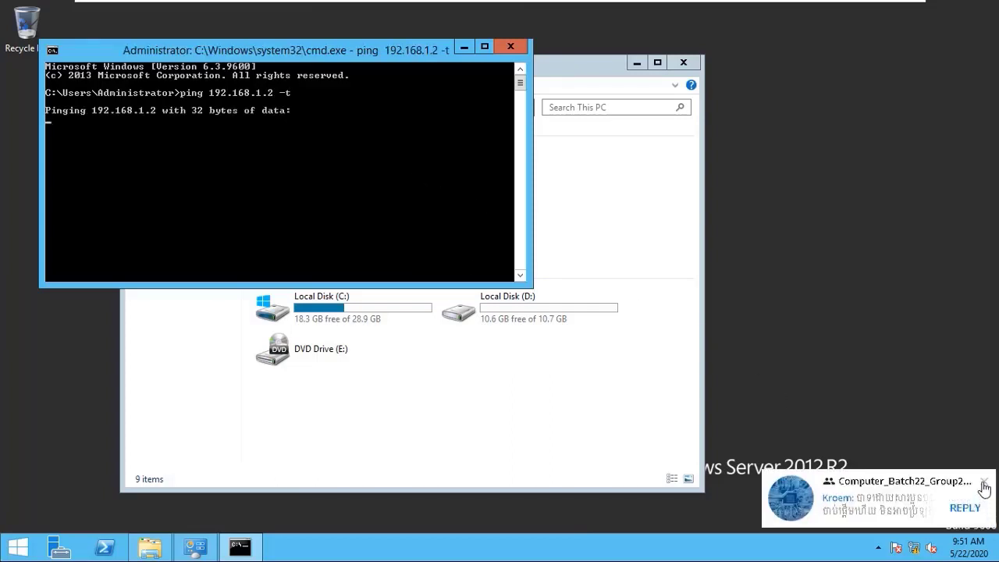
pyautogui.click(984, 482)
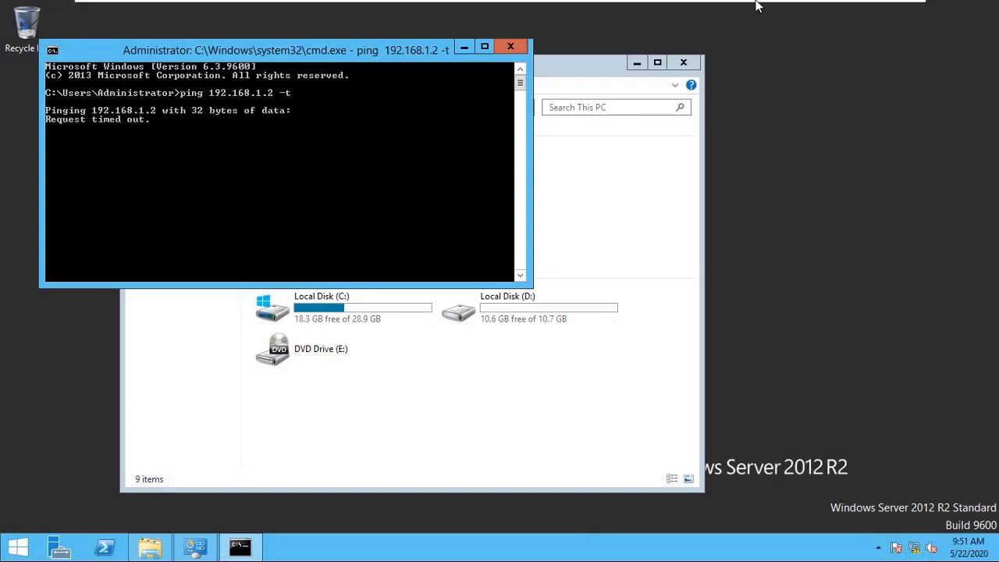
pyautogui.moveTo(755, 4)
pyautogui.click(865, 20)
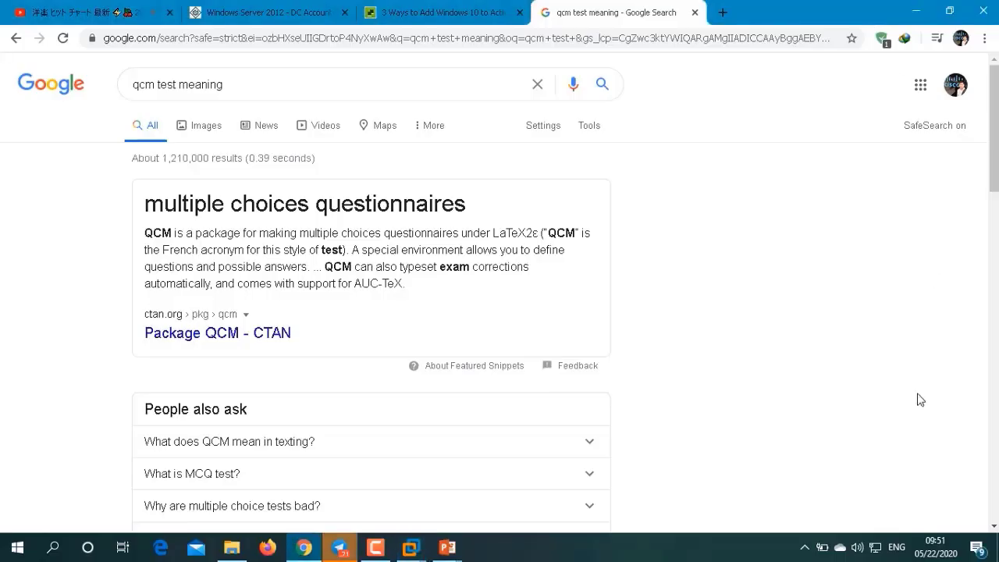
# Quit Telegram from the system tray and bring the Windows Server 2012 VM back full screen
pyautogui.click(804, 547)
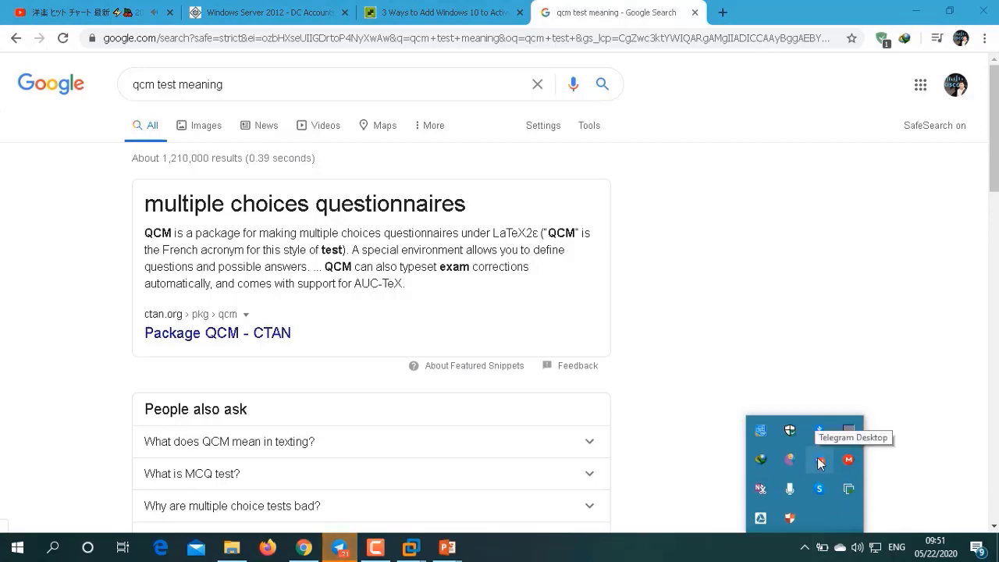
pyautogui.rightClick(819, 463)
pyautogui.click(843, 525)
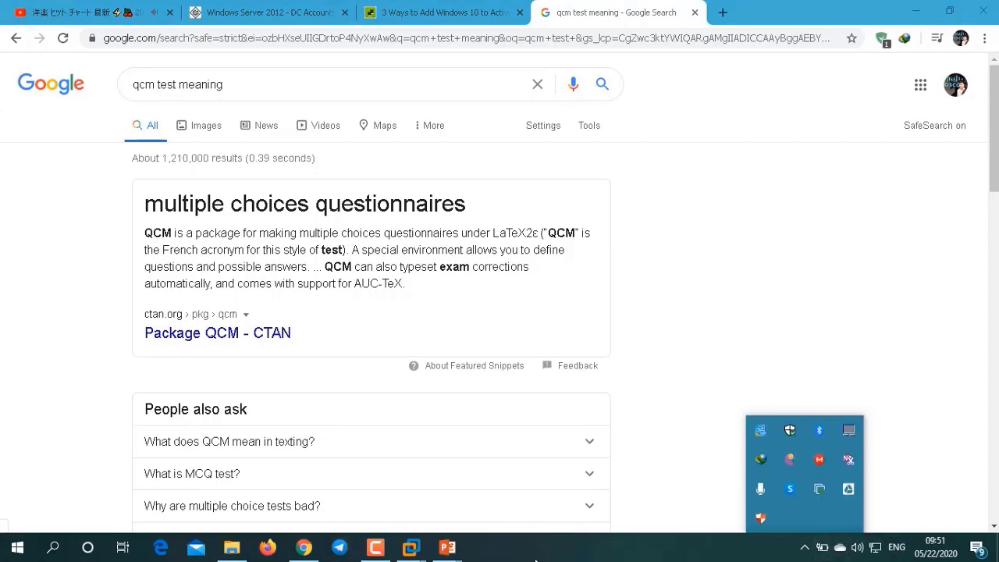
pyautogui.click(410, 546)
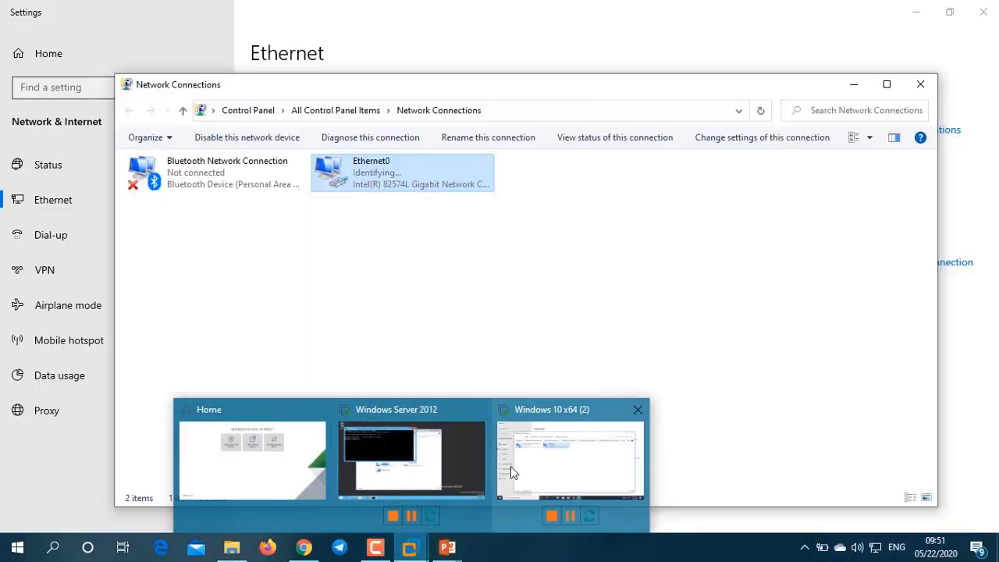
pyautogui.click(441, 461)
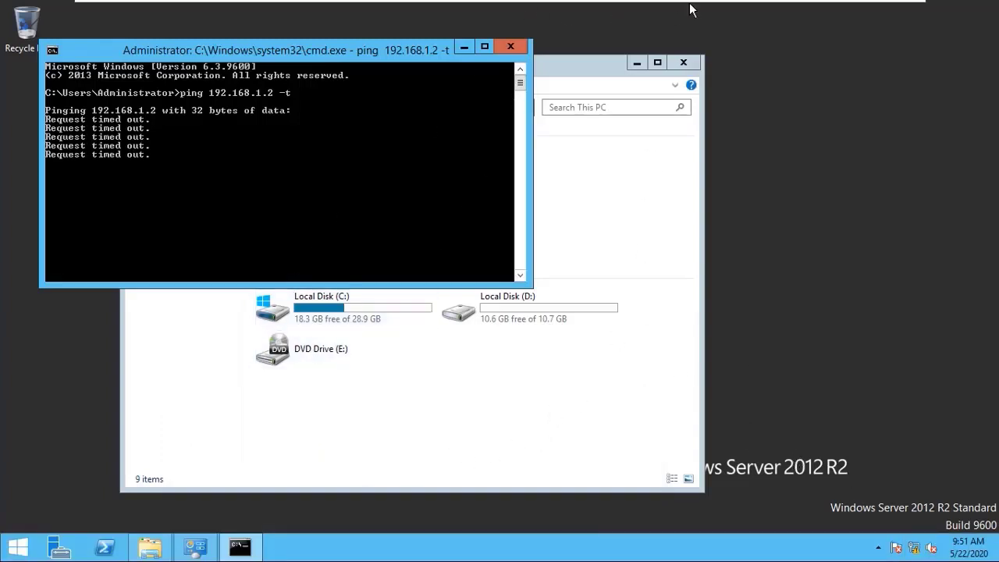
# Through Control Panel, turn off Windows Defender Firewall for both public and private networks on Windows 10
pyautogui.moveTo(741, 7)
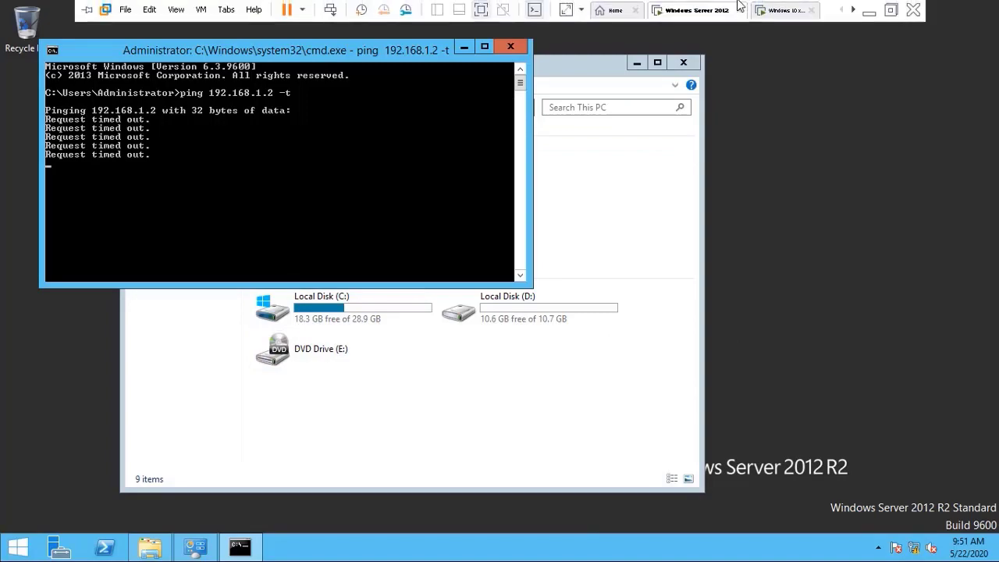
pyautogui.click(777, 10)
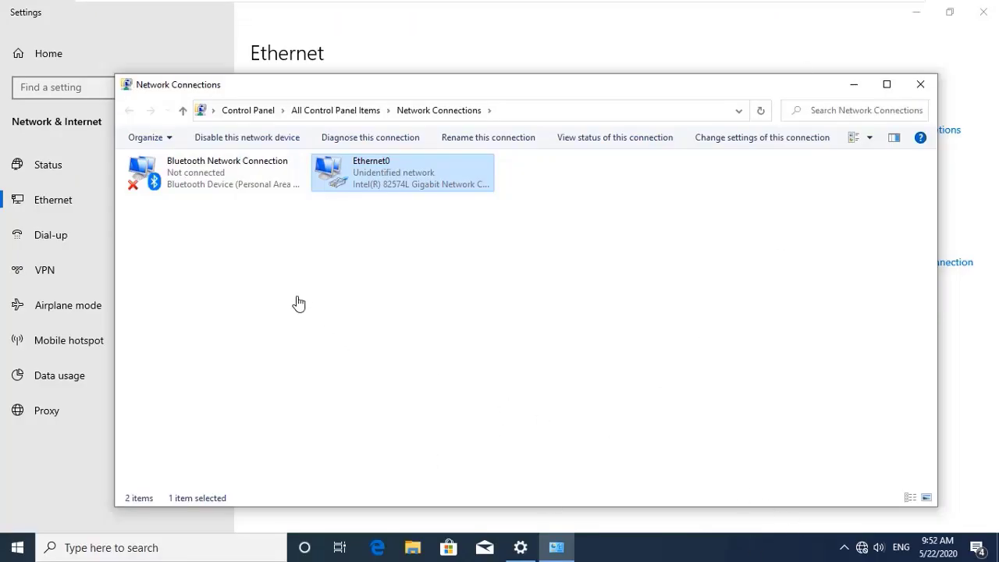
pyautogui.click(83, 550)
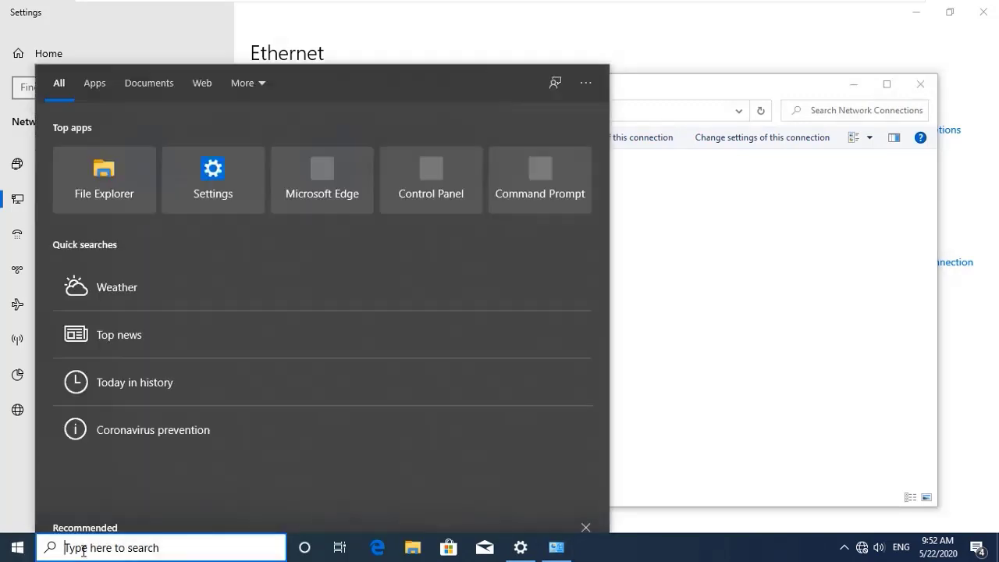
pyautogui.write('contro')
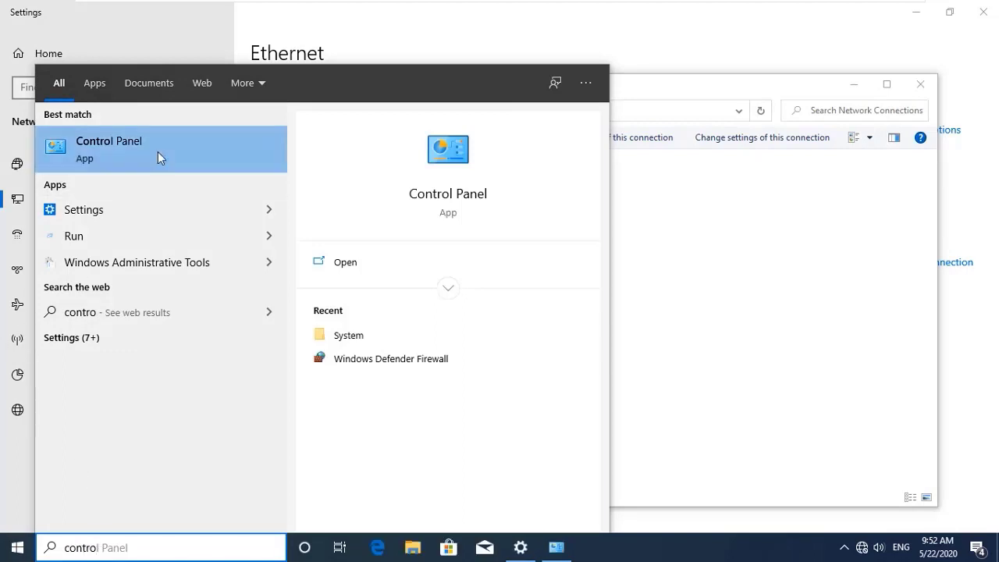
pyautogui.click(157, 151)
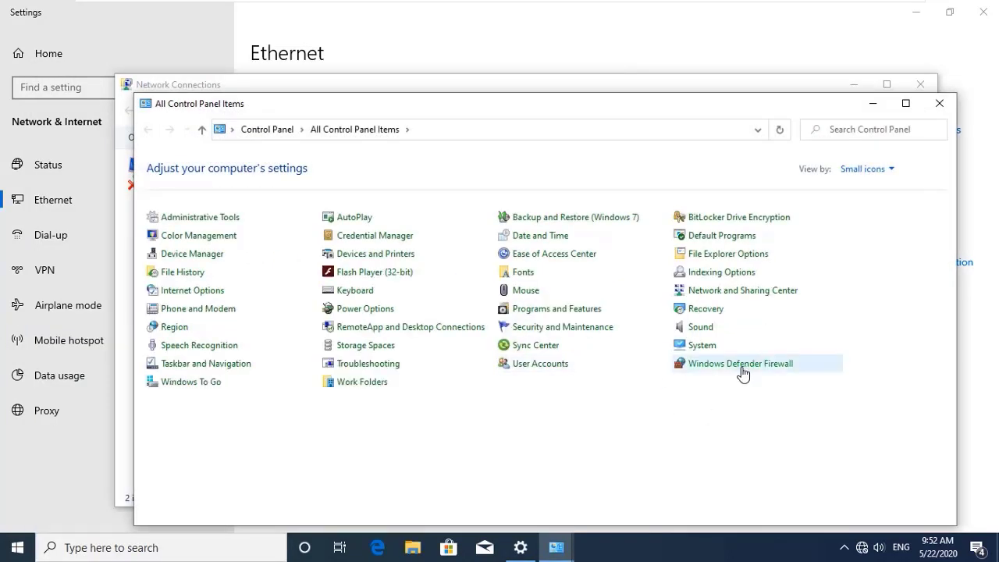
pyautogui.click(742, 364)
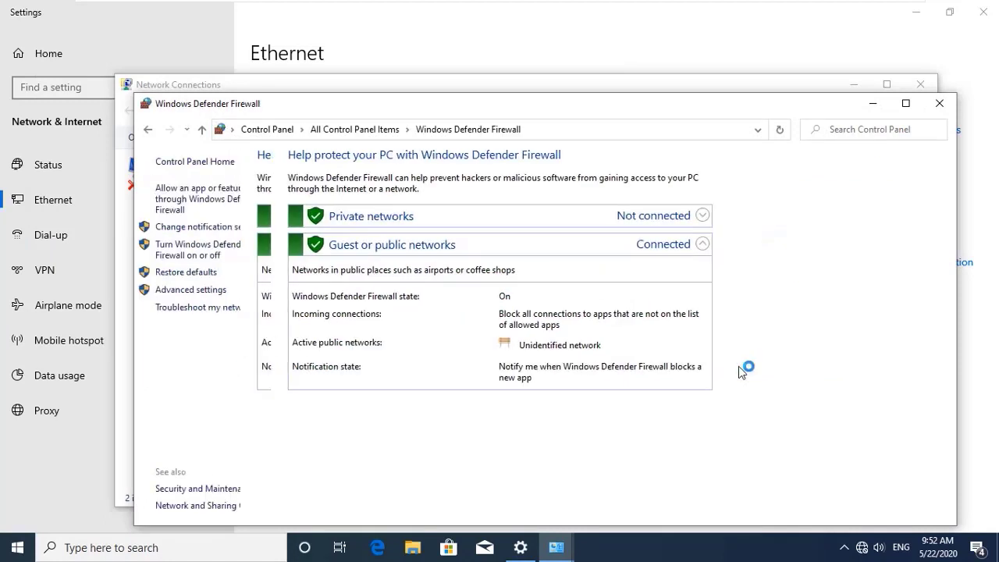
pyautogui.click(195, 260)
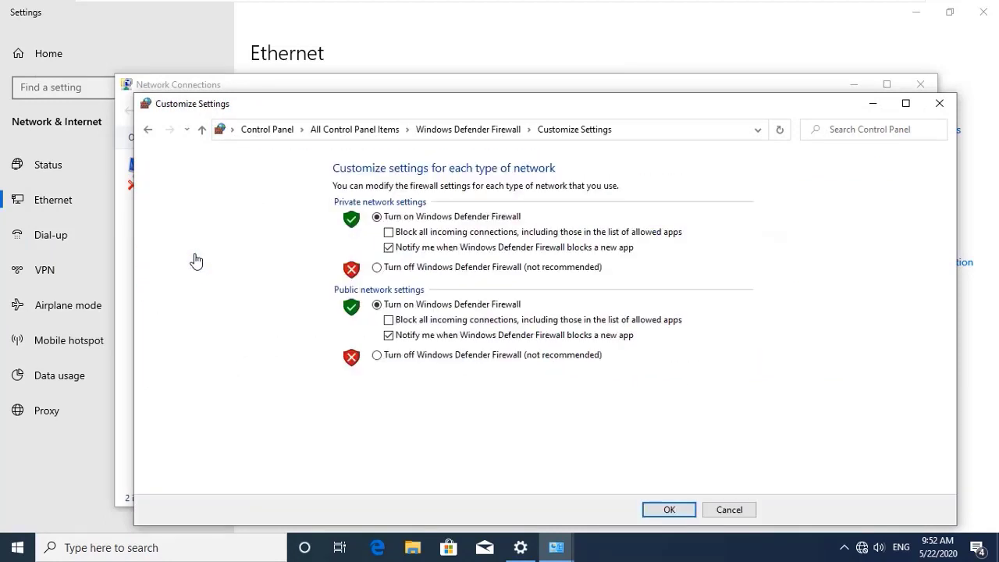
pyautogui.click(378, 355)
pyautogui.click(378, 267)
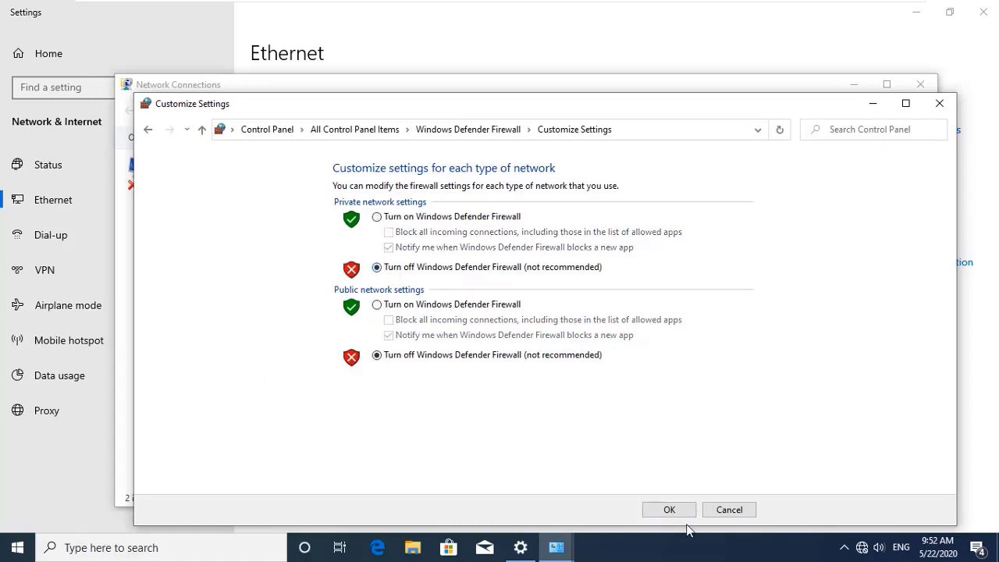
pyautogui.click(668, 509)
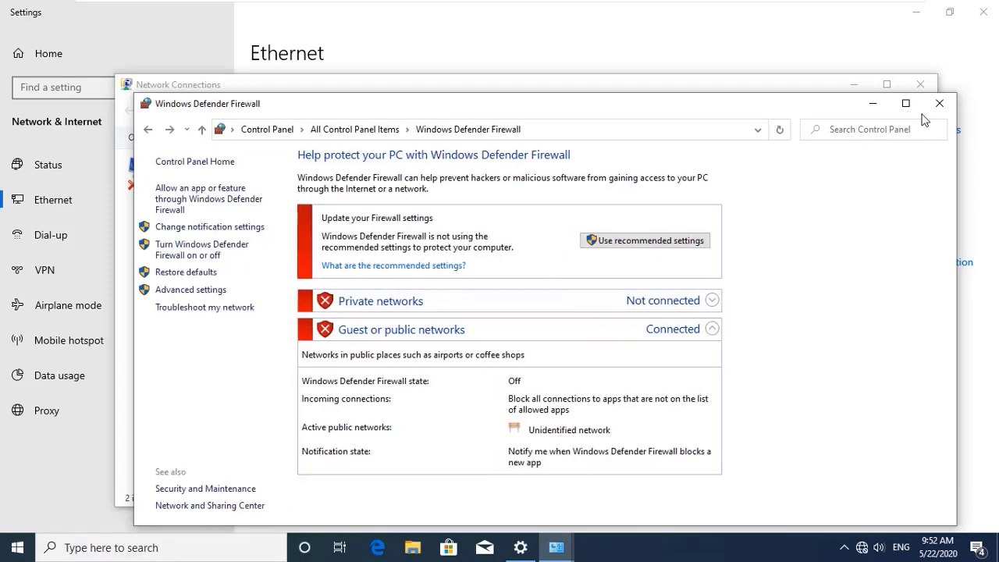
# Close the firewall window and minimize Network Connections and Settings to clear the desktop
pyautogui.click(940, 103)
pyautogui.click(853, 84)
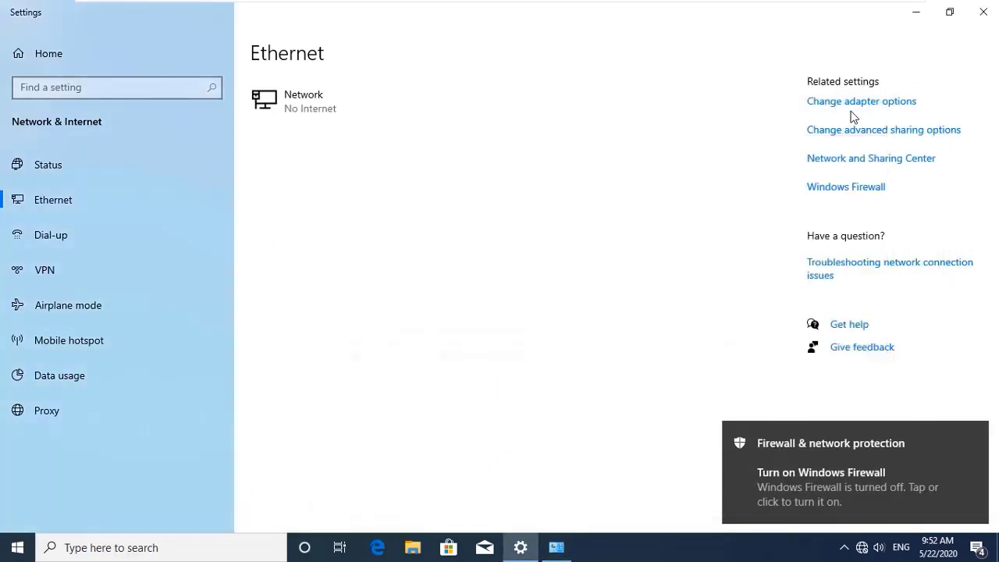
pyautogui.click(918, 12)
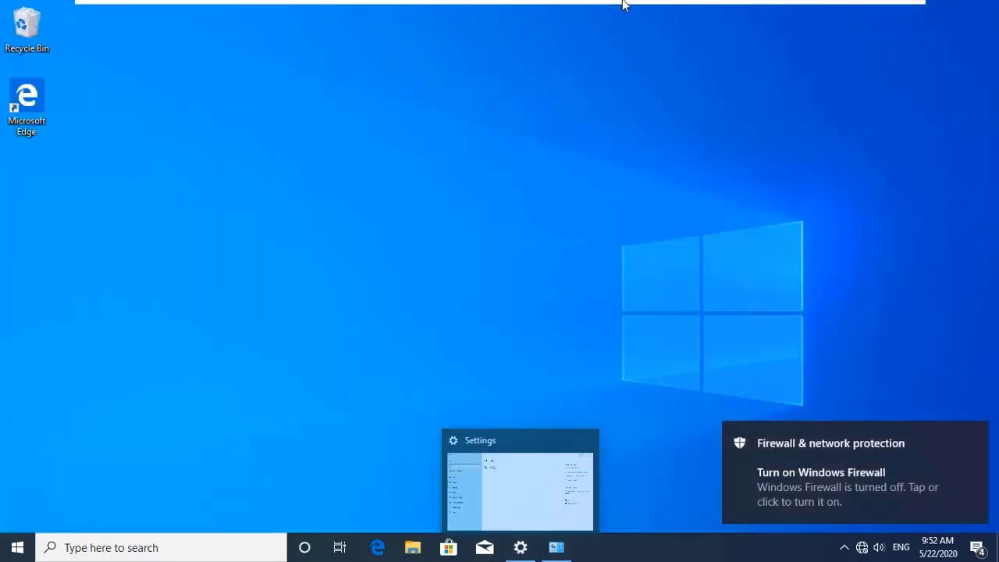
# Check the server's ping, then run 'ping 192.168.1.1 -t' from a Windows 10 command prompt
pyautogui.moveTo(771, 9)
pyautogui.click(712, 12)
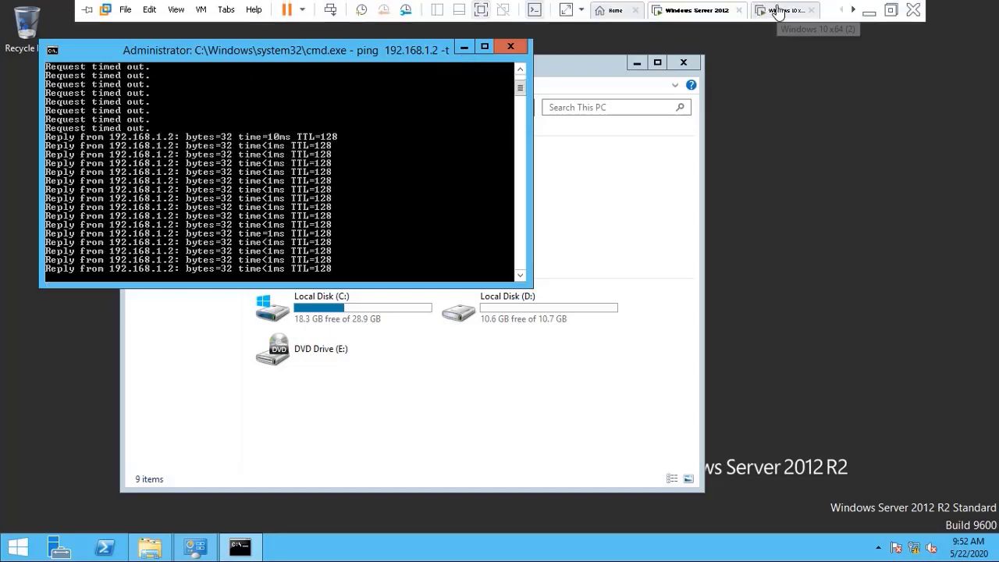
pyautogui.click(800, 13)
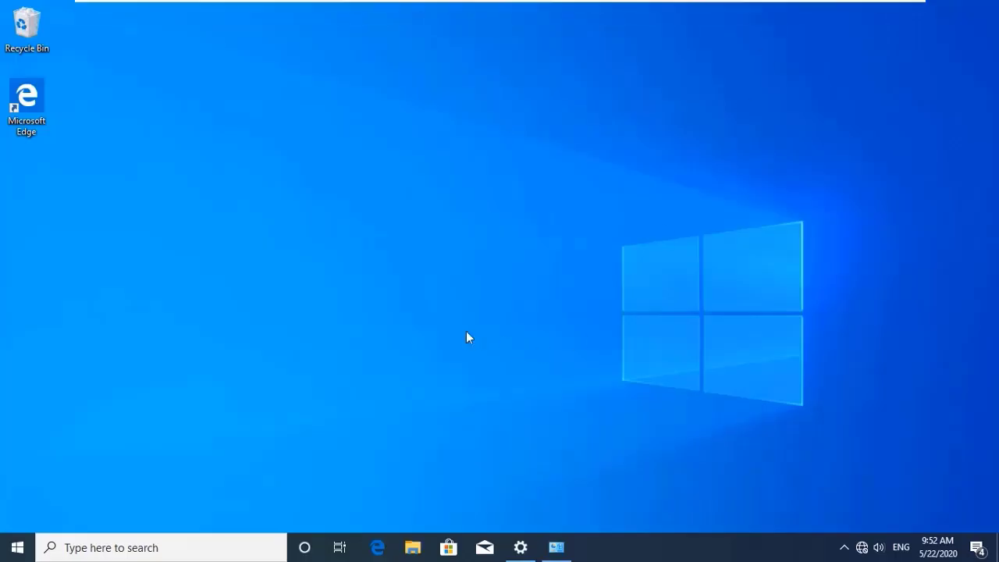
pyautogui.press('super+r')
pyautogui.press('Return')
pyautogui.write('ping 192.168.1.1 -t')
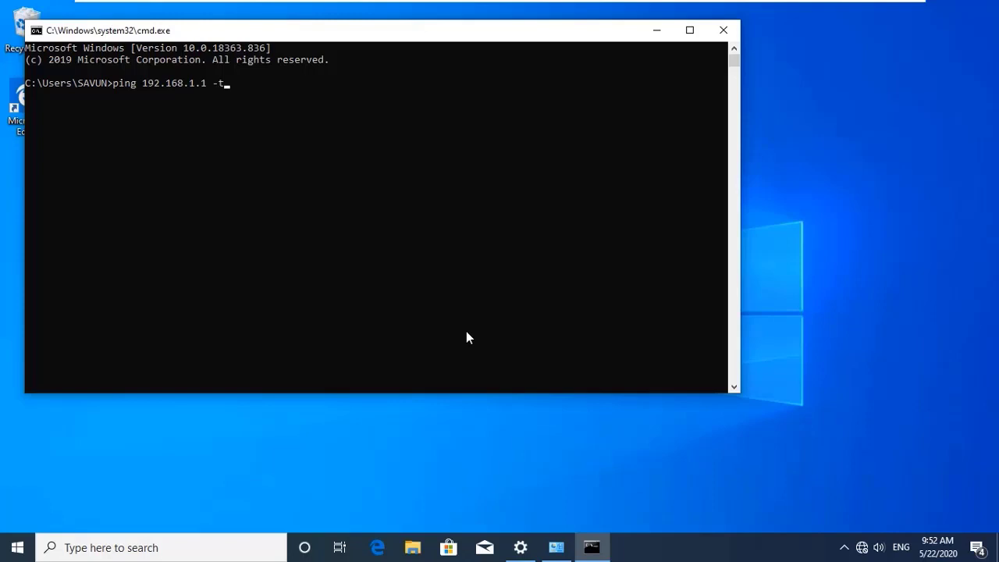
pyautogui.press('Return')
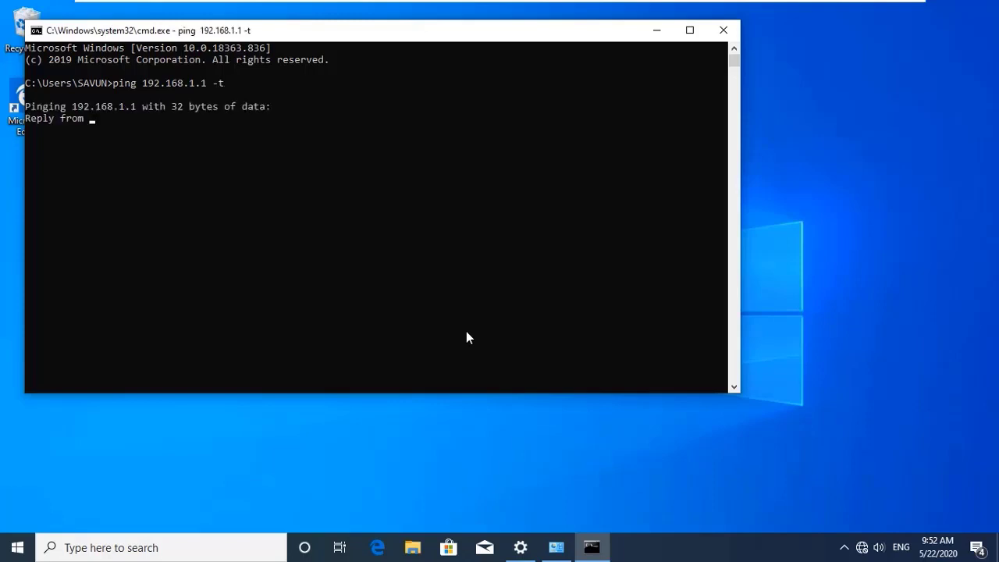
# Minimize the command prompt and go to the Workstation Home page
pyautogui.click(657, 30)
pyautogui.moveTo(481, 6)
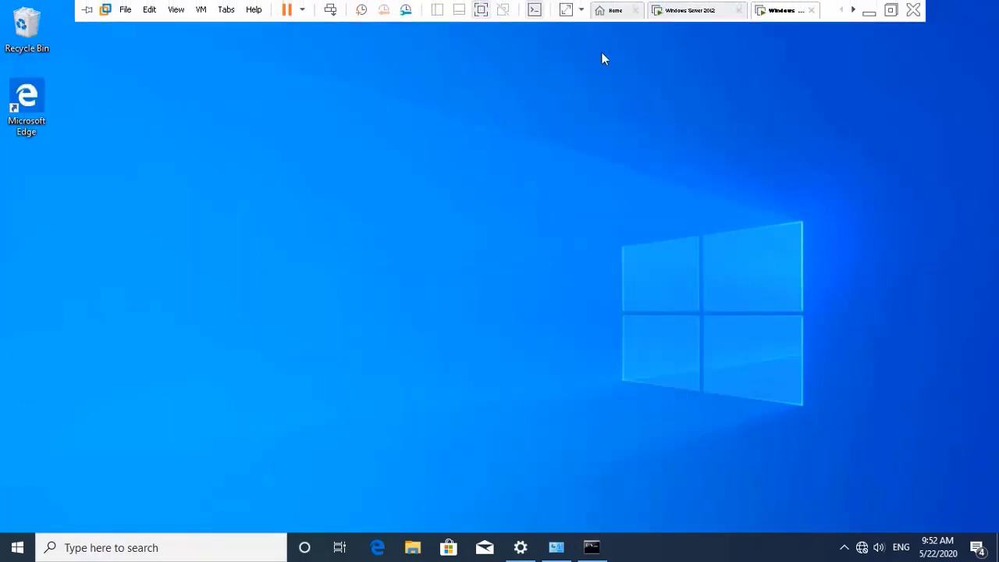
pyautogui.click(615, 11)
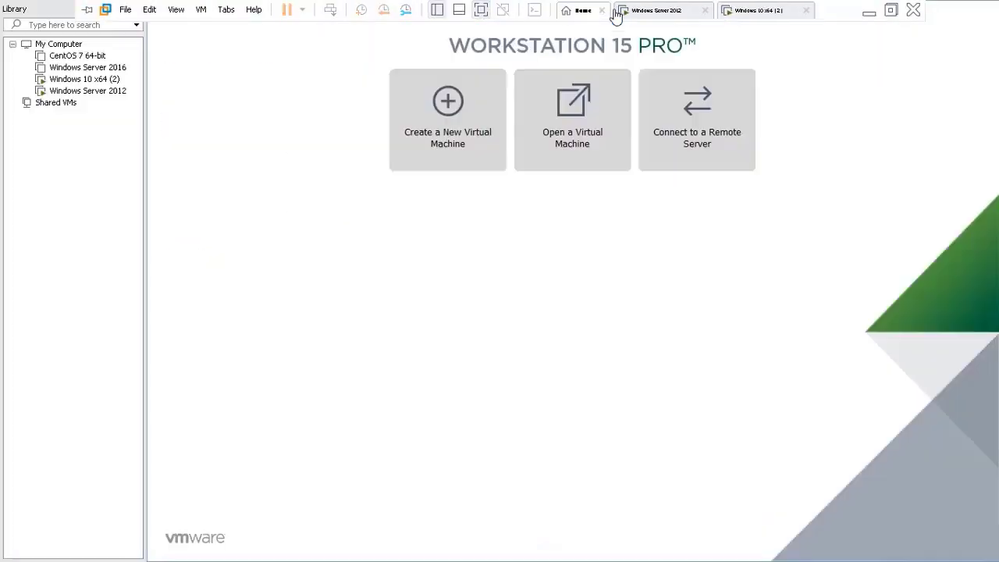
# Review the Windows 10 VM's network adapter, try Custom VMnet0, revert to NAT, cancel, and return Home
pyautogui.rightClick(95, 84)
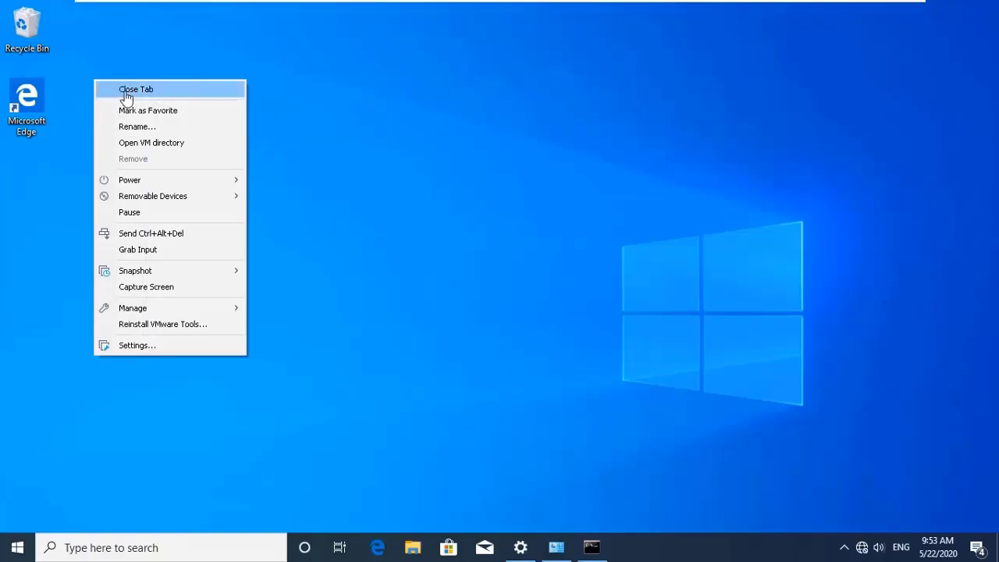
pyautogui.click(146, 352)
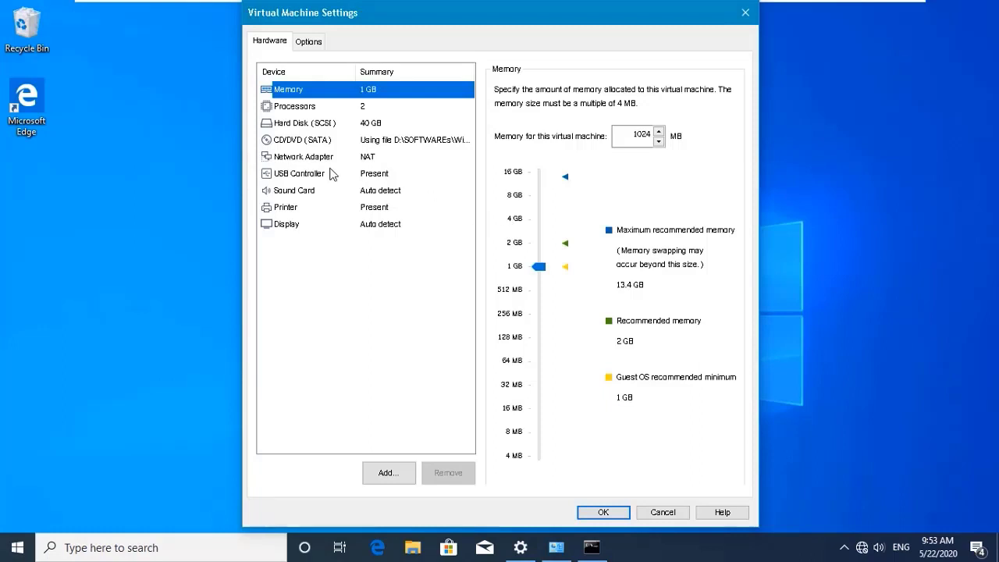
pyautogui.click(340, 158)
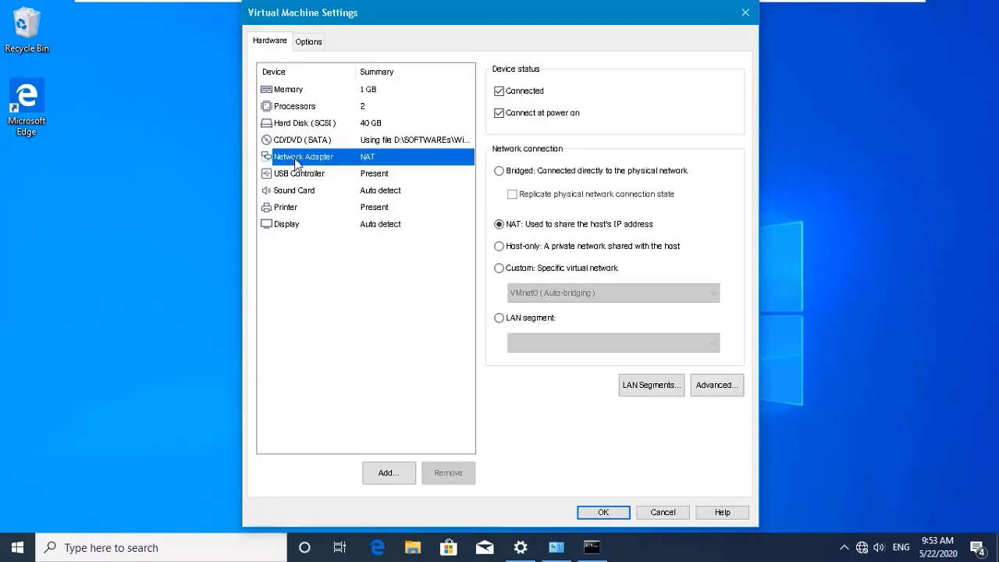
pyautogui.click(523, 269)
pyautogui.click(580, 293)
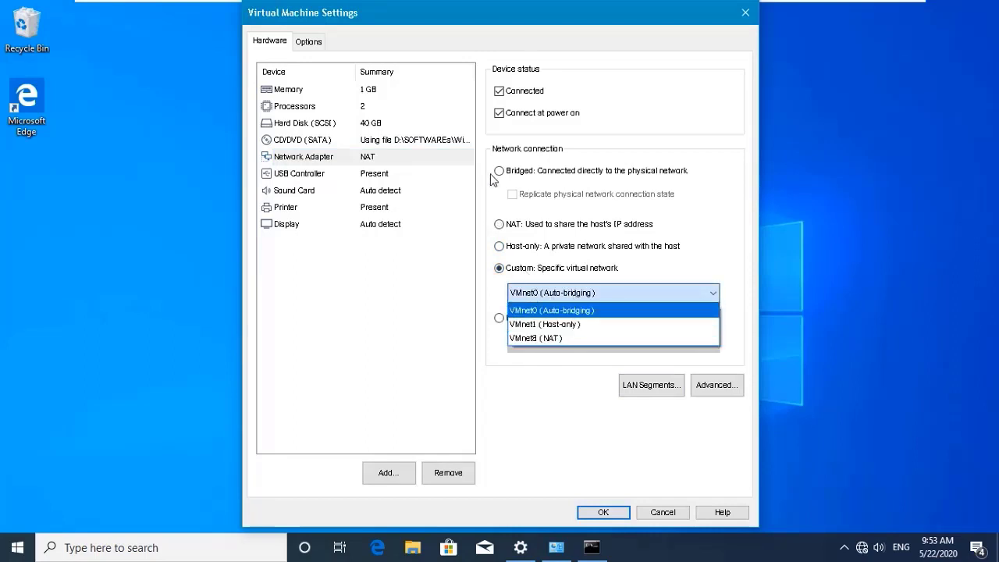
pyautogui.click(503, 226)
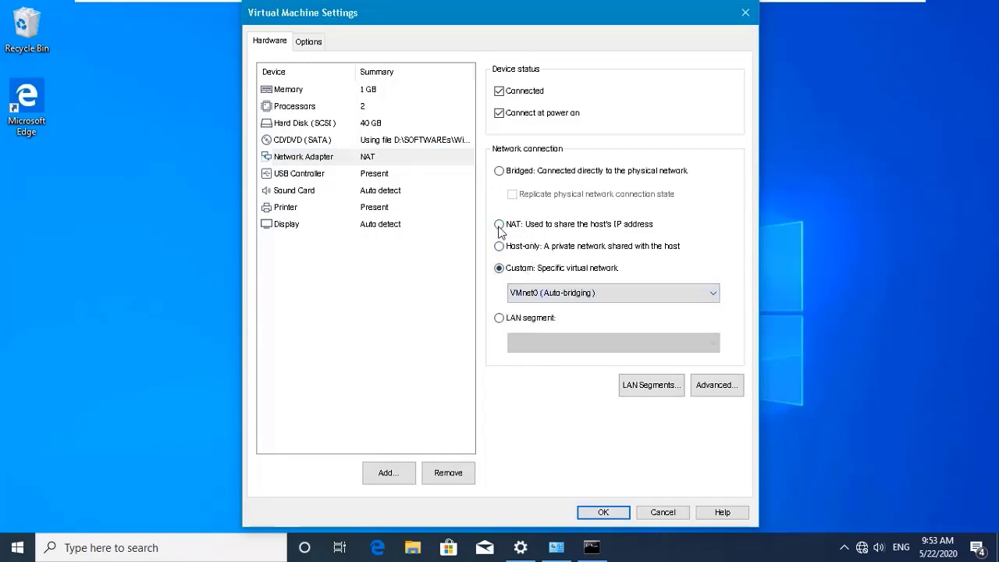
pyautogui.click(500, 226)
pyautogui.click(661, 513)
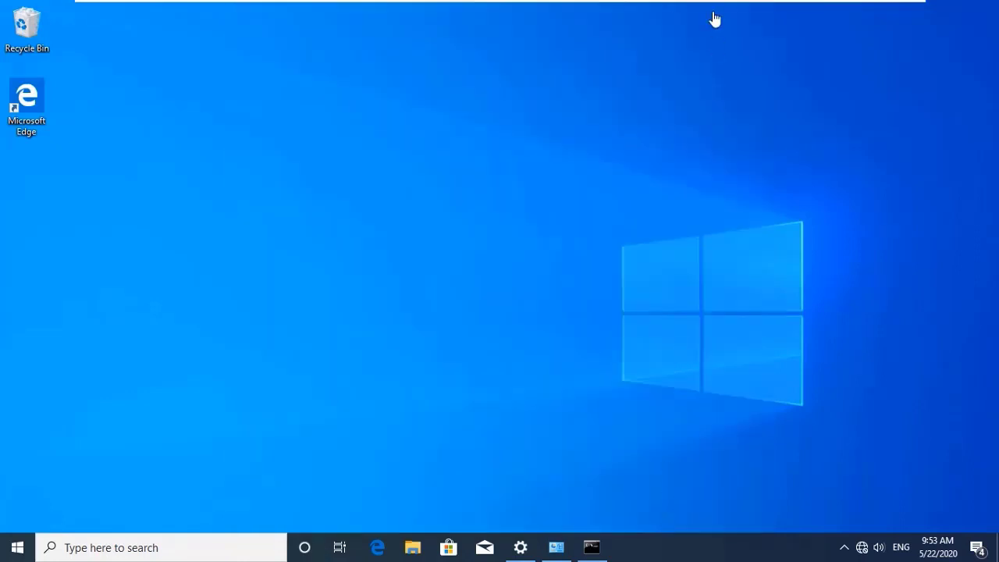
pyautogui.moveTo(640, 3)
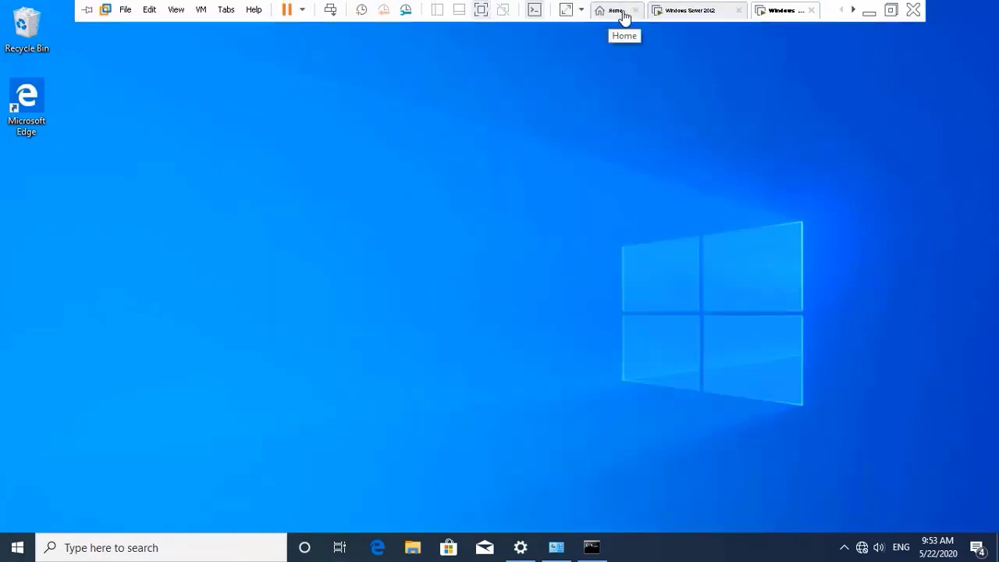
pyautogui.click(618, 11)
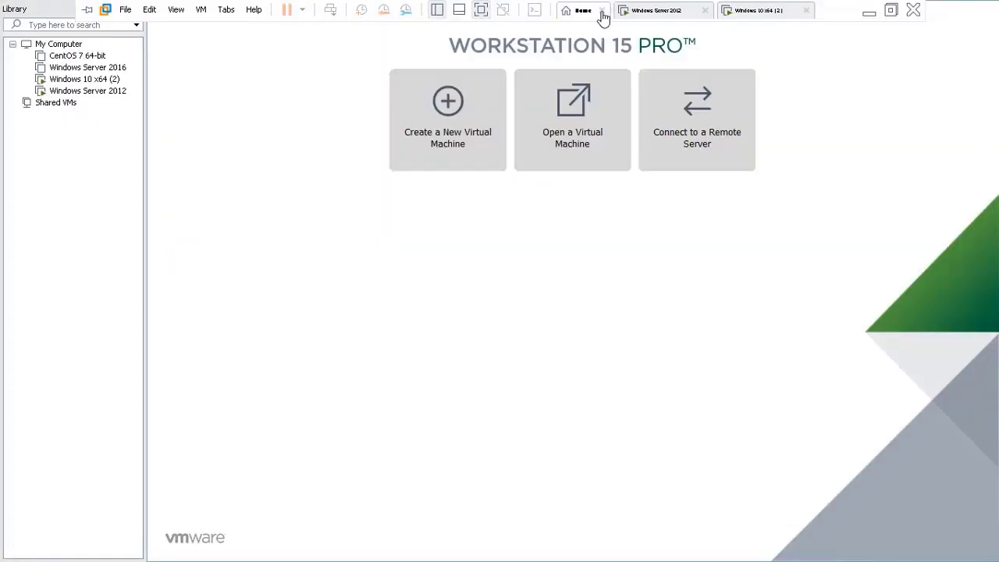
# Look over the Windows Server 2012 VM's network adapter and Custom VMnet list, then cancel unchanged
pyautogui.rightClick(109, 94)
pyautogui.click(173, 360)
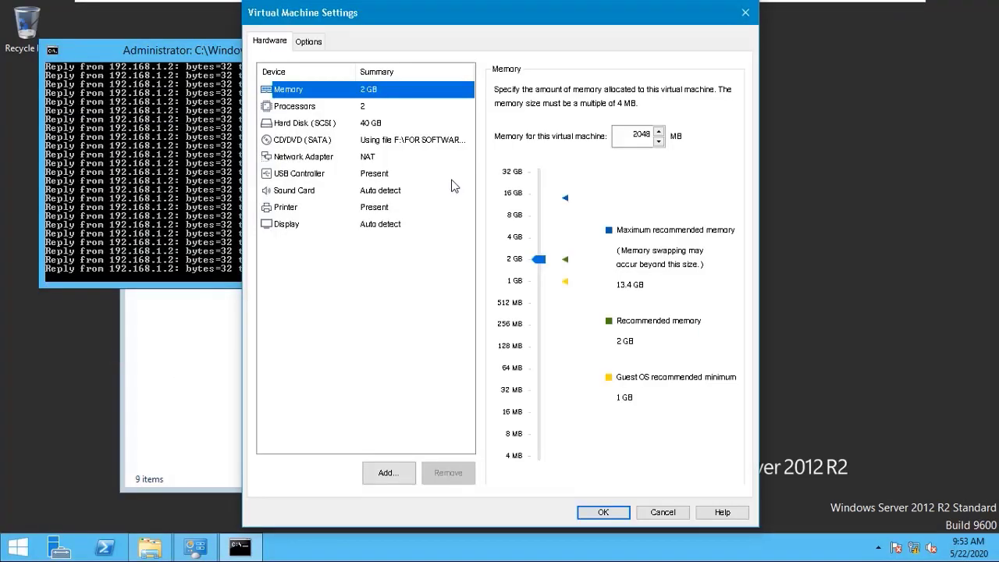
pyautogui.click(370, 159)
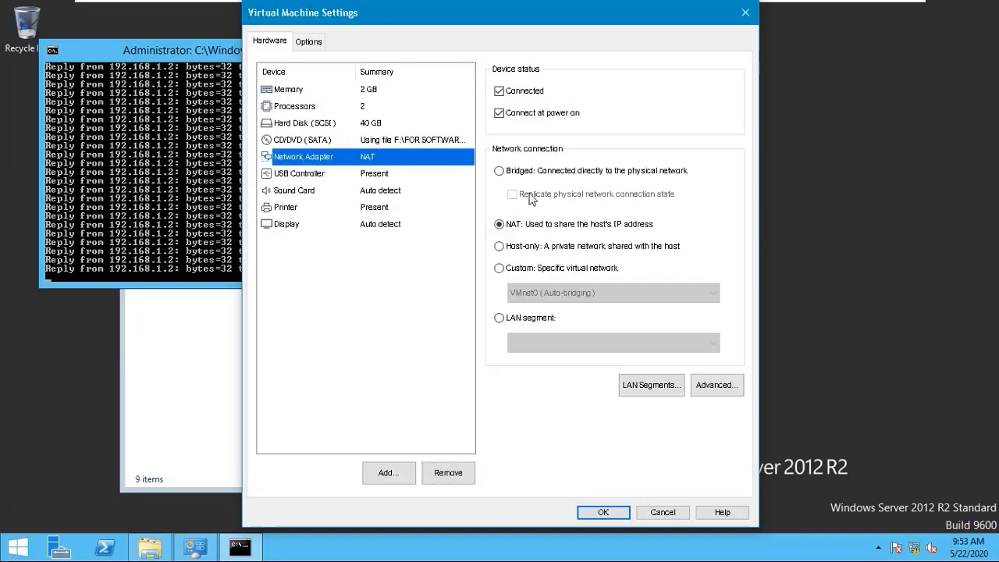
pyautogui.click(500, 268)
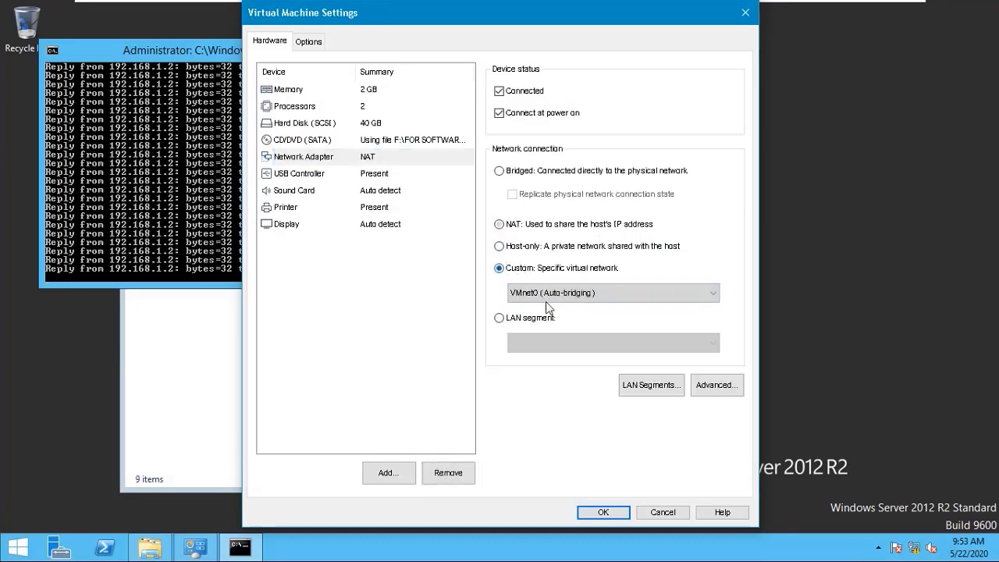
pyautogui.click(545, 297)
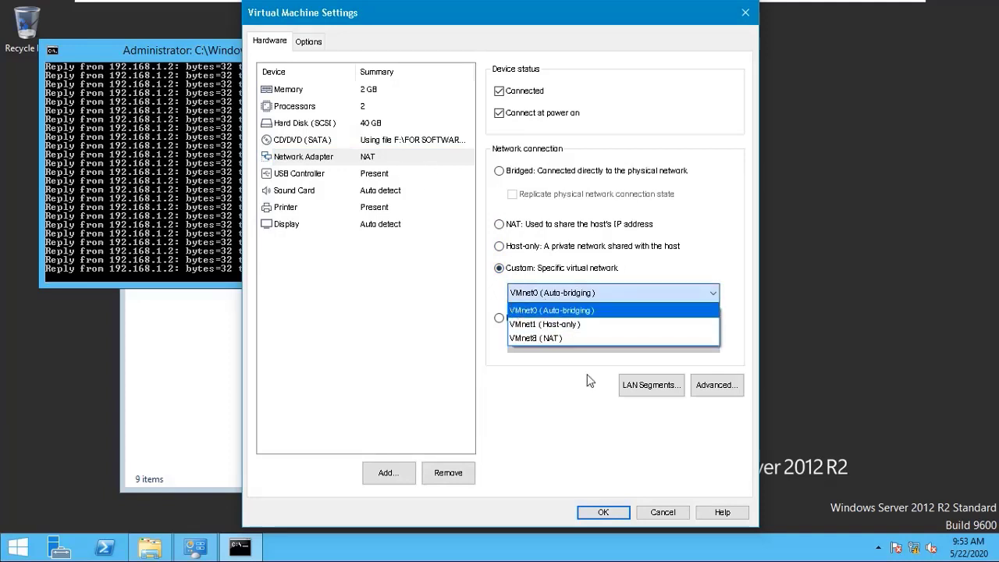
pyautogui.click(663, 512)
pyautogui.click(663, 512)
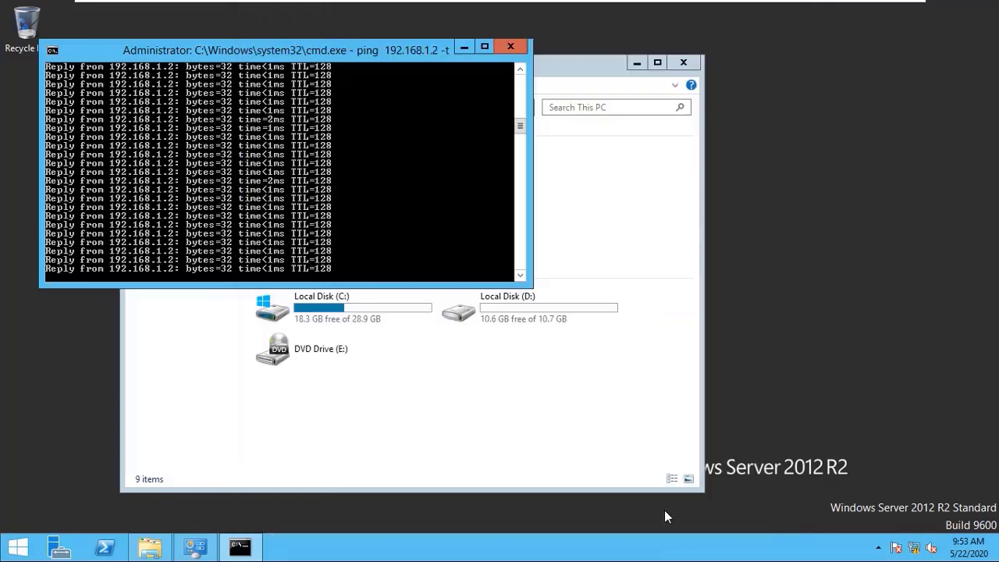
# Minimize the ping window and VMware to show the Windows 10 domain-join article in Chrome
pyautogui.click(465, 47)
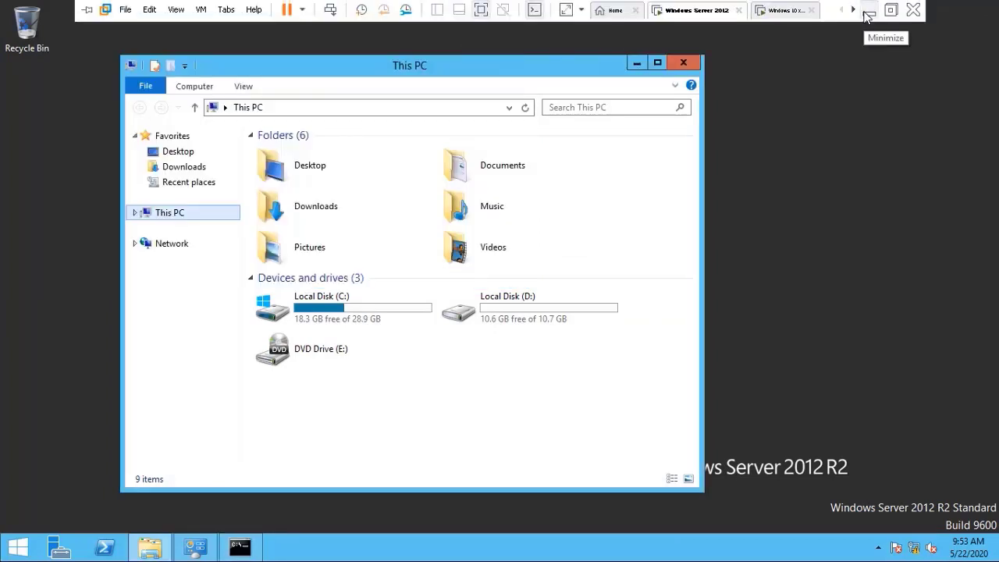
pyautogui.click(868, 10)
pyautogui.click(442, 9)
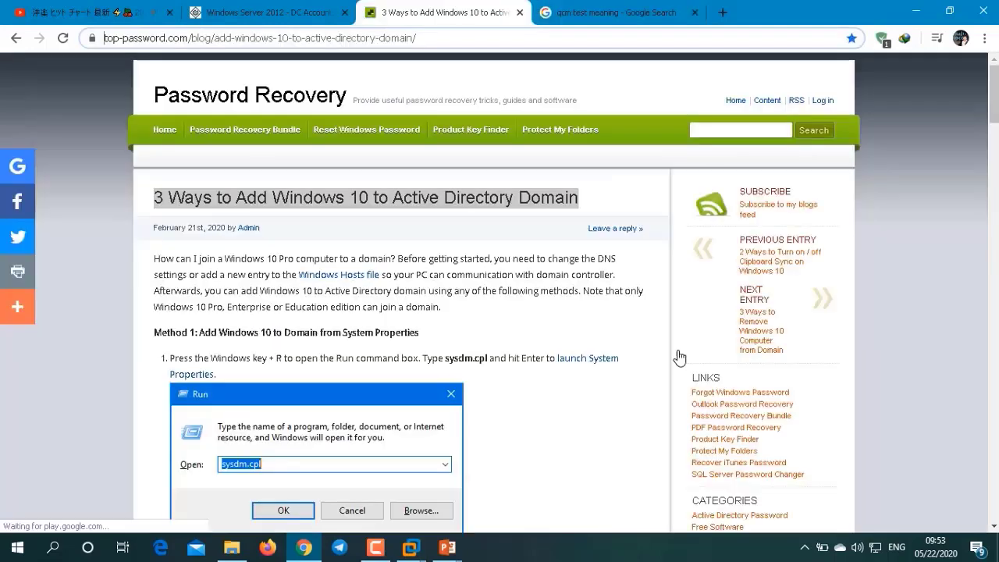
# Highlight the article title and Method 1 heading, then scroll through the Method 1 section
pyautogui.click(159, 199)
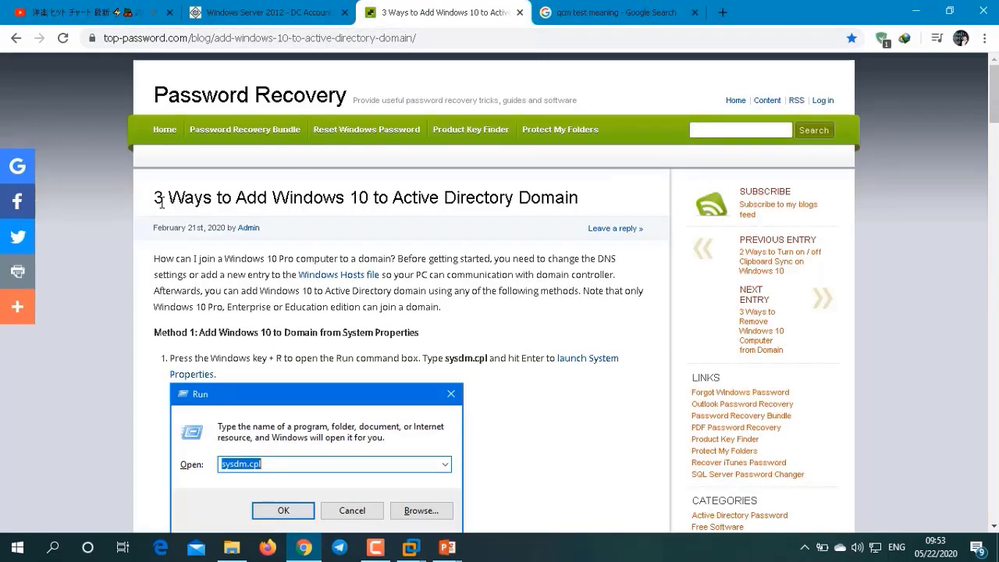
pyautogui.moveTo(156, 199); pyautogui.dragTo(589, 201)
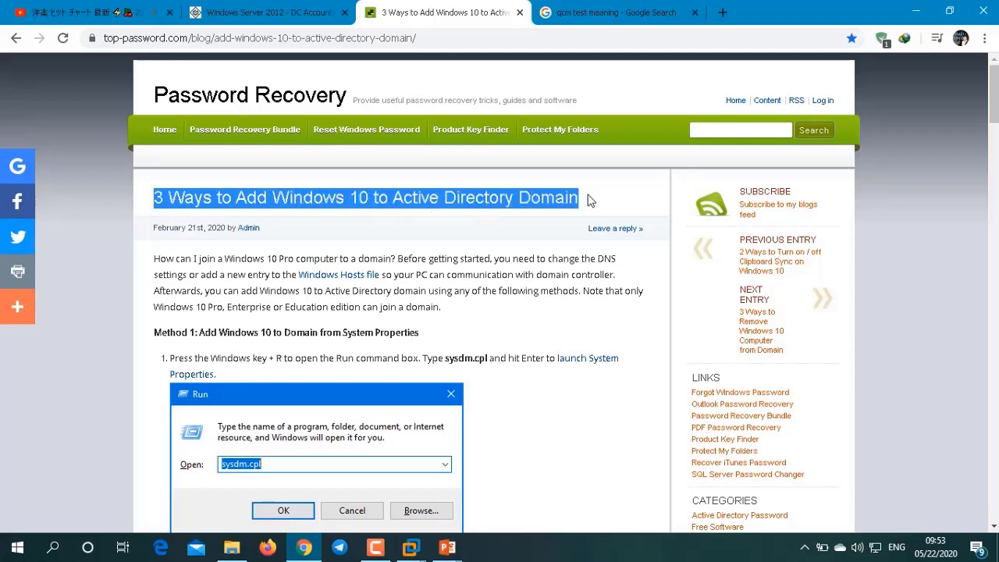
pyautogui.scroll(-3, 616, 310)
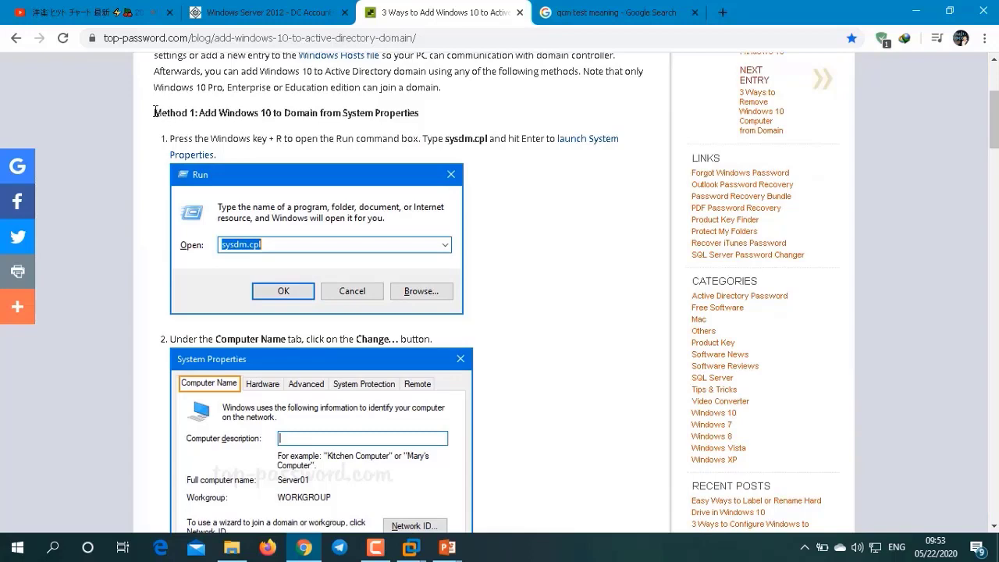
pyautogui.moveTo(154, 112); pyautogui.dragTo(423, 111)
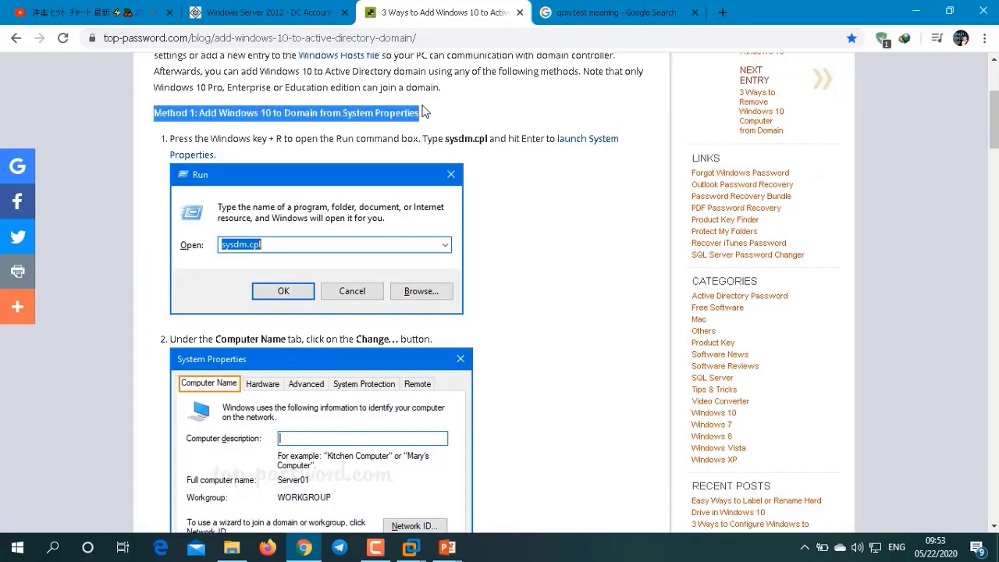
pyautogui.scroll(-1, 338, 261)
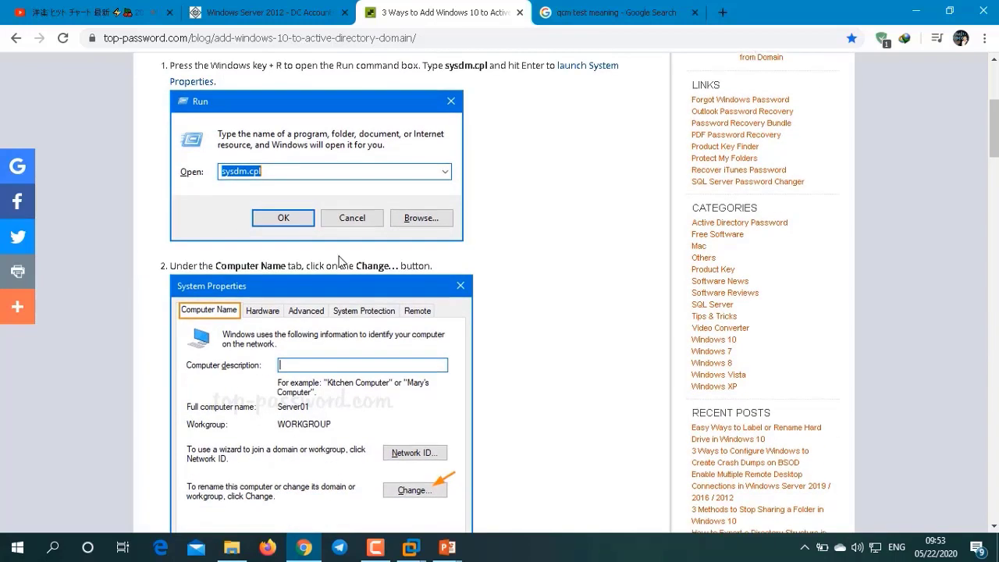
pyautogui.scroll(-1, 339, 261)
pyautogui.scroll(-1, 251, 251)
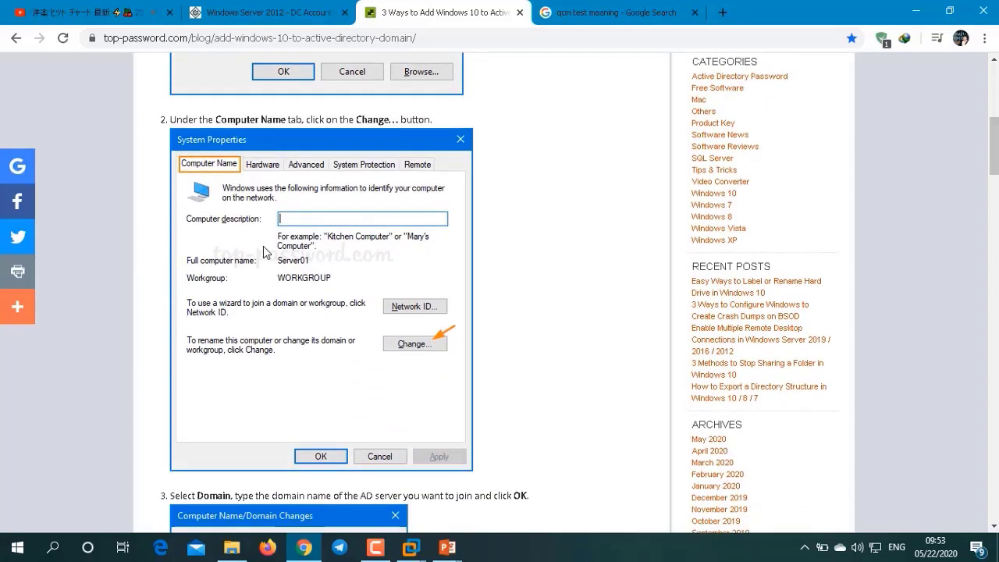
pyautogui.scroll(-5, 281, 233)
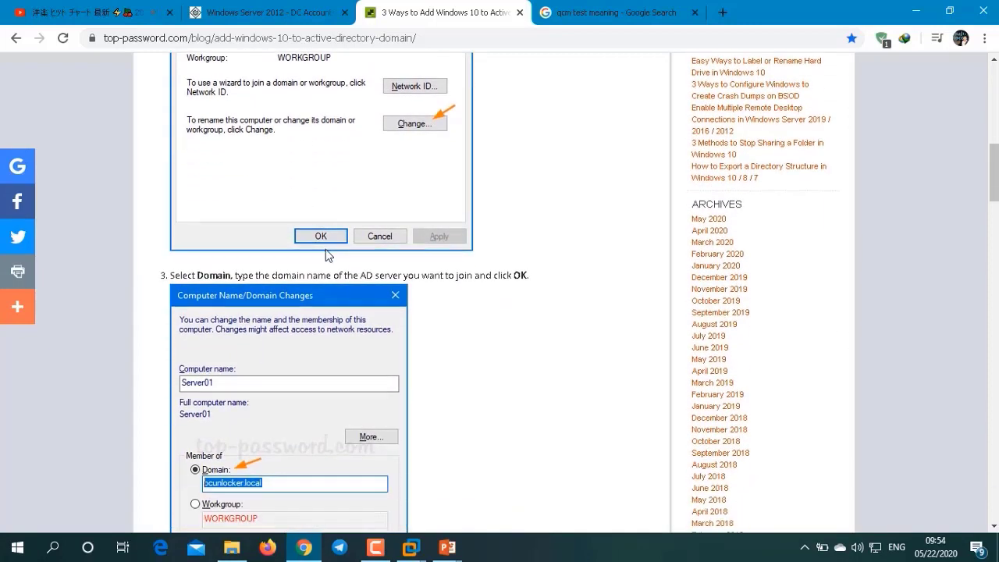
pyautogui.scroll(-2, 326, 251)
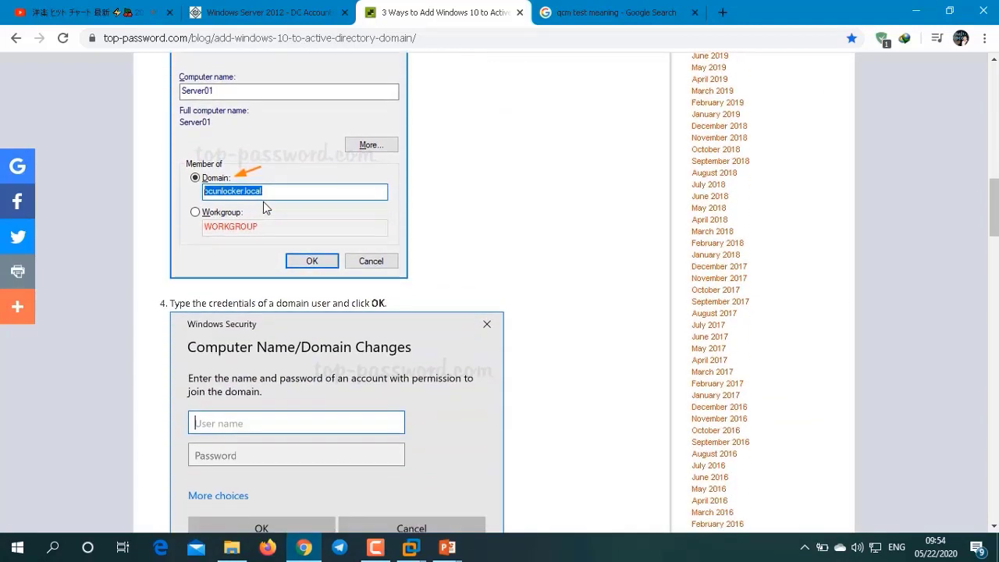
pyautogui.scroll(2, 264, 207)
pyautogui.scroll(-3, 290, 350)
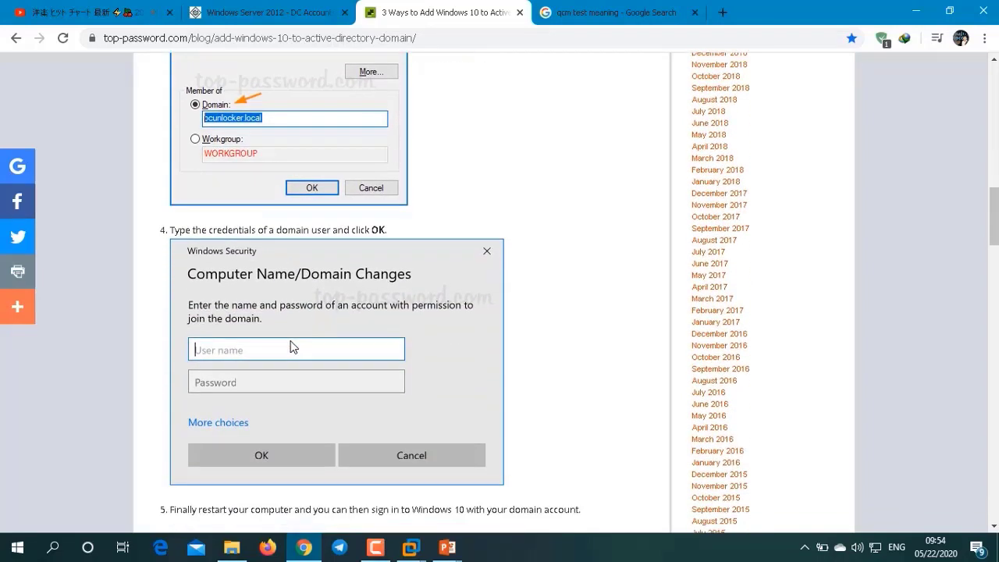
pyautogui.scroll(-1, 290, 348)
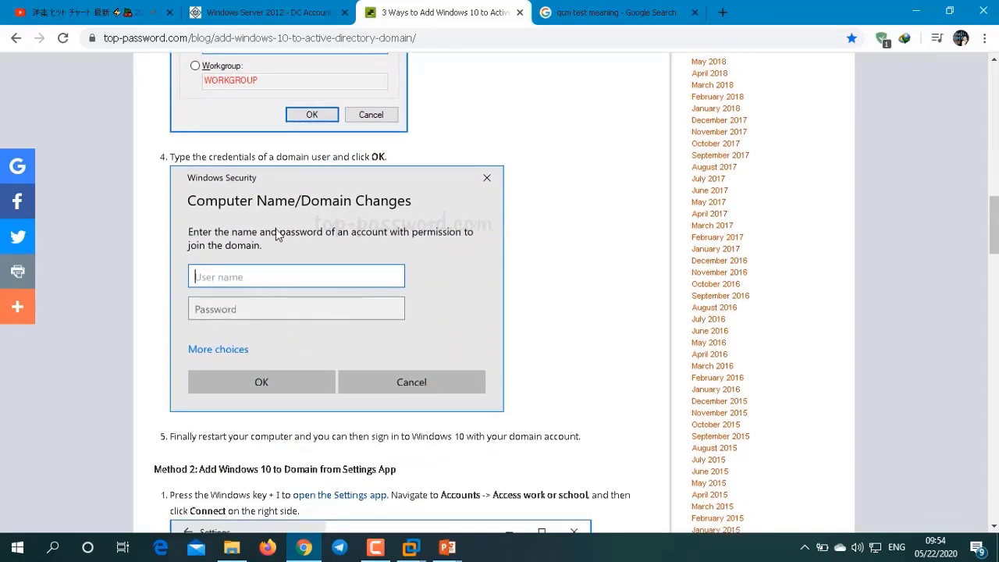
pyautogui.scroll(-4, 347, 315)
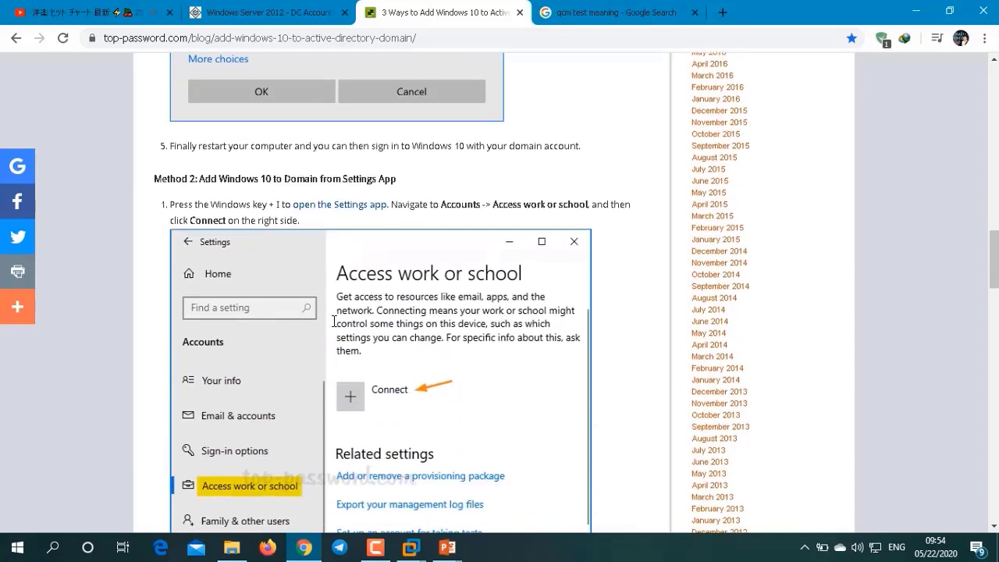
# Highlight the Method 2 heading and scroll through its steps
pyautogui.moveTo(154, 177); pyautogui.dragTo(406, 189)
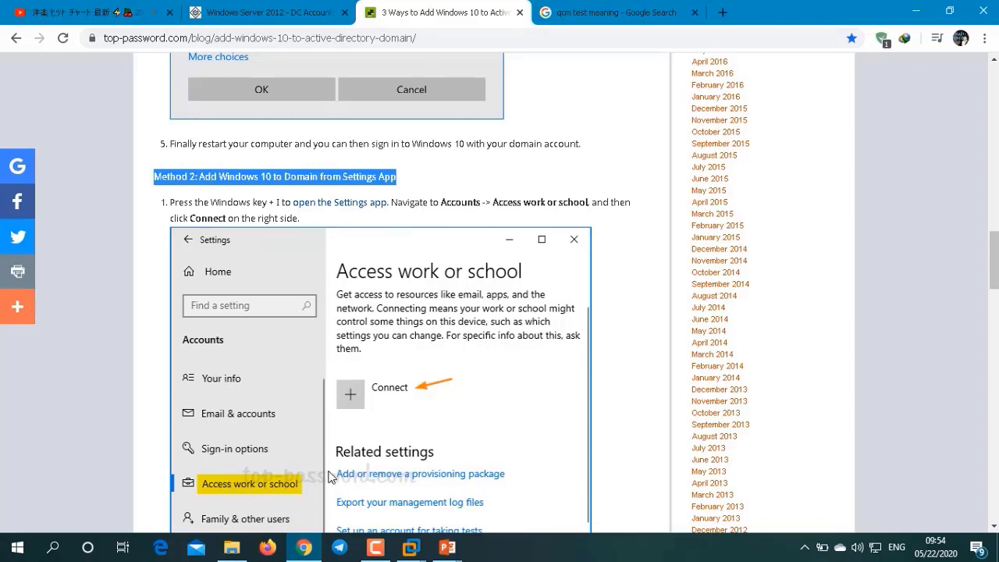
pyautogui.scroll(-2, 332, 476)
pyautogui.scroll(-4, 399, 378)
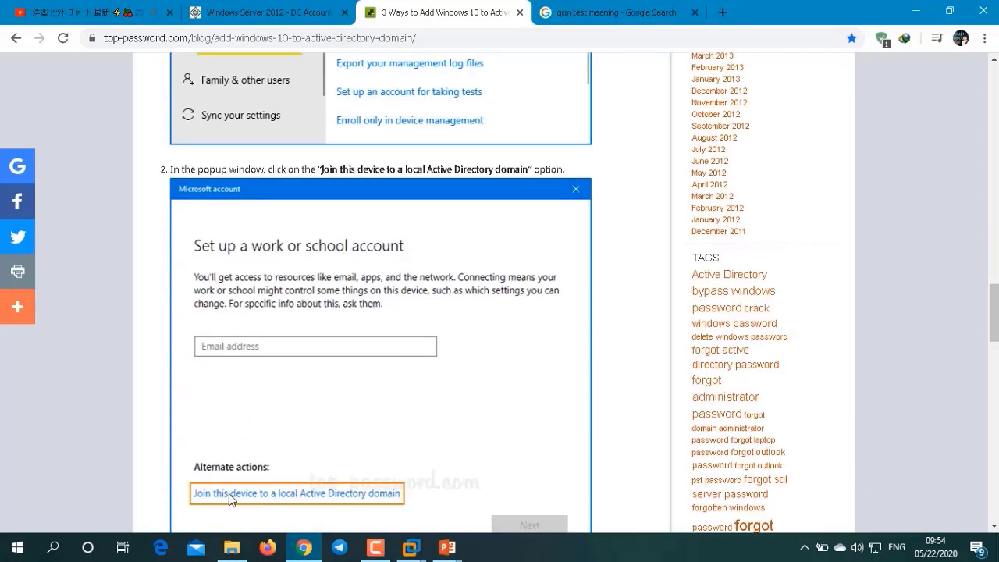
pyautogui.scroll(-6, 418, 496)
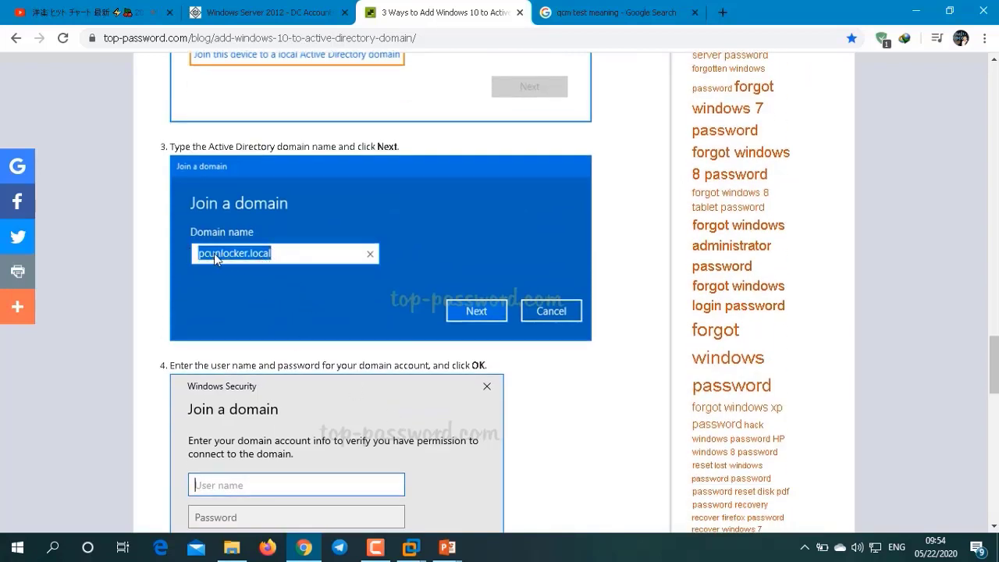
pyautogui.scroll(-2, 290, 315)
pyautogui.scroll(-3, 306, 347)
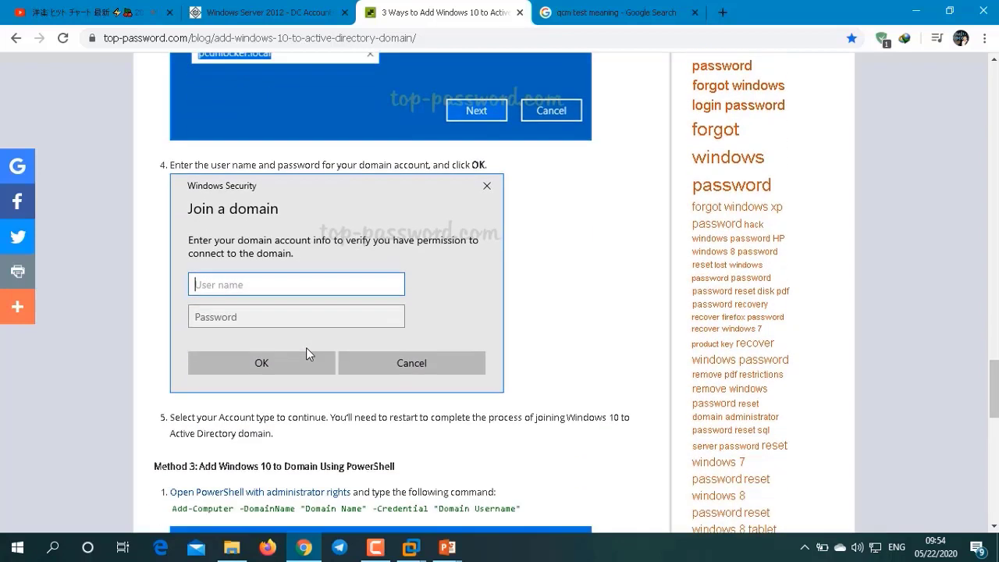
pyautogui.scroll(-2, 269, 360)
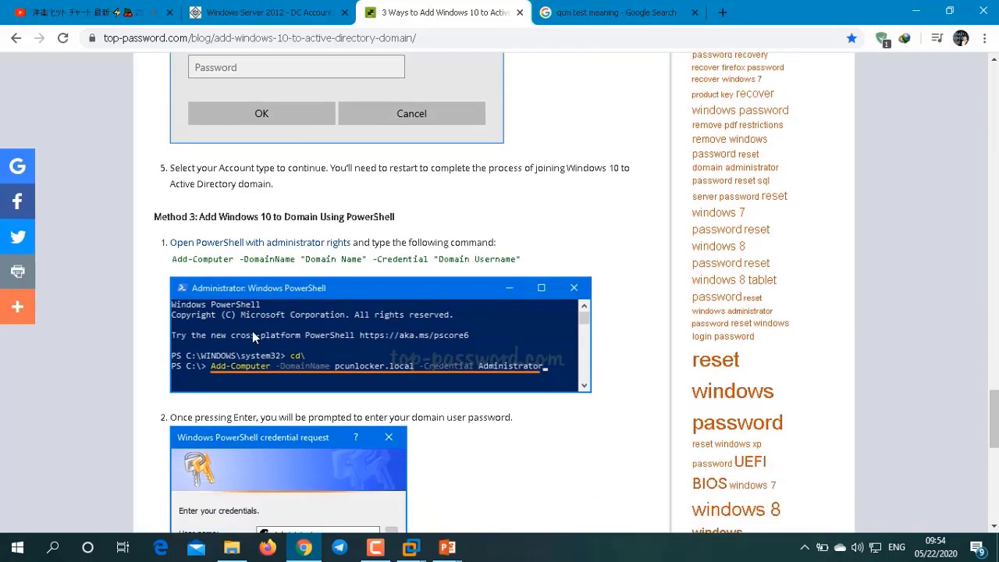
# Mark the Method 3 PowerShell heading, then scroll back up the article
pyautogui.moveTo(157, 154); pyautogui.dragTo(380, 177)
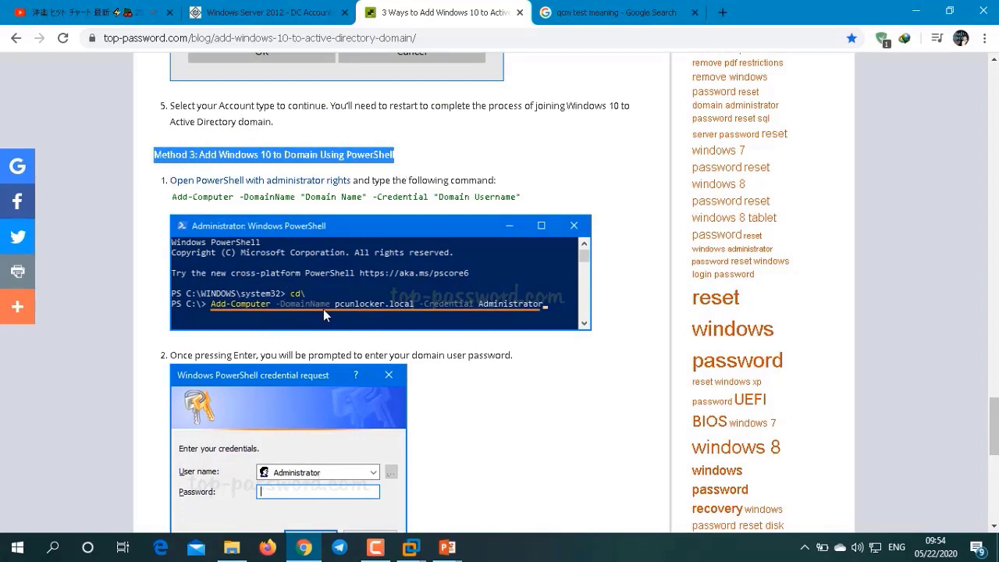
pyautogui.scroll(-7, 394, 308)
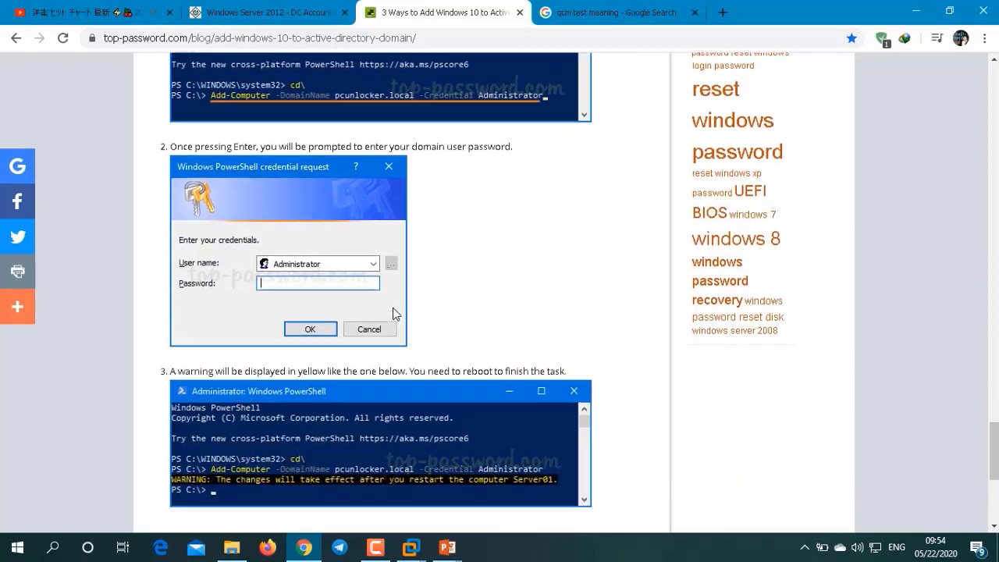
pyautogui.scroll(8, 315, 359)
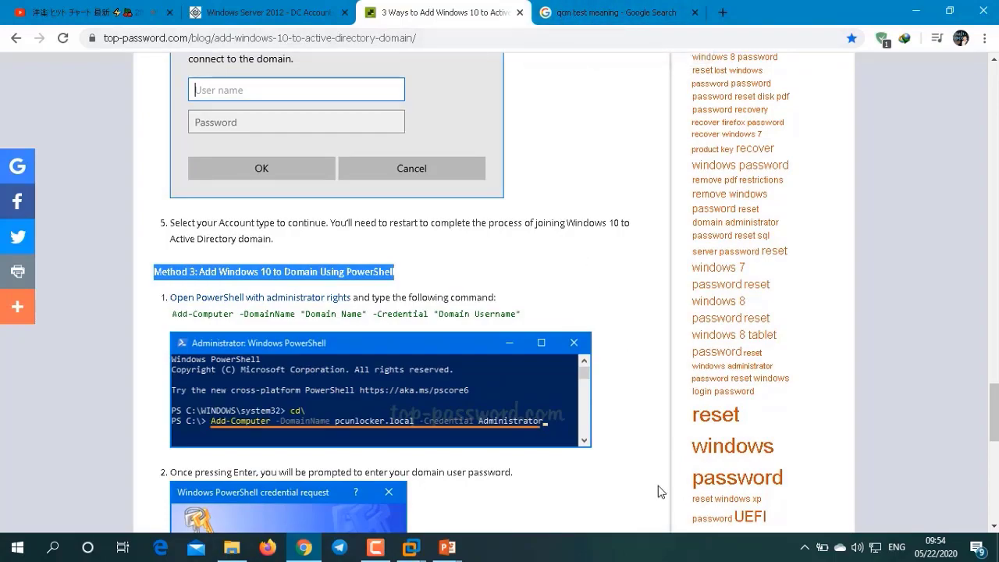
pyautogui.scroll(15, 507, 349)
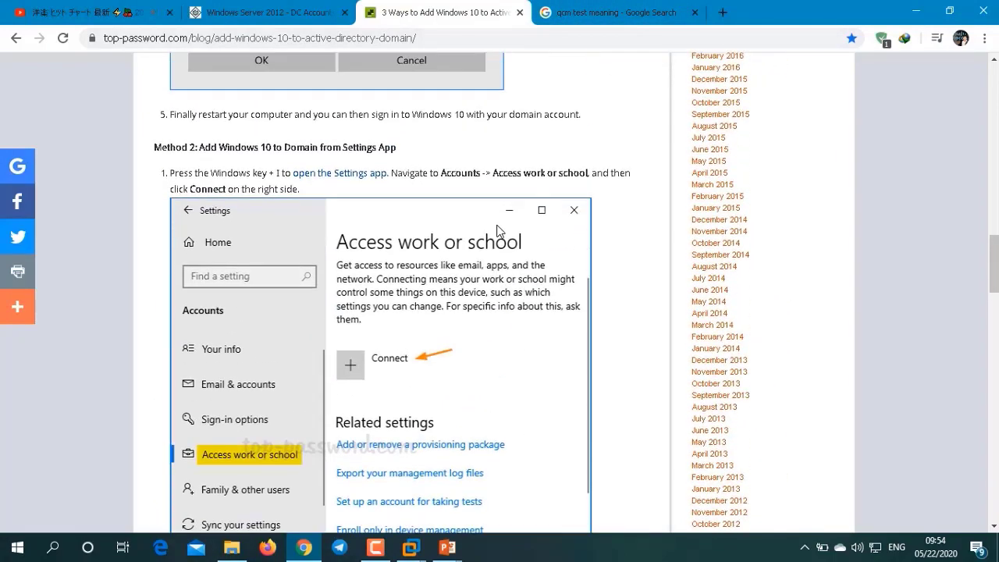
pyautogui.scroll(10, 500, 230)
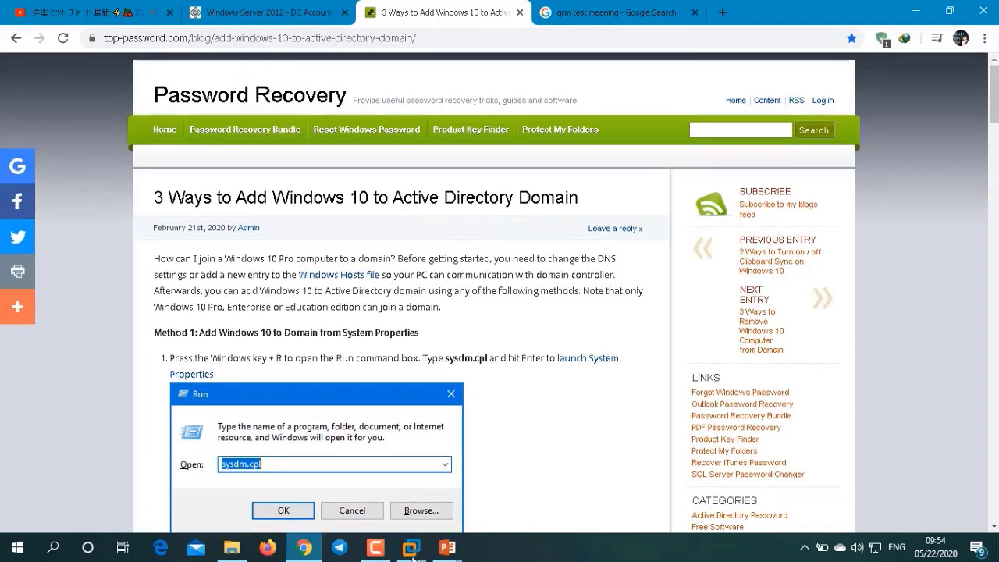
# Switch to the Windows 10 client VM and open System Properties with sysdm.cpl
pyautogui.moveTo(410, 546)
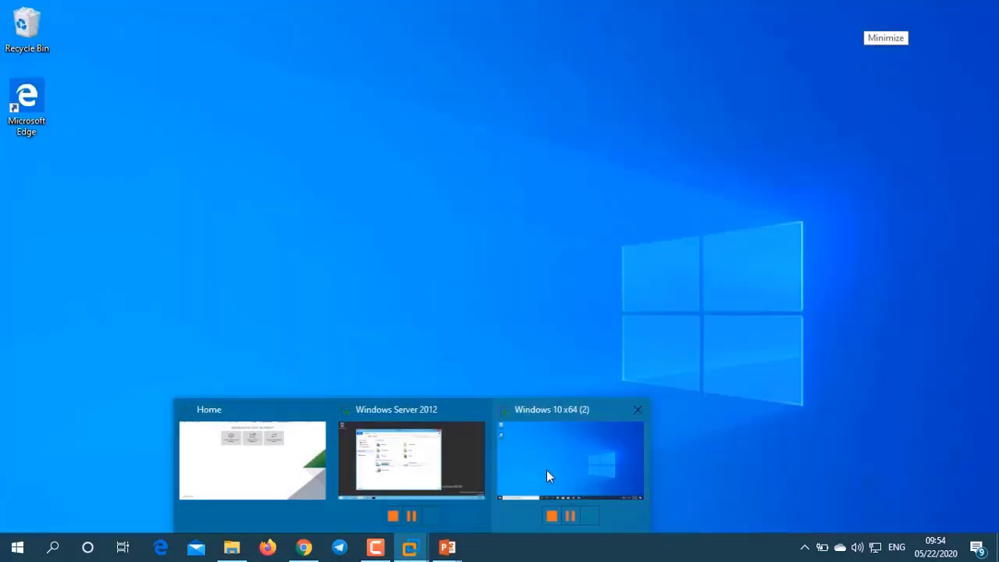
pyautogui.click(546, 475)
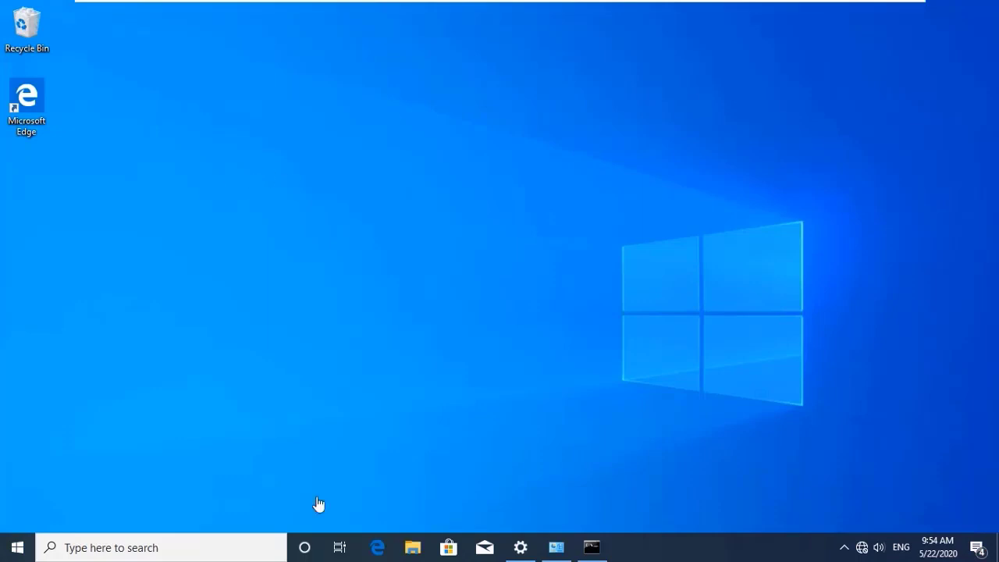
pyautogui.click(160, 547)
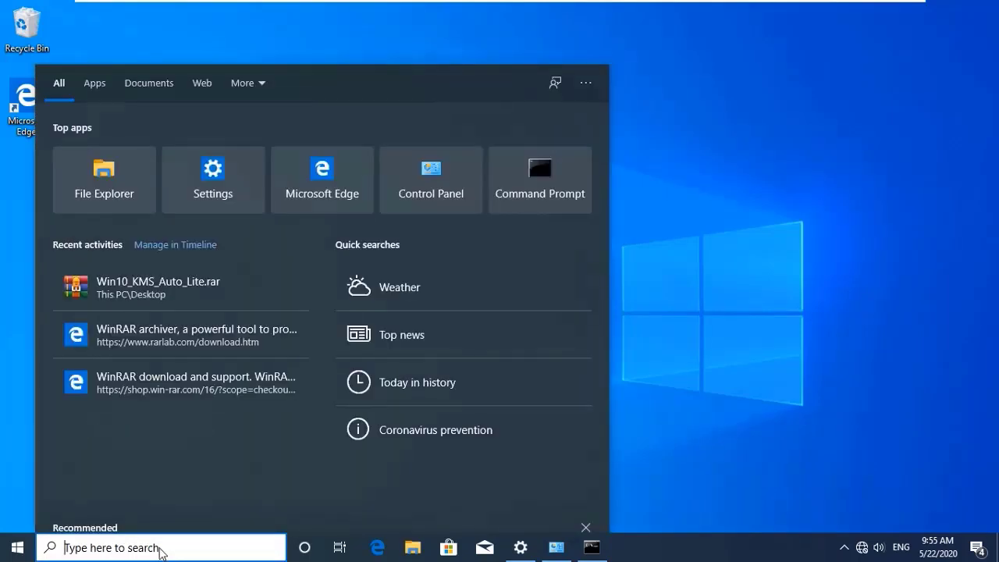
pyautogui.write('s')
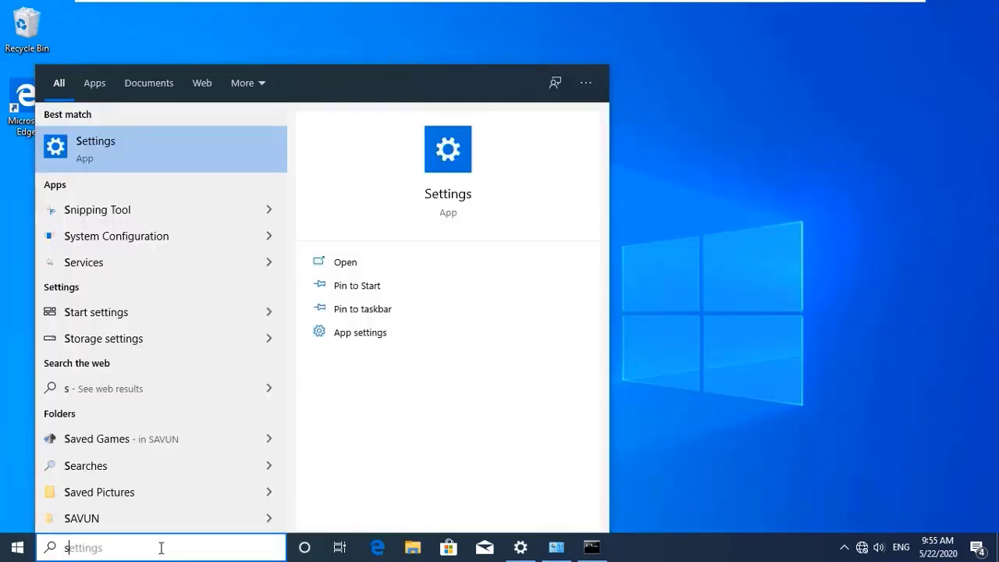
pyautogui.write('ys')
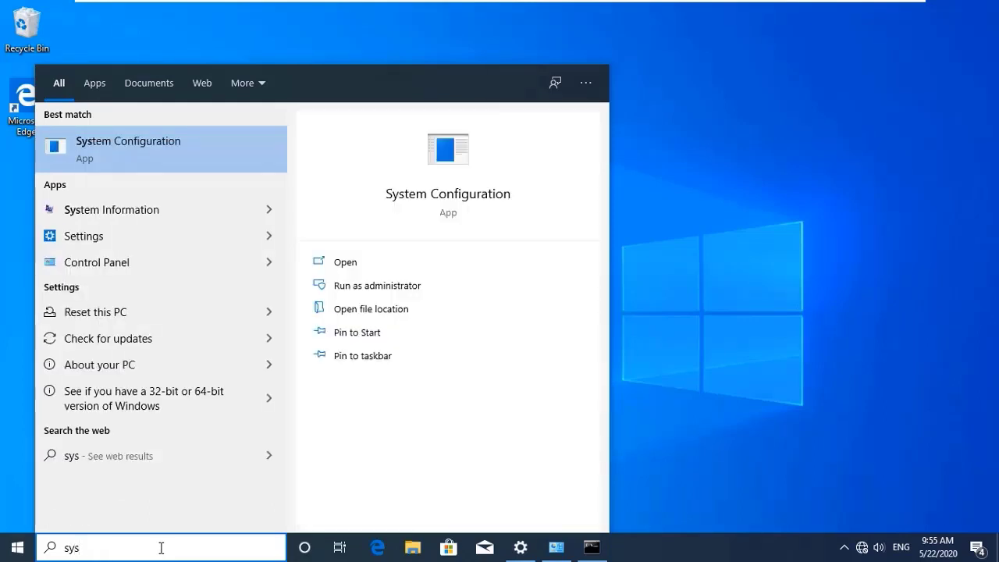
pyautogui.write('dm.')
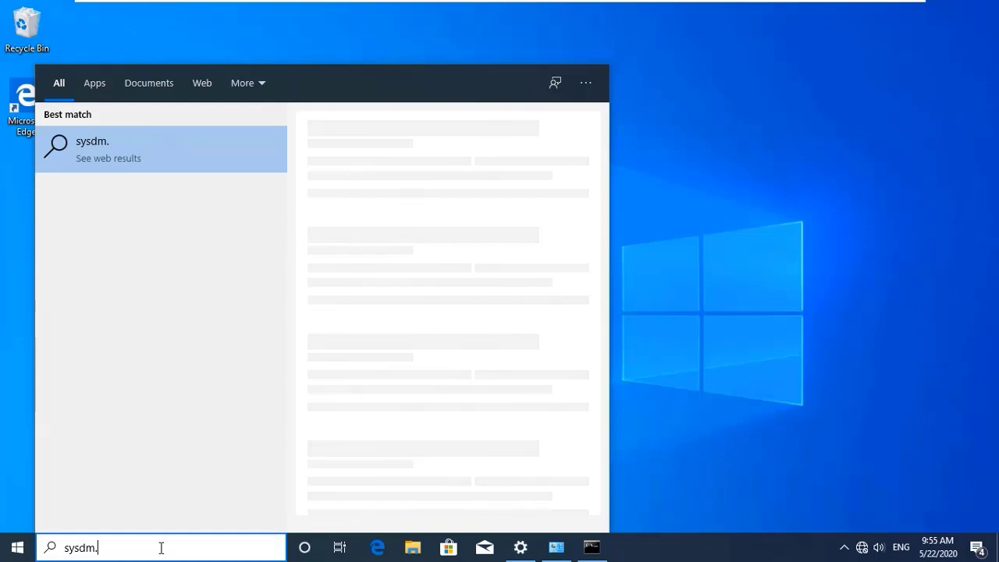
pyautogui.write('cpl')
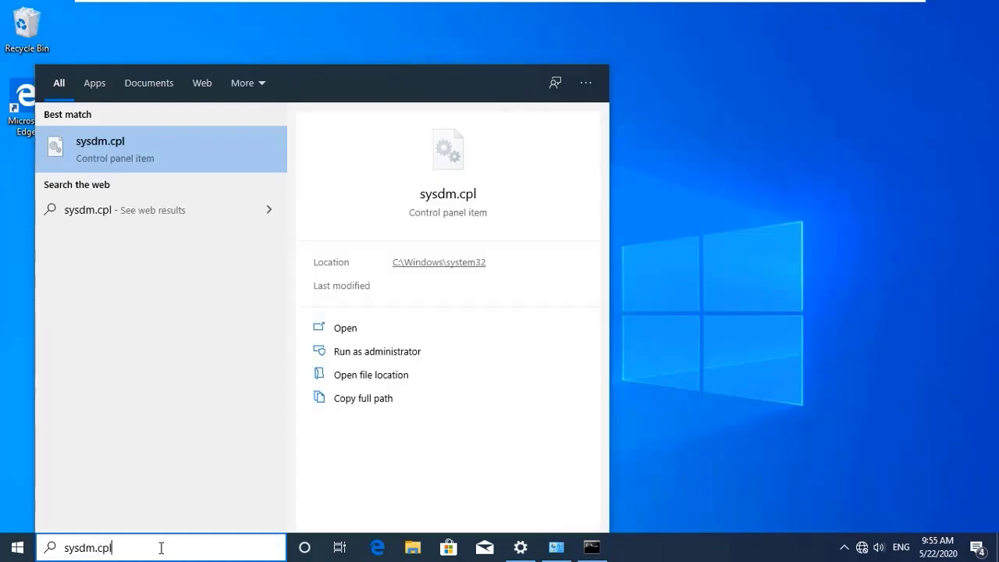
pyautogui.press('Return')
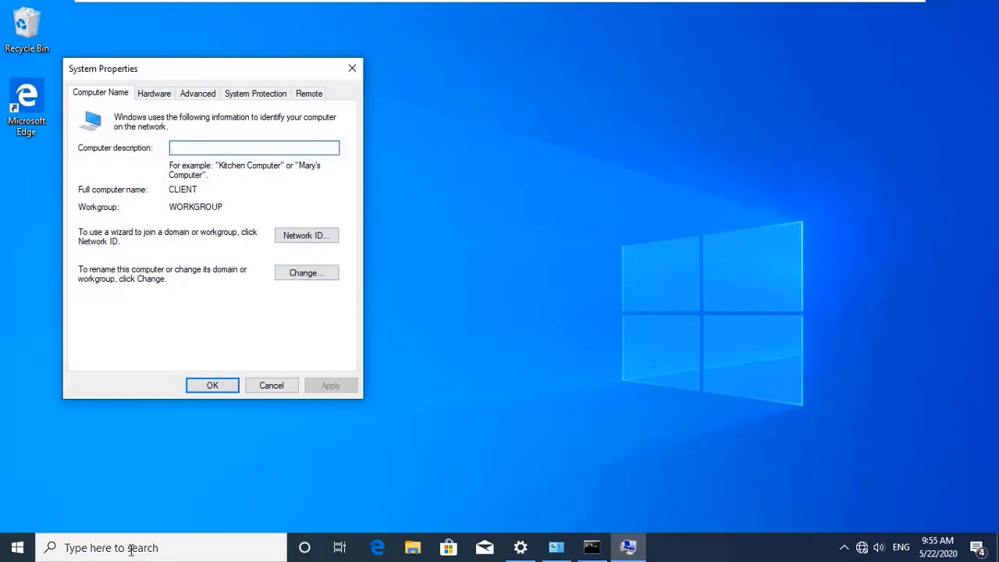
# Start a domain change by typing 'ad' in the Domain field, then cancel both dialogs
pyautogui.click(319, 283)
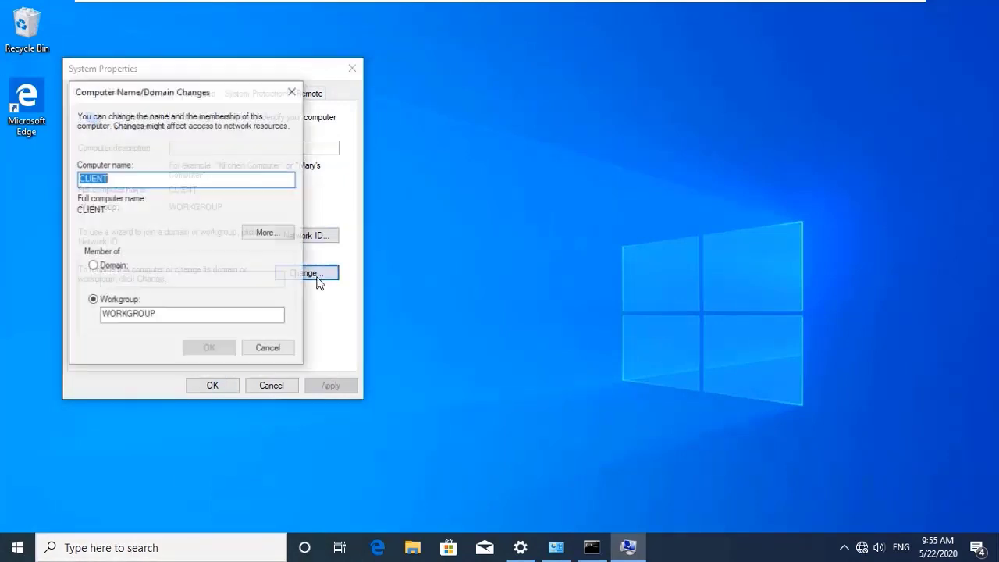
pyautogui.click(98, 266)
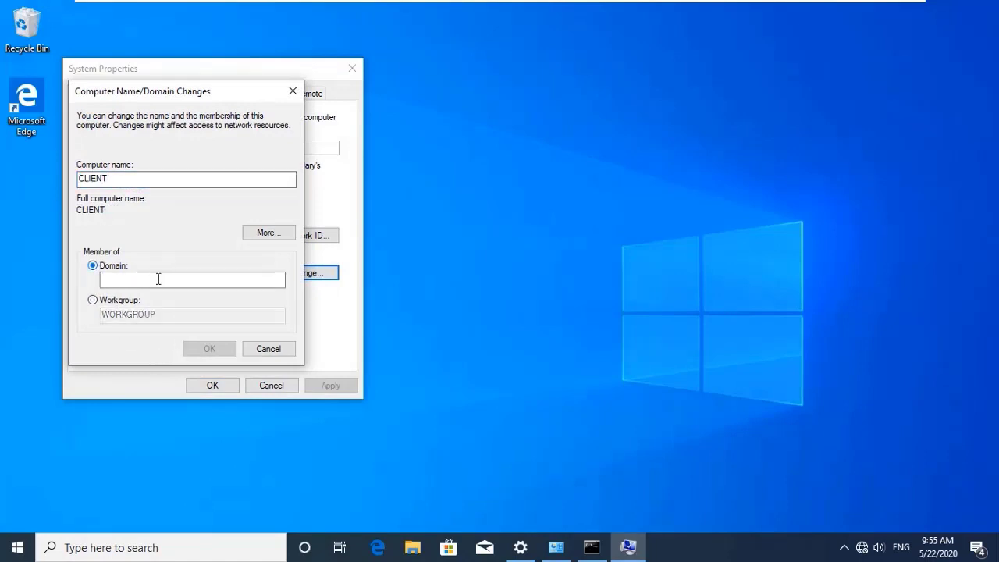
pyautogui.click(110, 279)
pyautogui.write('ad')
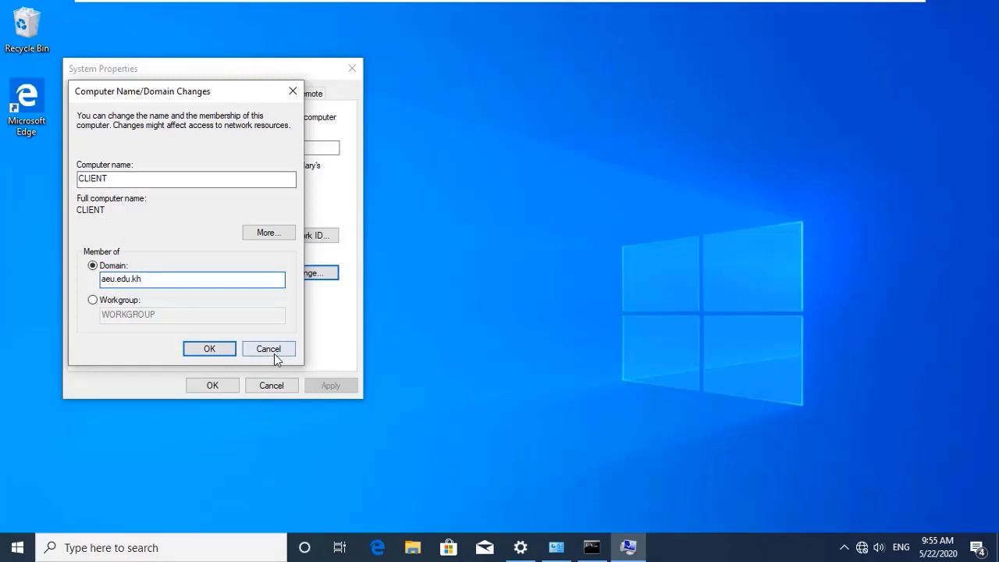
pyautogui.click(274, 354)
pyautogui.click(272, 385)
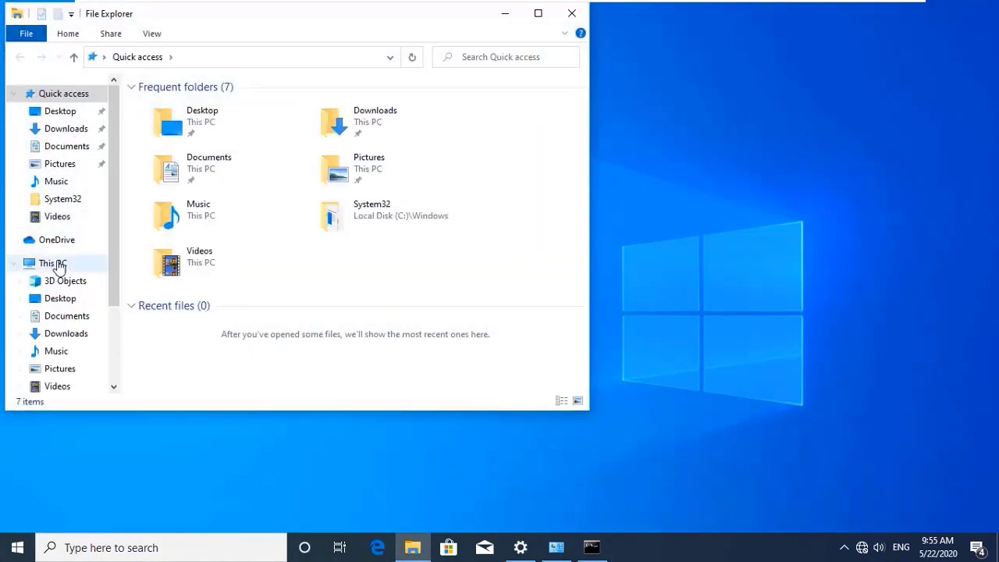
# From This PC's properties, open the computer name changes, select Domain and enter aeu.edu.kh
pyautogui.rightClick(58, 267)
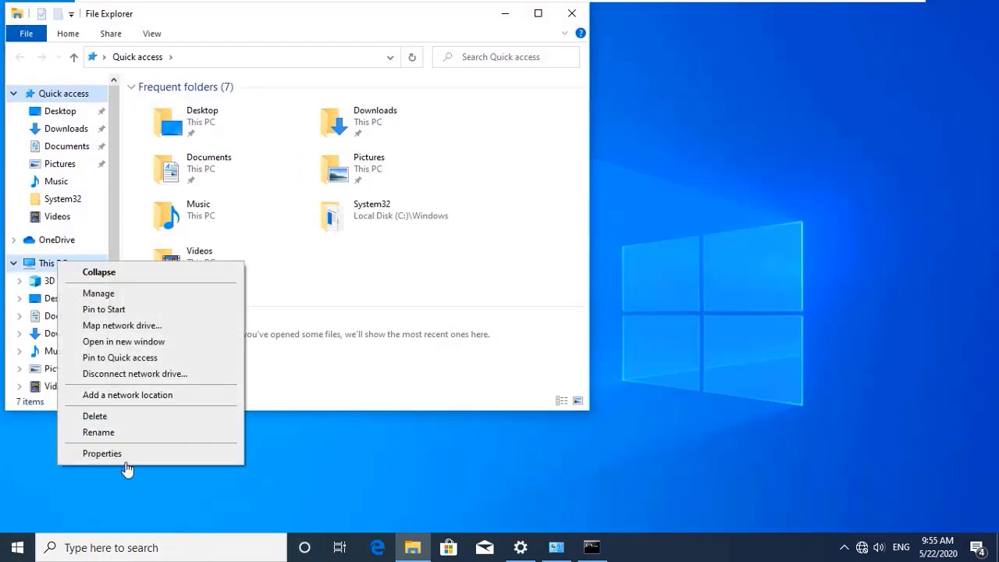
pyautogui.click(102, 453)
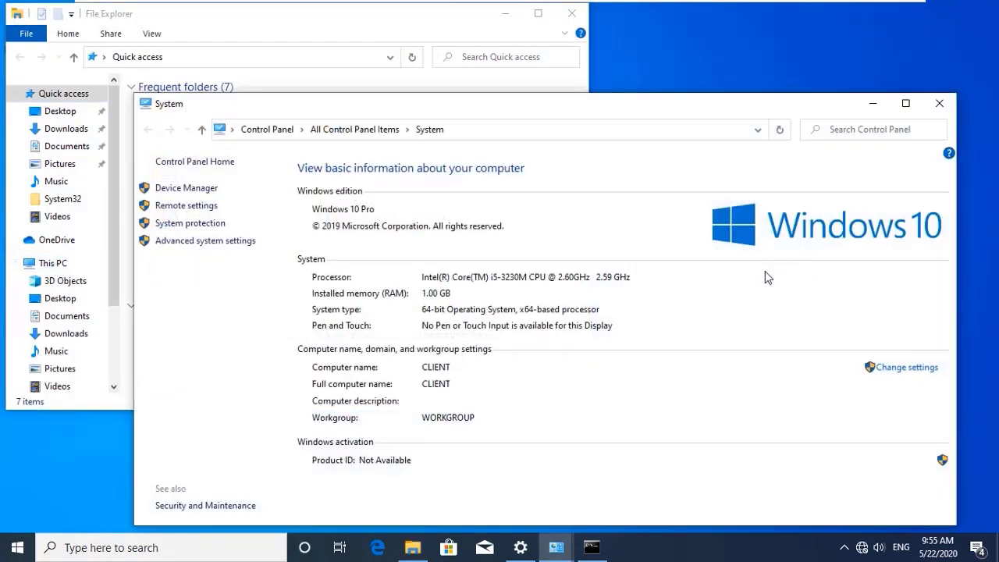
pyautogui.click(905, 103)
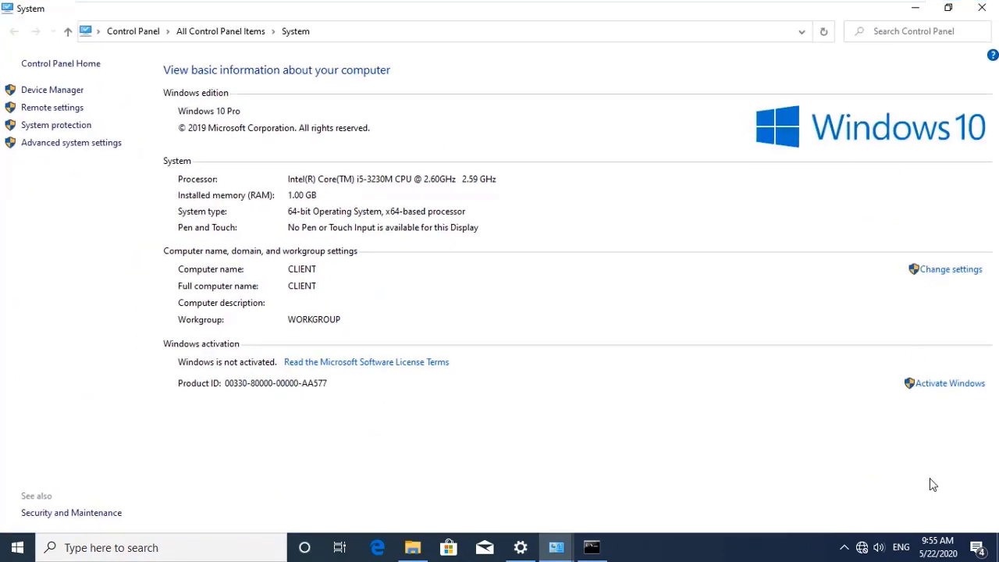
pyautogui.click(950, 269)
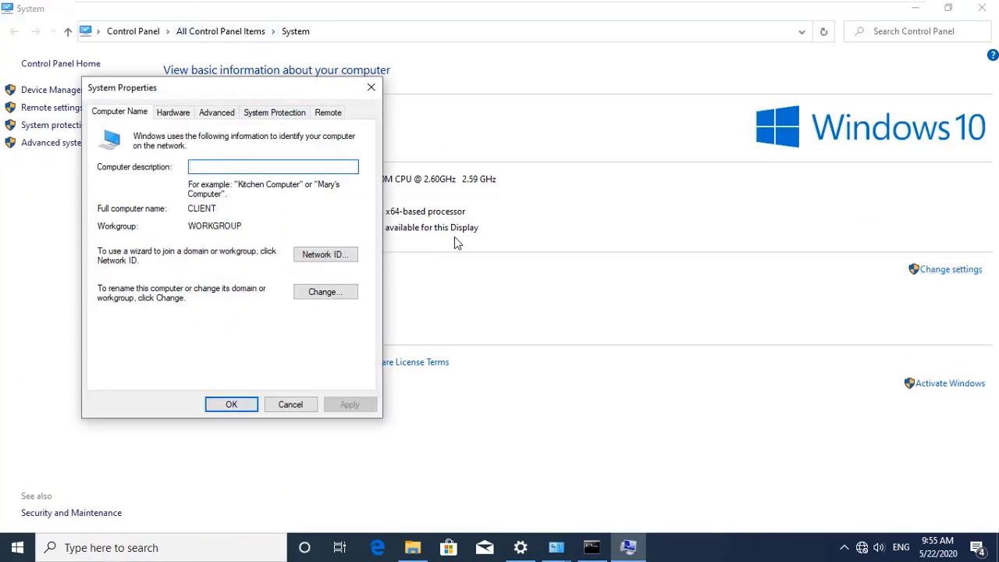
pyautogui.click(337, 296)
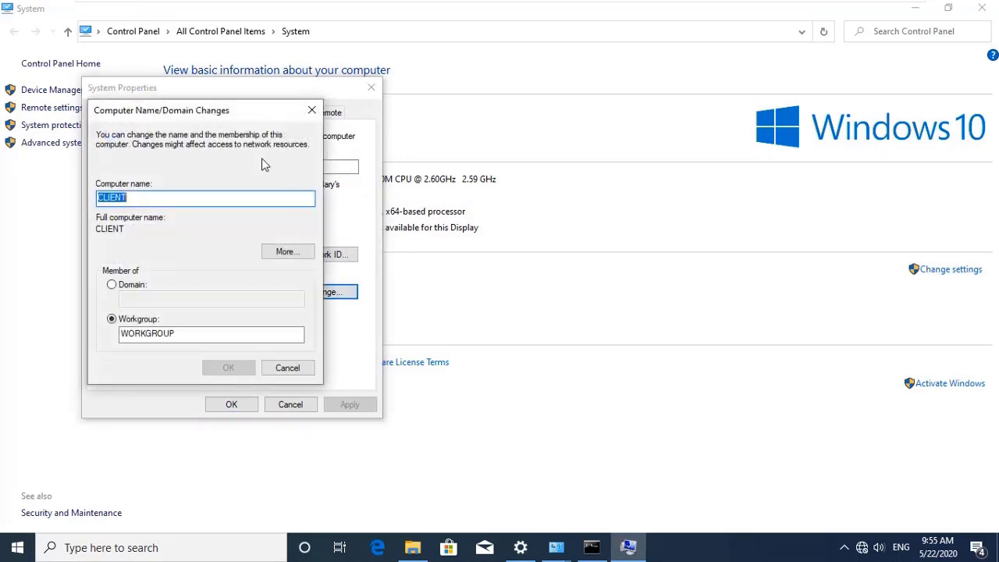
pyautogui.moveTo(219, 111); pyautogui.dragTo(596, 131)
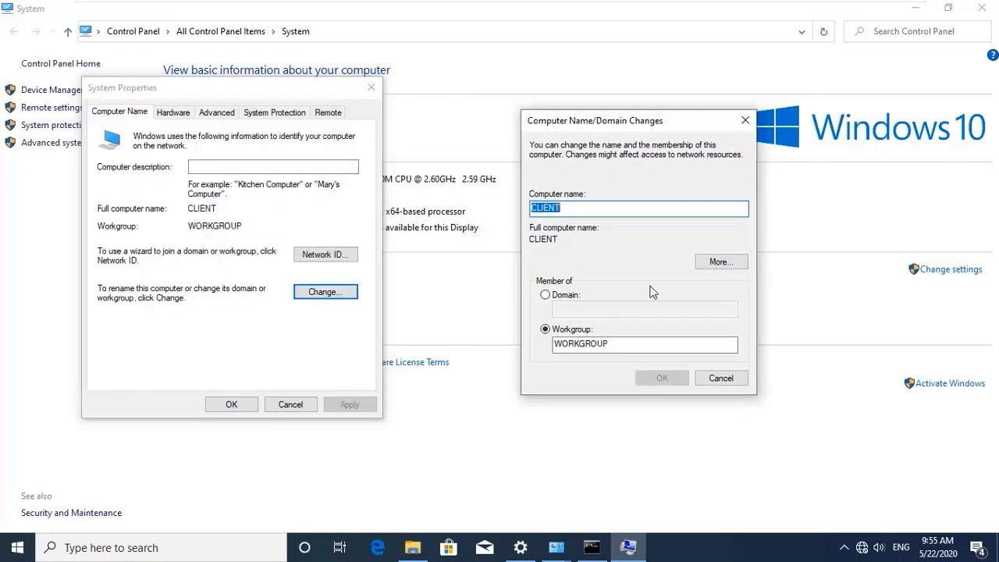
pyautogui.click(559, 295)
pyautogui.click(583, 310)
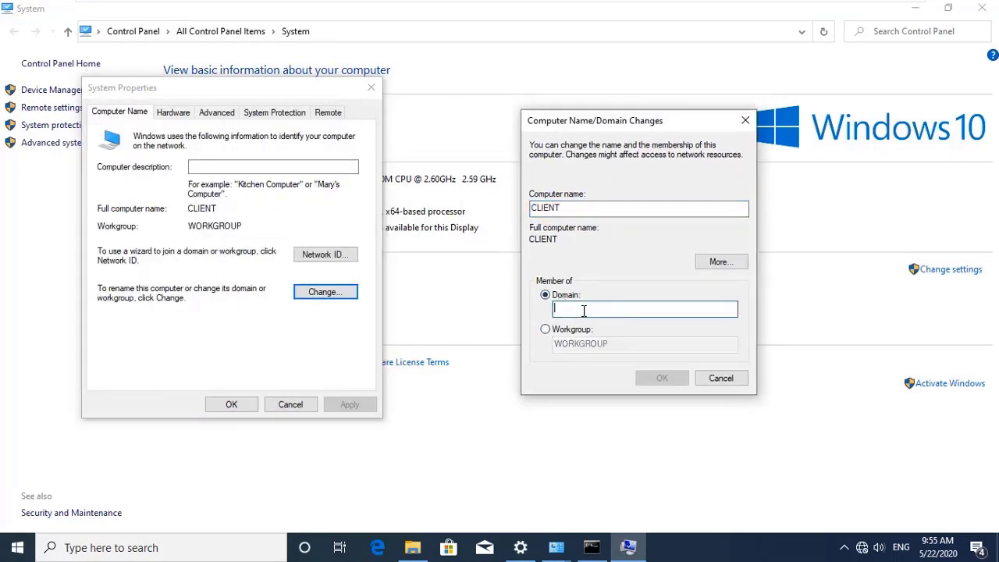
pyautogui.write('aeu.edu.kh')
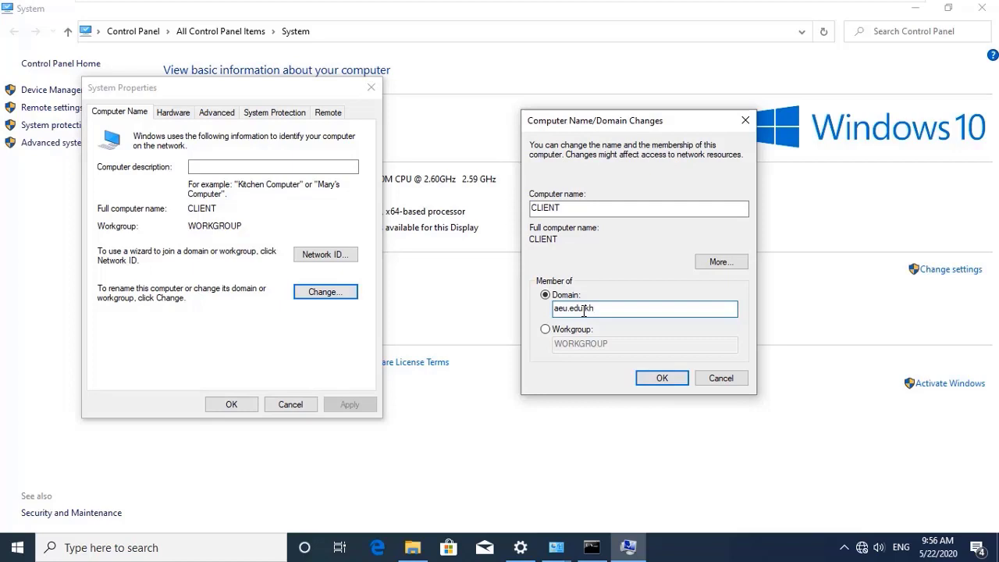
# Submit the aeu.edu.kh join and authenticate with the domain Administrator account and its password
pyautogui.click(675, 381)
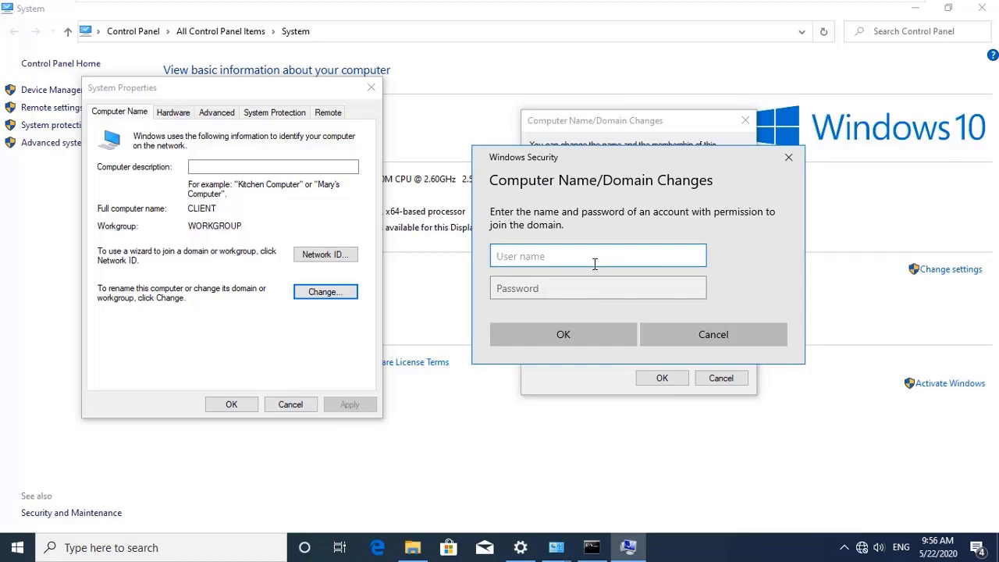
pyautogui.write('administrator')
pyautogui.press('Tab')
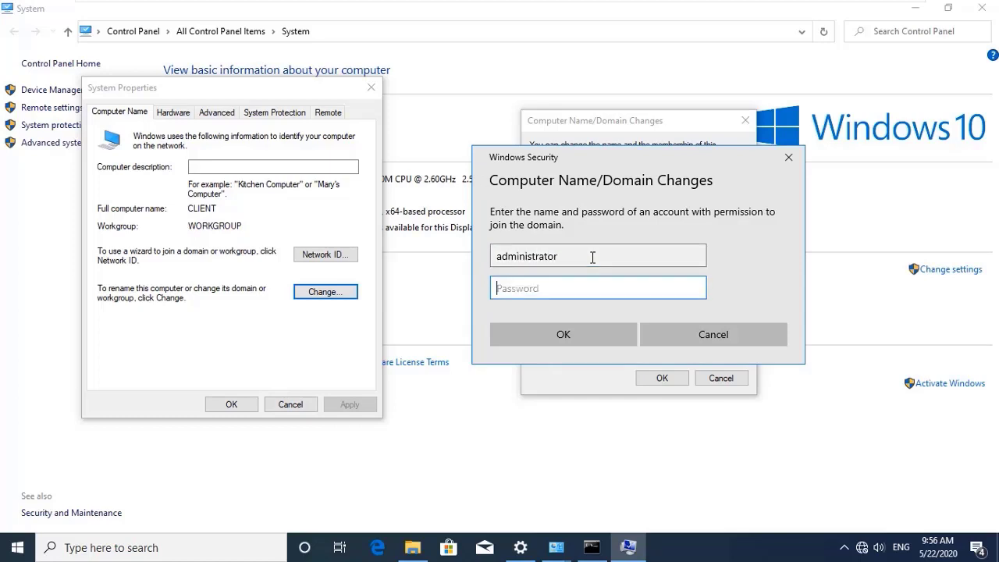
pyautogui.write('P')
pyautogui.press('BackSpace')
pyautogui.press('BackSpace')
pyautogui.write('a')
pyautogui.click(575, 331)
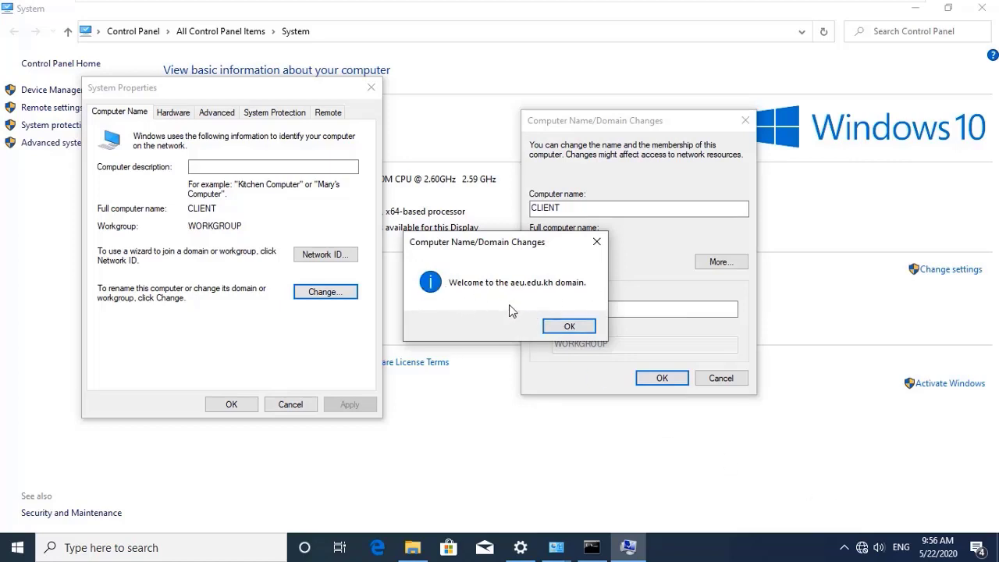
# Acknowledge the domain welcome and restart notices, close System Properties, and restart now
pyautogui.click(560, 326)
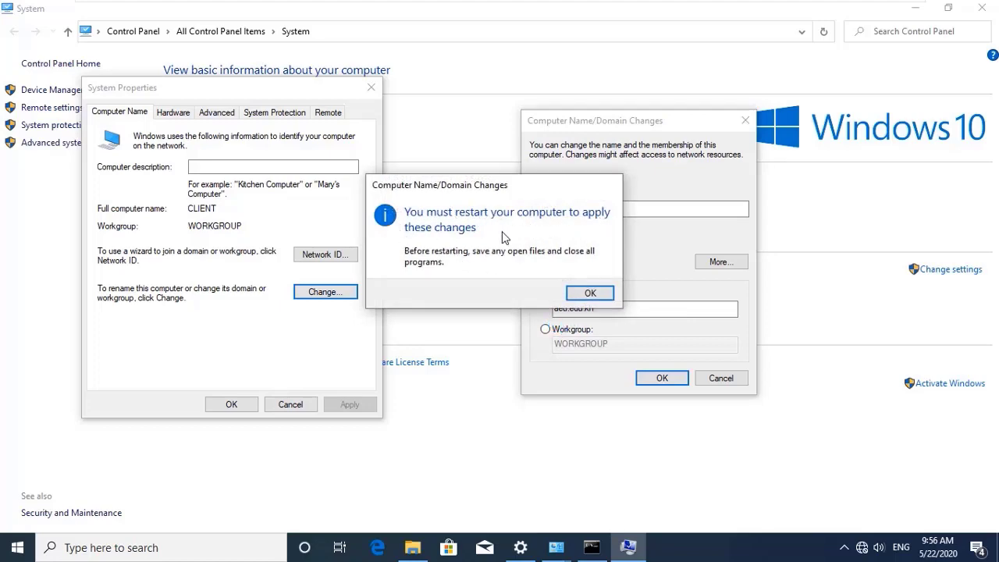
pyautogui.click(590, 292)
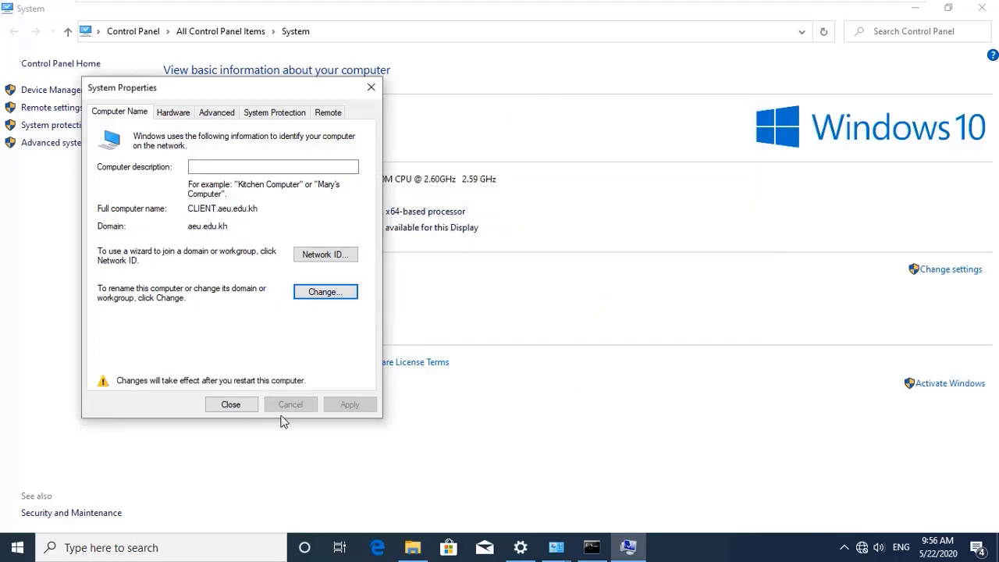
pyautogui.click(236, 407)
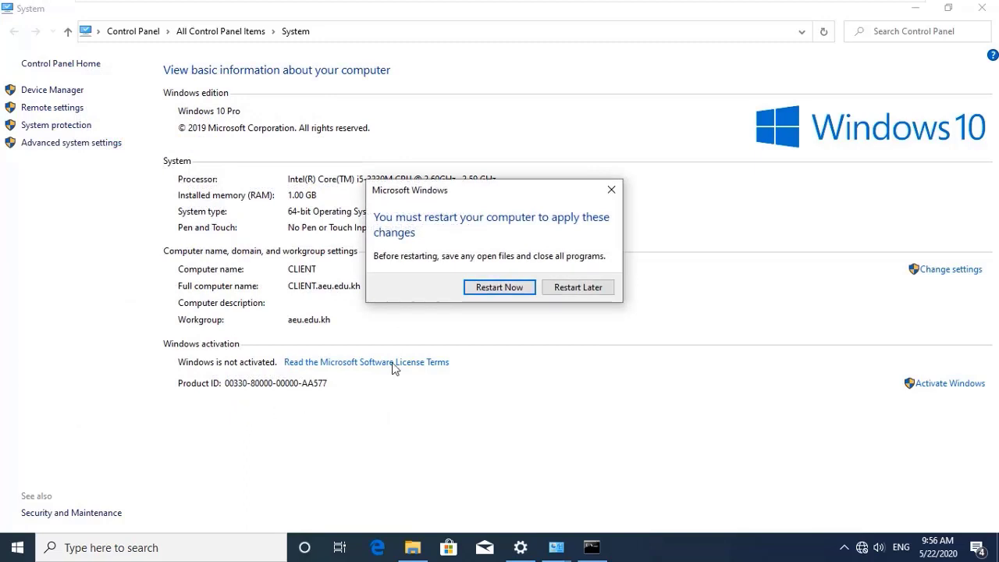
pyautogui.click(501, 289)
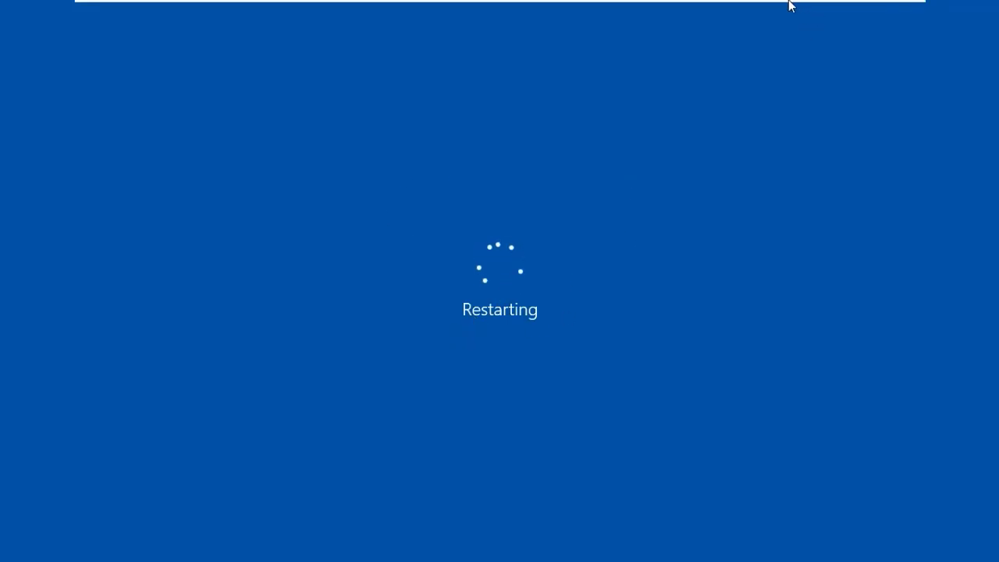
# View the Server 2012 ping window's replies from the client, then return to the Windows 10 client
pyautogui.moveTo(789, 4)
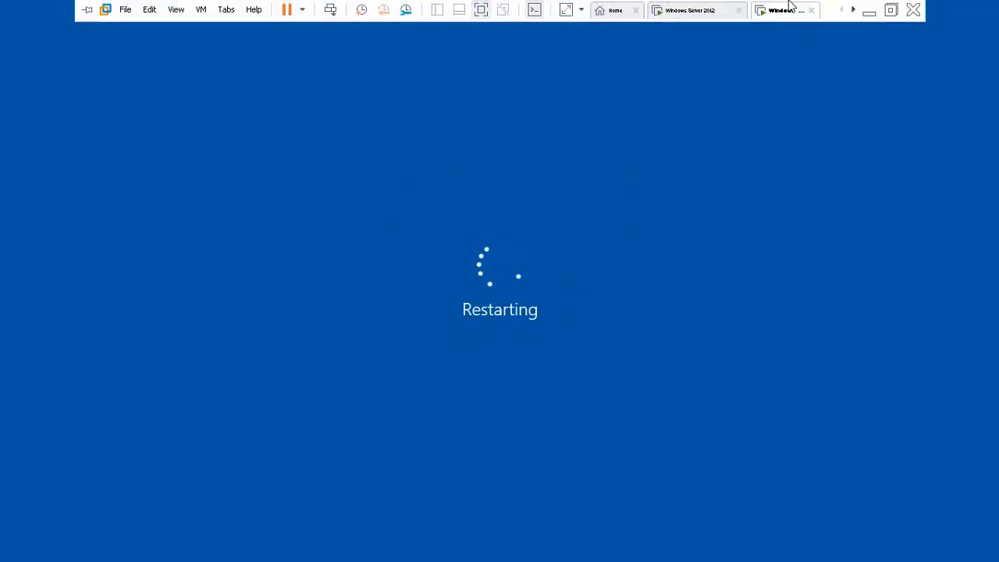
pyautogui.click(702, 12)
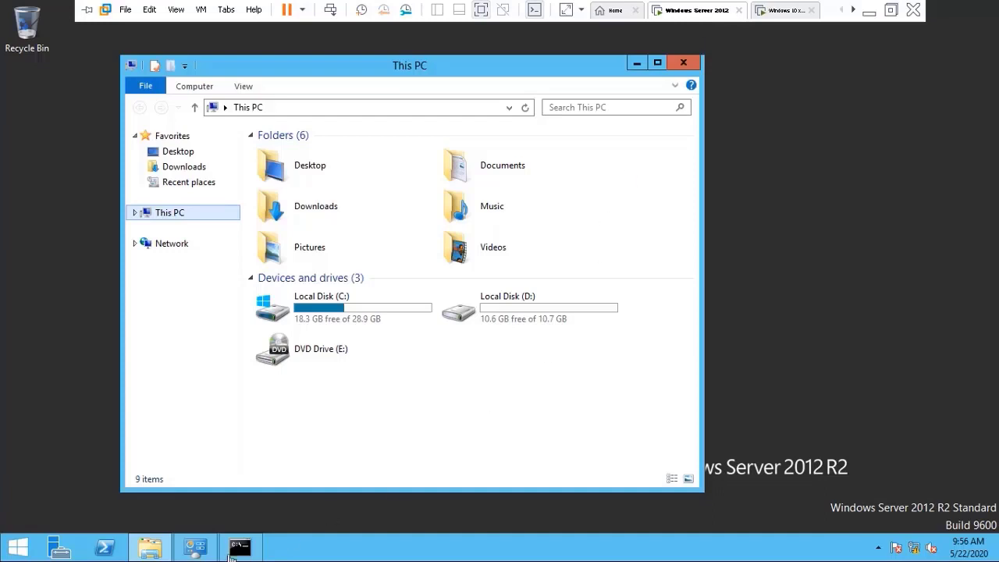
pyautogui.moveTo(250, 551)
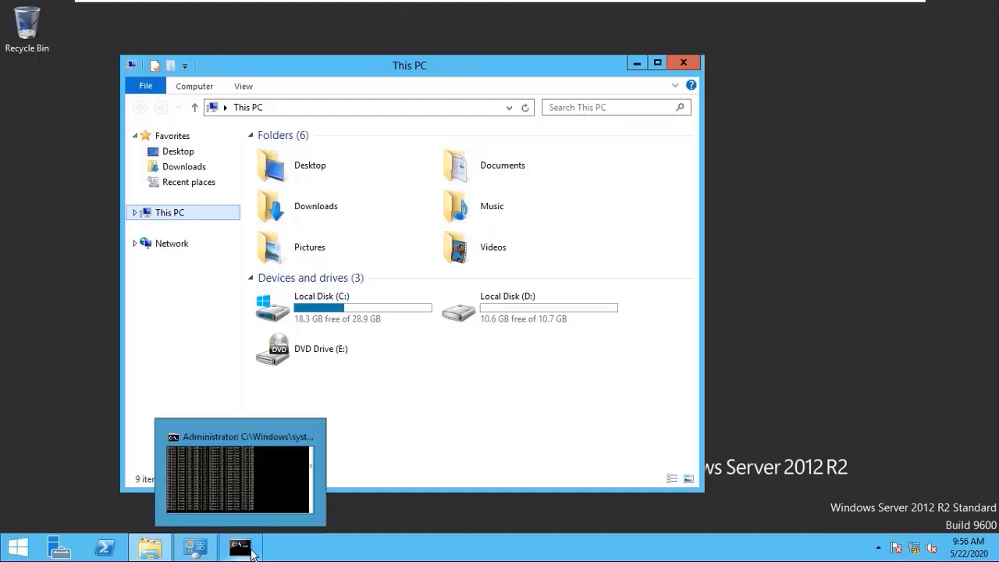
pyautogui.click(279, 490)
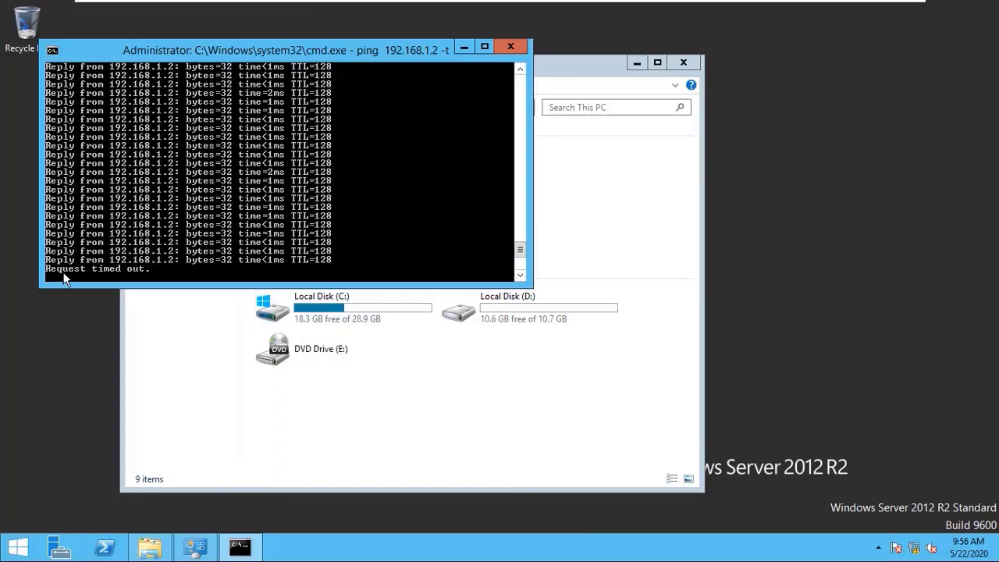
pyautogui.click(335, 294)
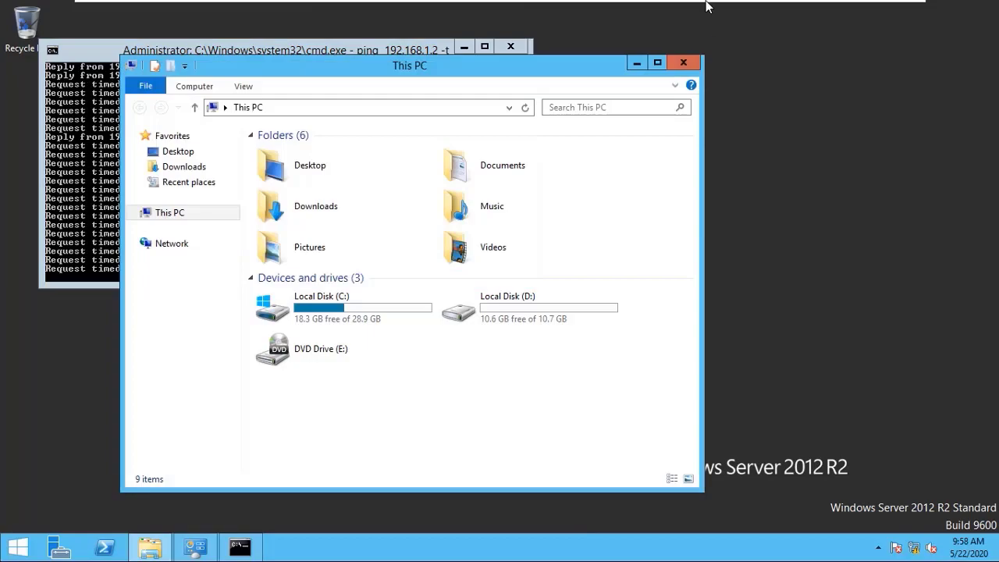
pyautogui.moveTo(708, 4)
pyautogui.click(771, 11)
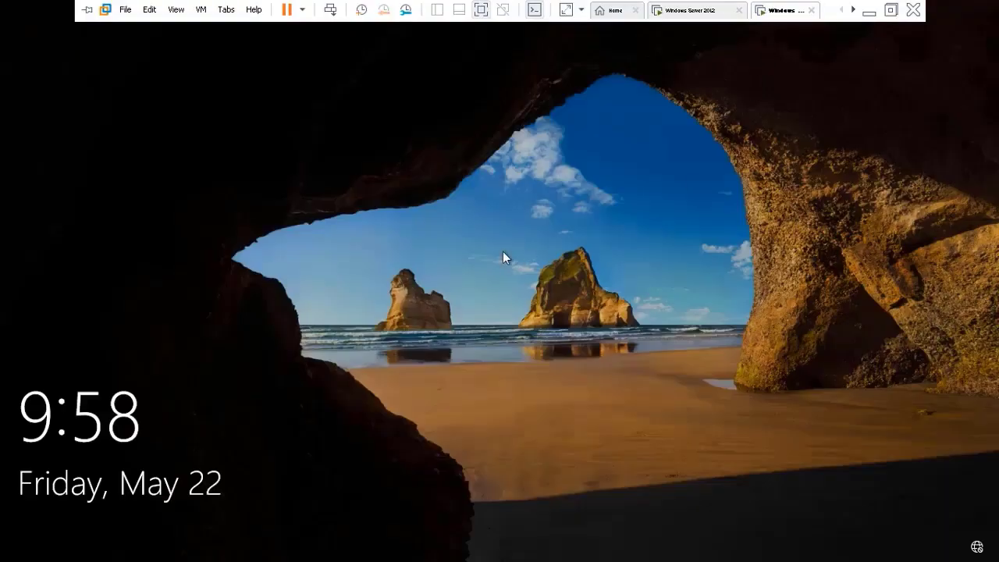
# Dismiss the lock screen and enter the CLIENT account password to reach the desktop
pyautogui.click(326, 296)
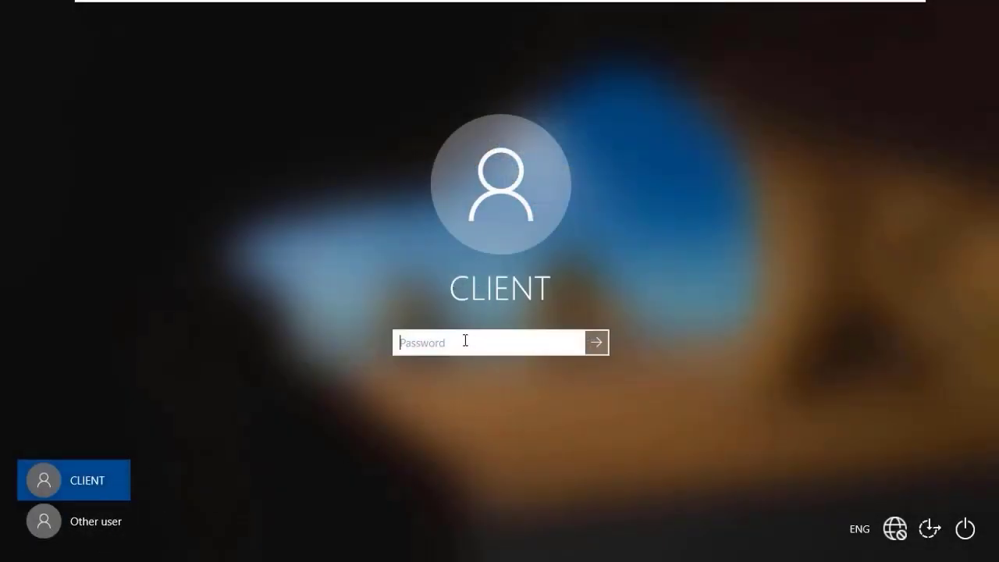
pyautogui.write('*')
pyautogui.press('Return')
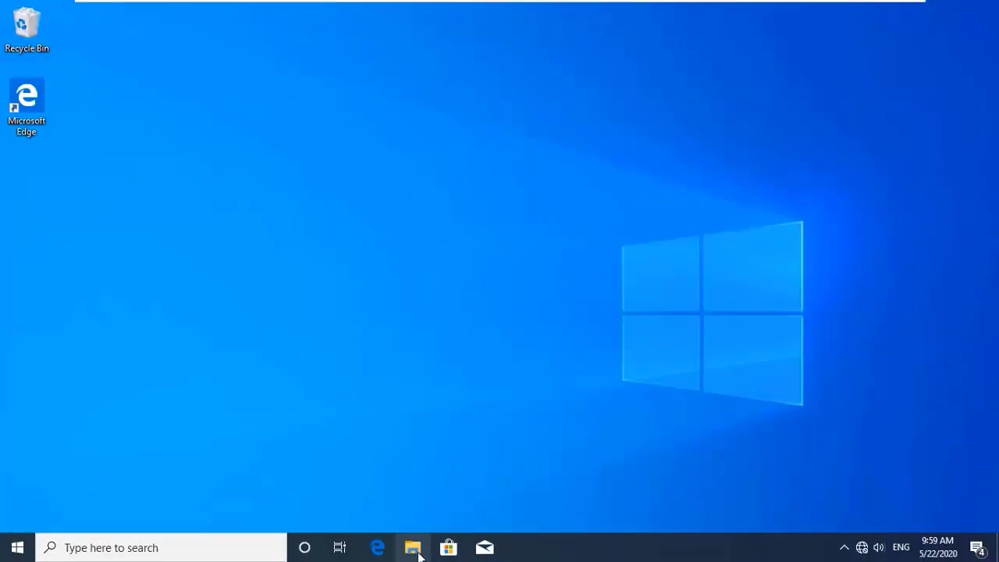
# Run sysdm.cpl to verify the client's domain reads aeu.edu.kh, then cancel the dialog
pyautogui.click(213, 547)
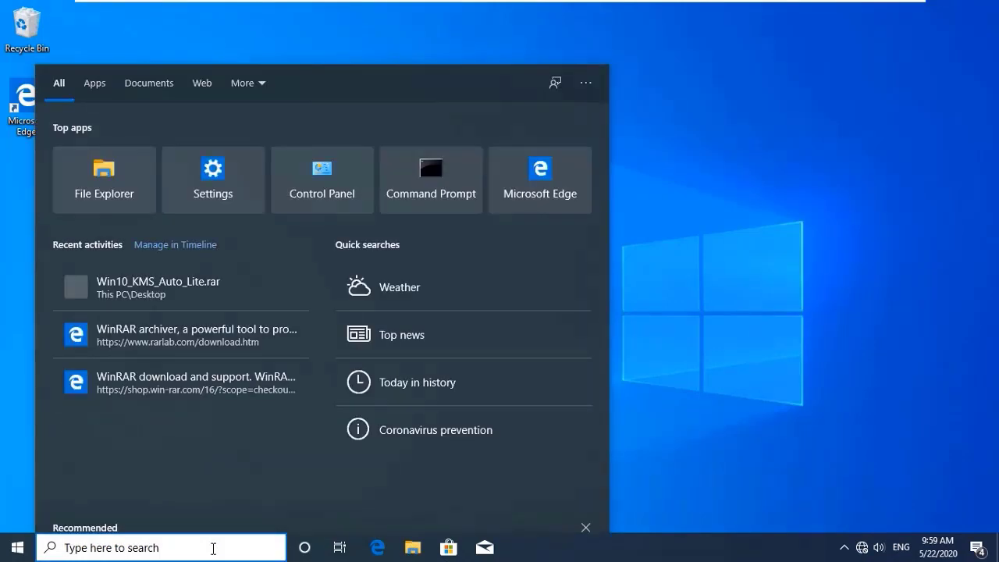
pyautogui.write('sys')
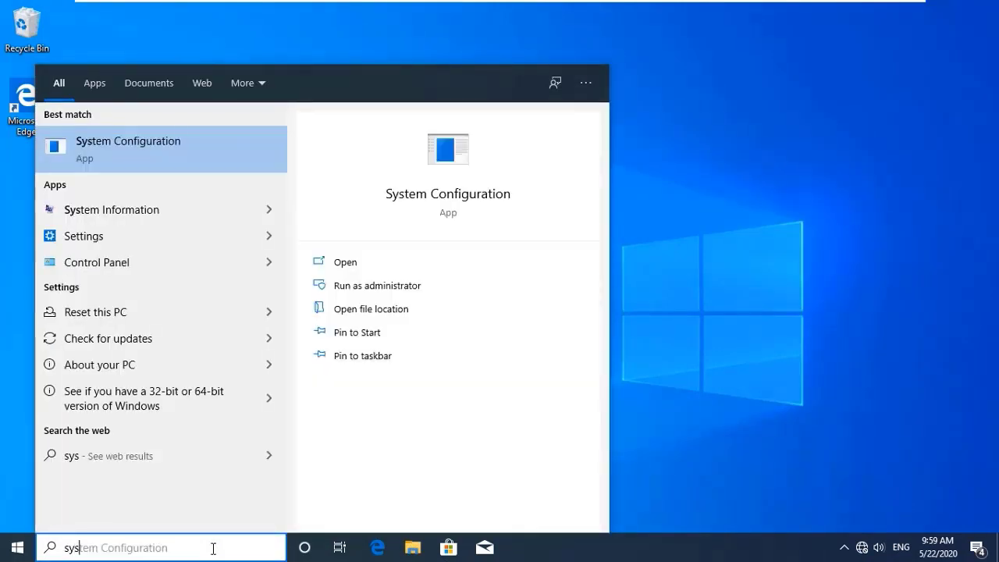
pyautogui.write('dm')
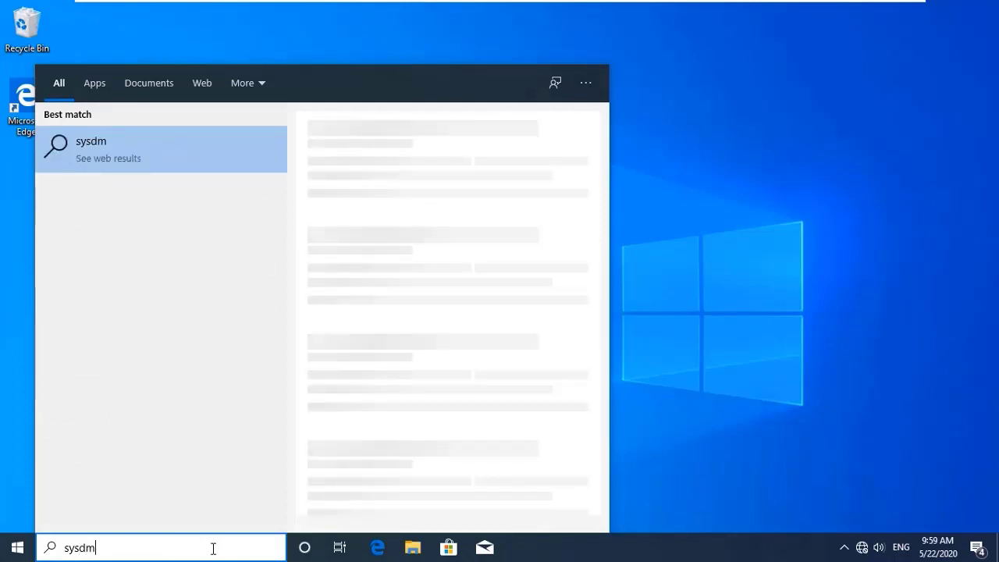
pyautogui.write('.cpl')
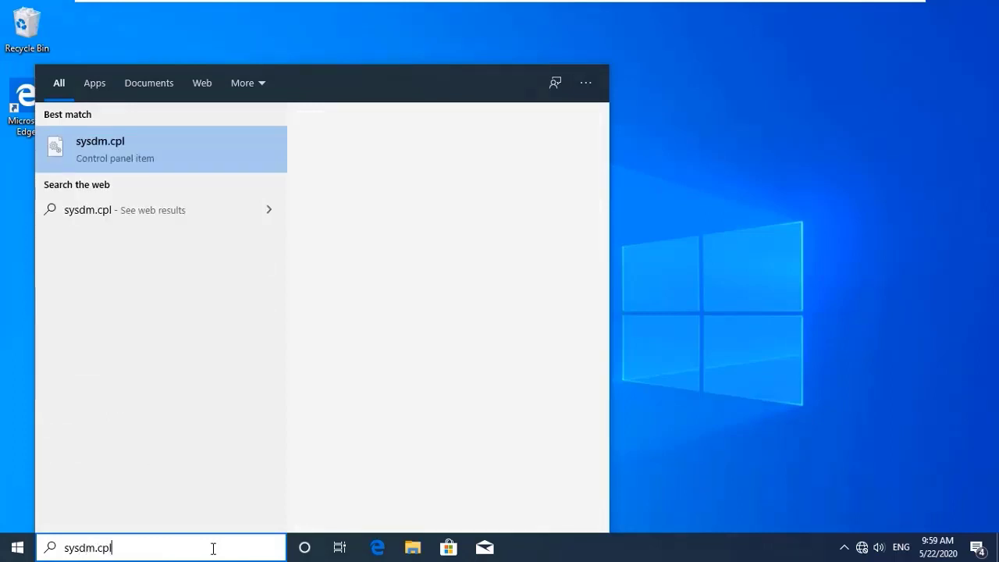
pyautogui.press('Return')
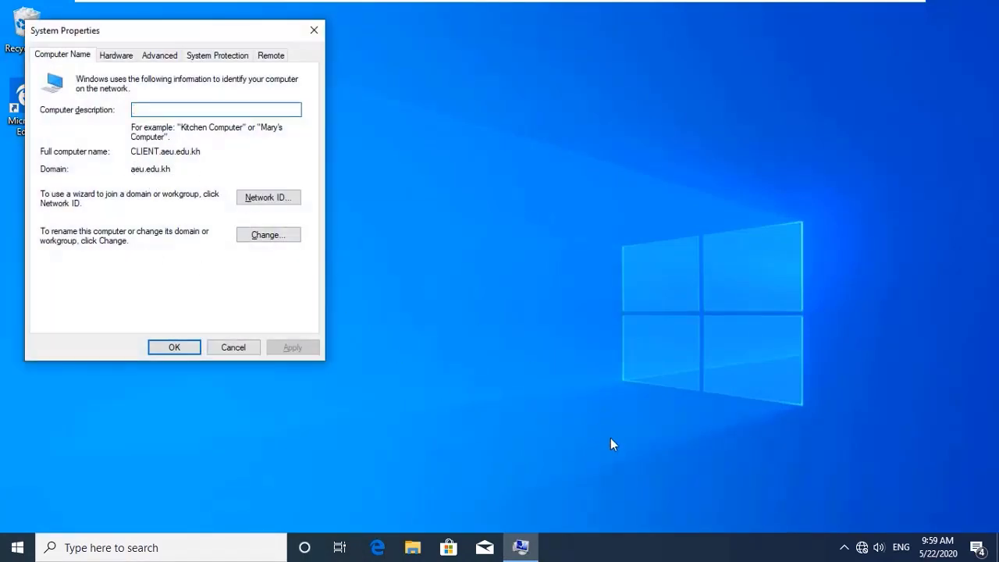
pyautogui.click(238, 347)
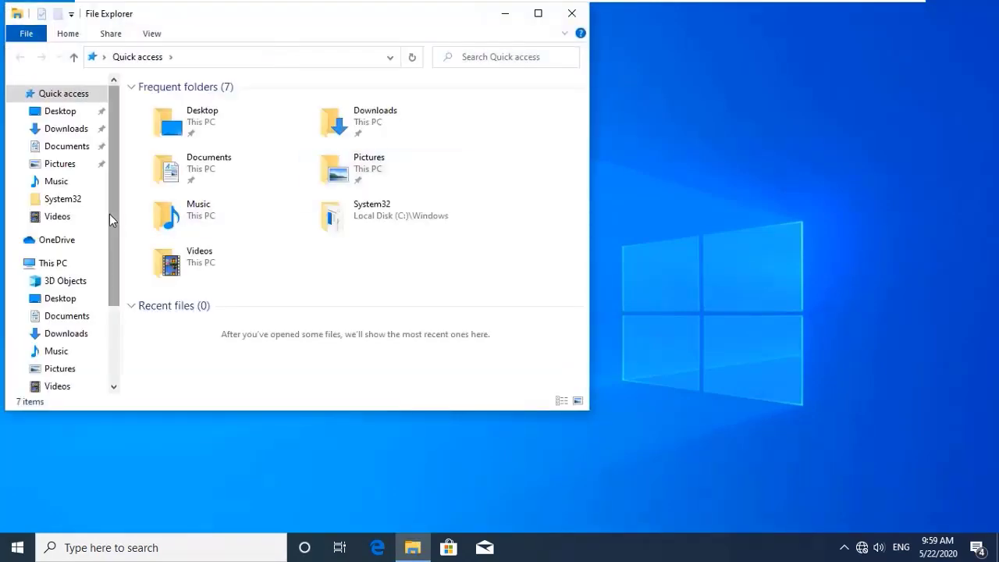
# View This PC's System properties from File Explorer, then close both windows
pyautogui.moveTo(114, 216); pyautogui.dragTo(116, 290)
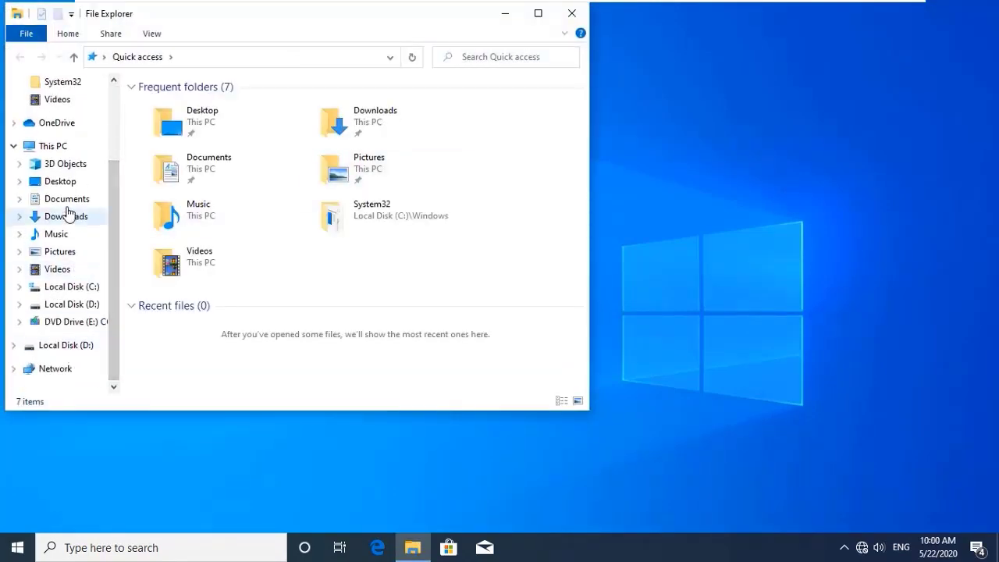
pyautogui.rightClick(51, 146)
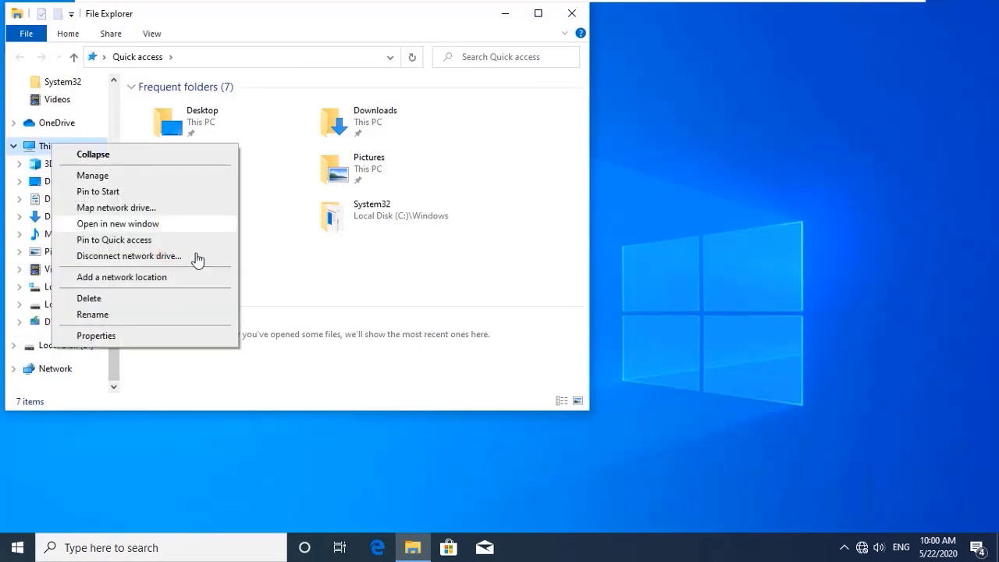
pyautogui.click(155, 337)
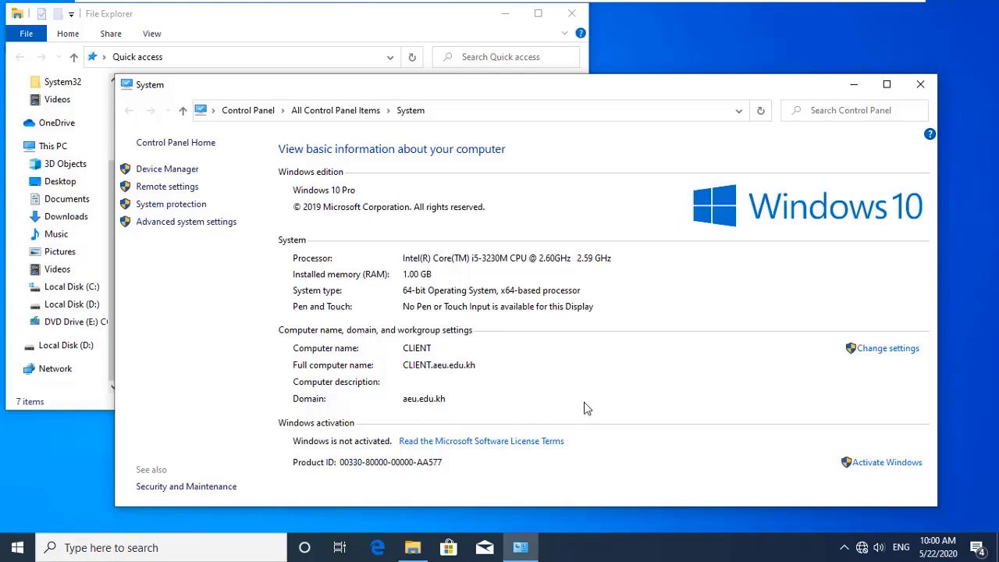
pyautogui.click(921, 85)
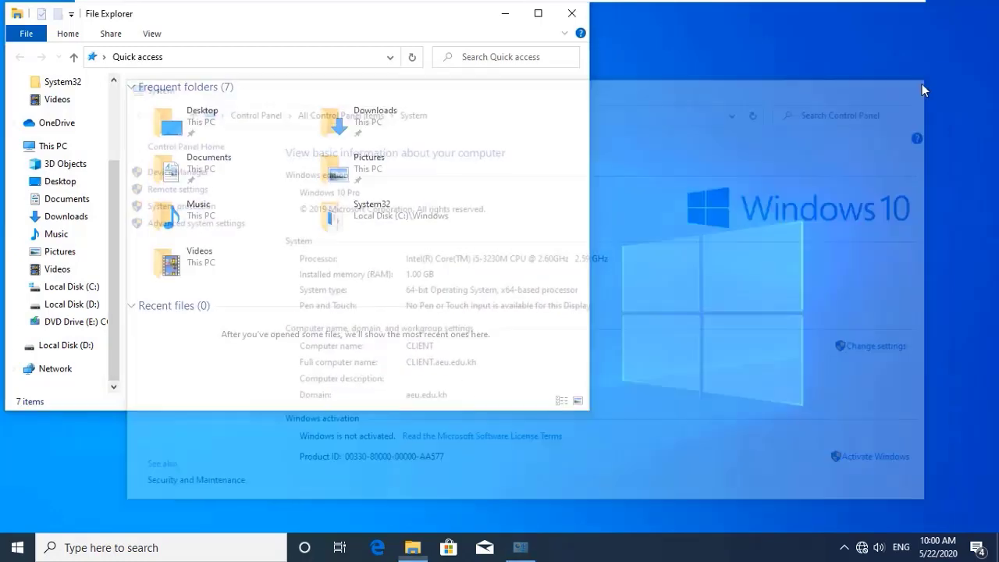
pyautogui.click(571, 13)
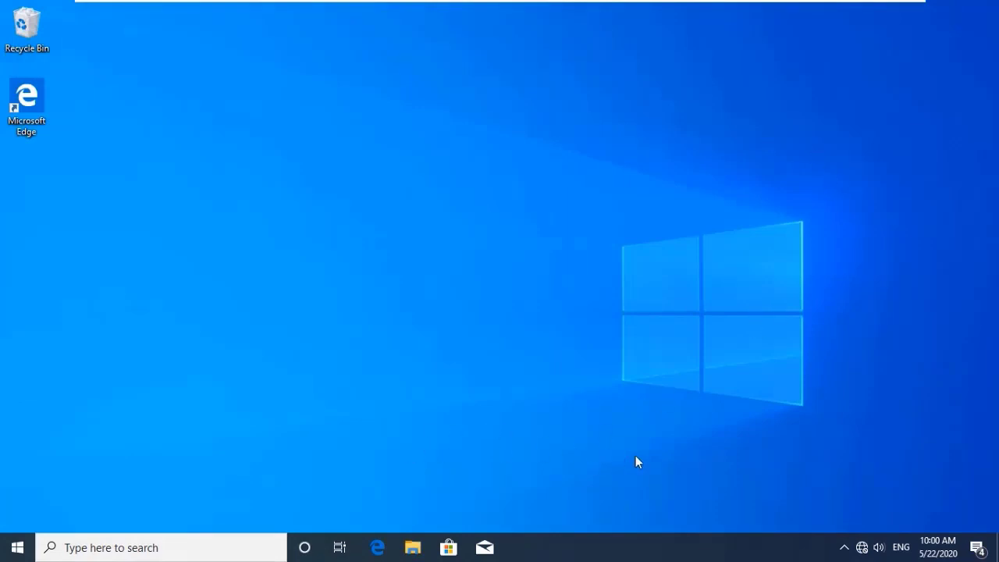
# Reopen This PC's System page maximized, showing CLIENT.aeu.edu.kh in domain aeu.edu.kh
pyautogui.click(418, 551)
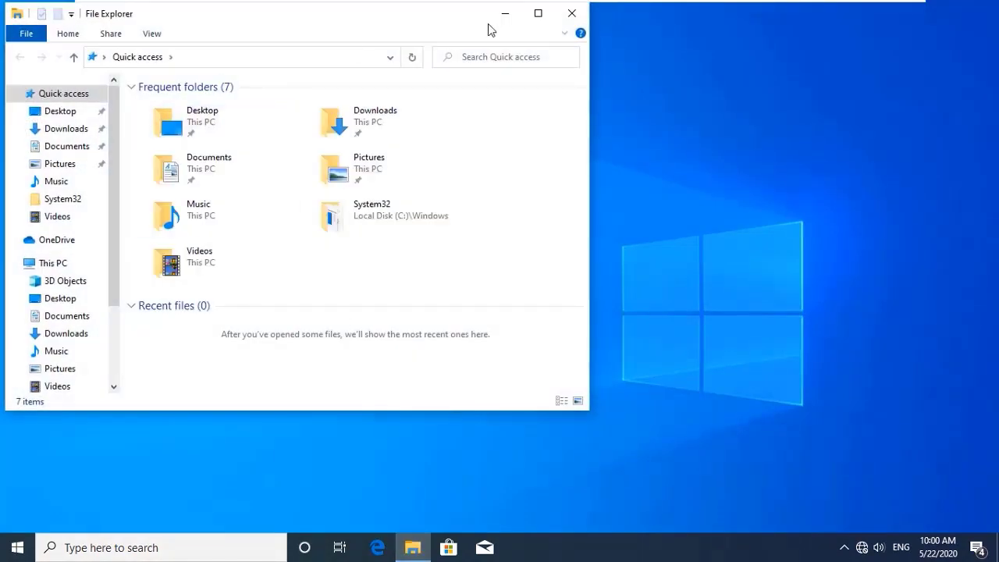
pyautogui.click(537, 13)
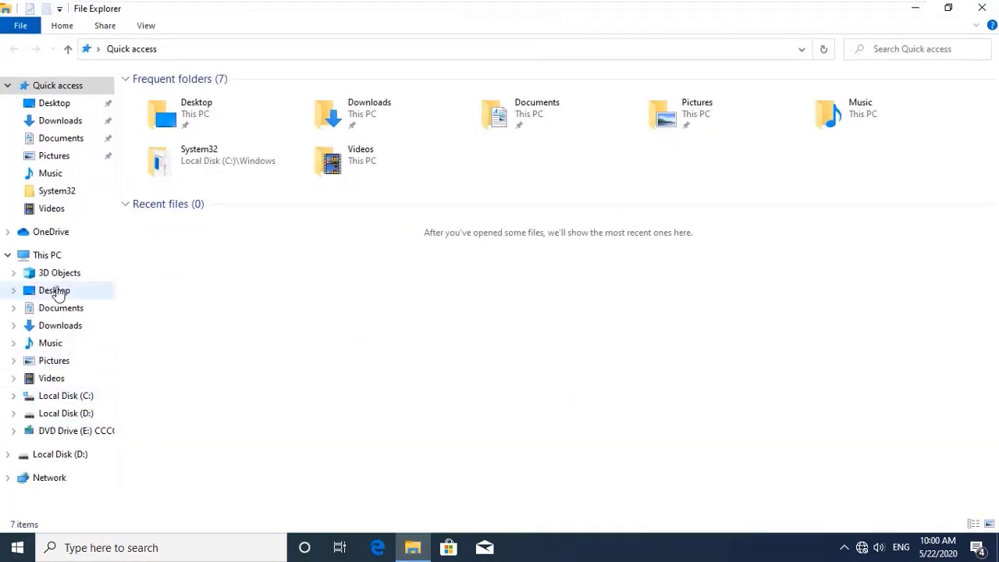
pyautogui.rightClick(44, 255)
pyautogui.click(149, 454)
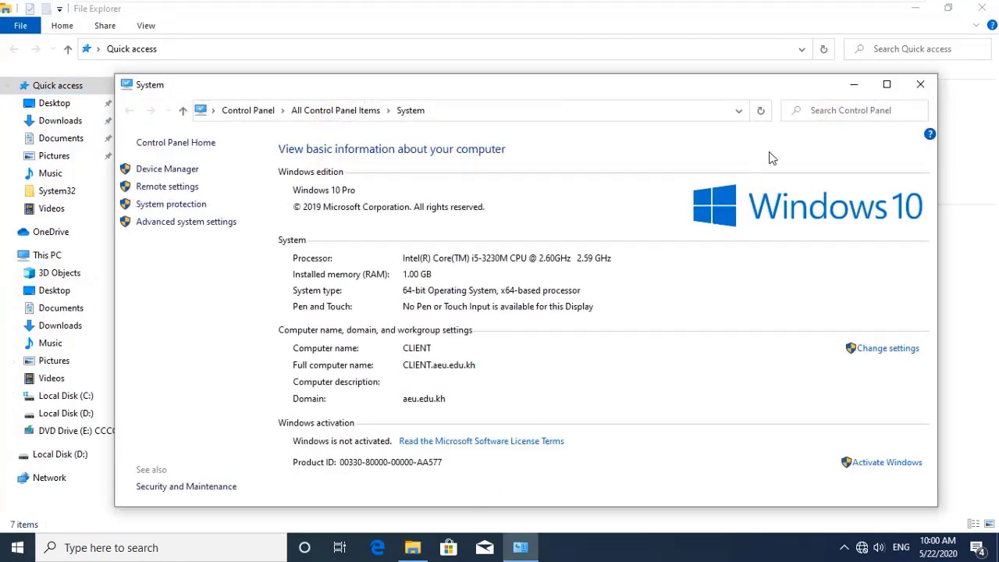
pyautogui.click(887, 85)
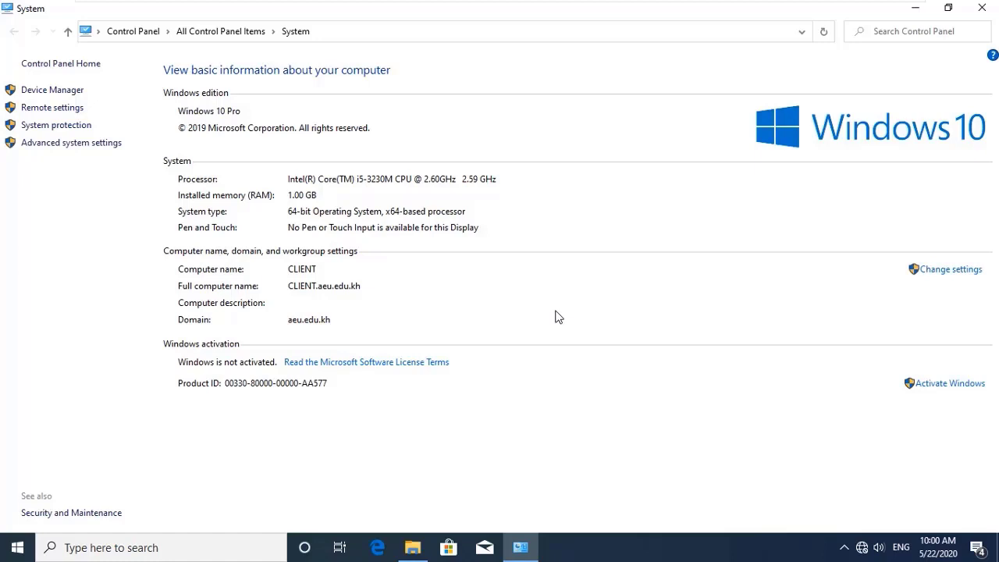
pyautogui.press('alt')
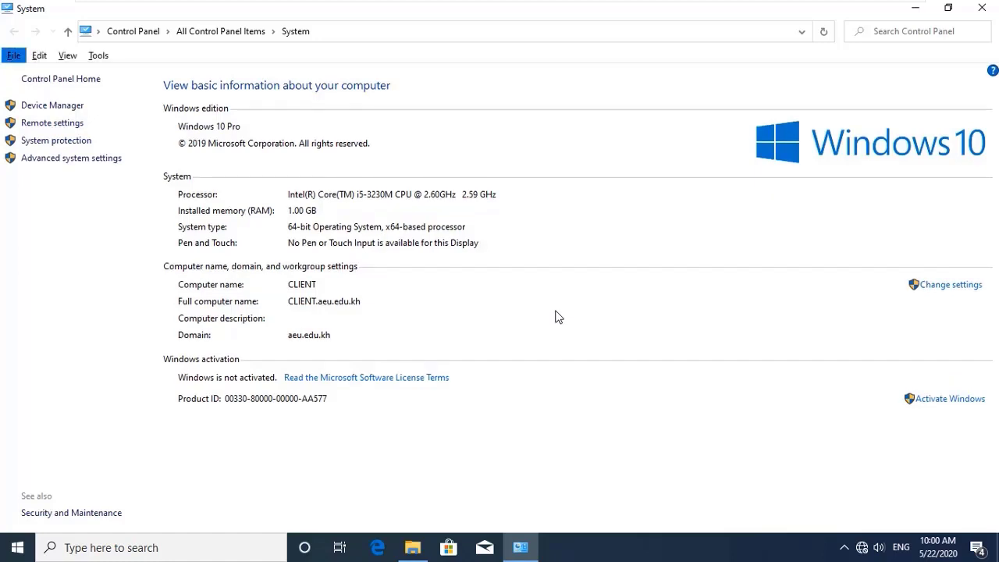
pyautogui.press('Escape')
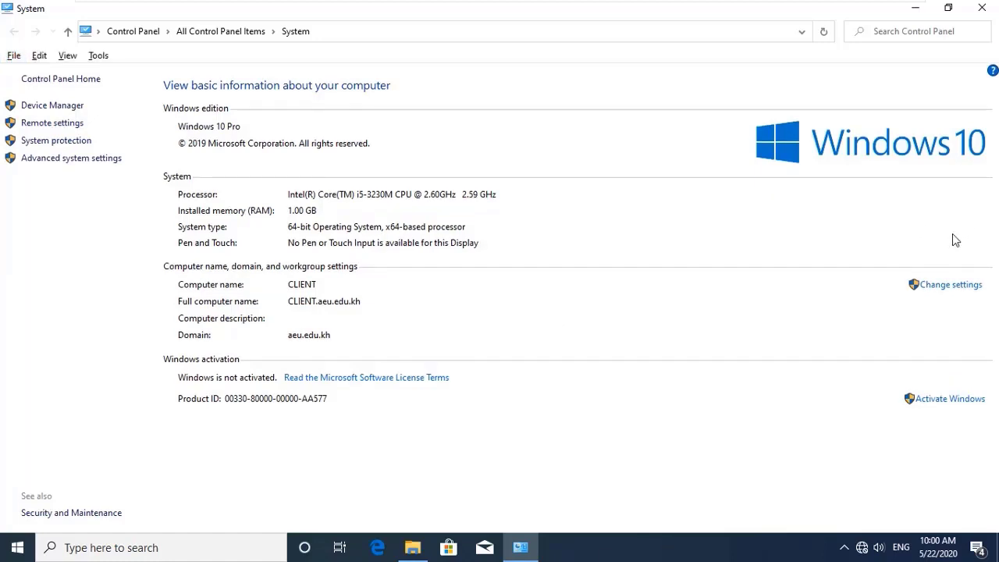